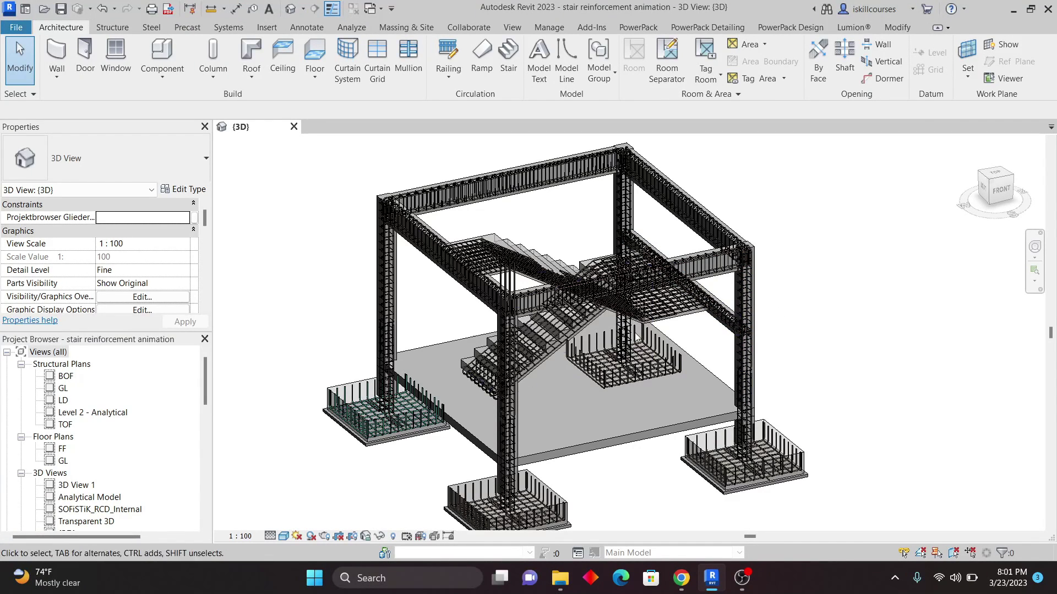
Select the rebar set in the right footing, then clear the selection
{"action": "scroll", "coordinate": [520, 321], "scroll_direction": "up", "scroll_amount": 3}
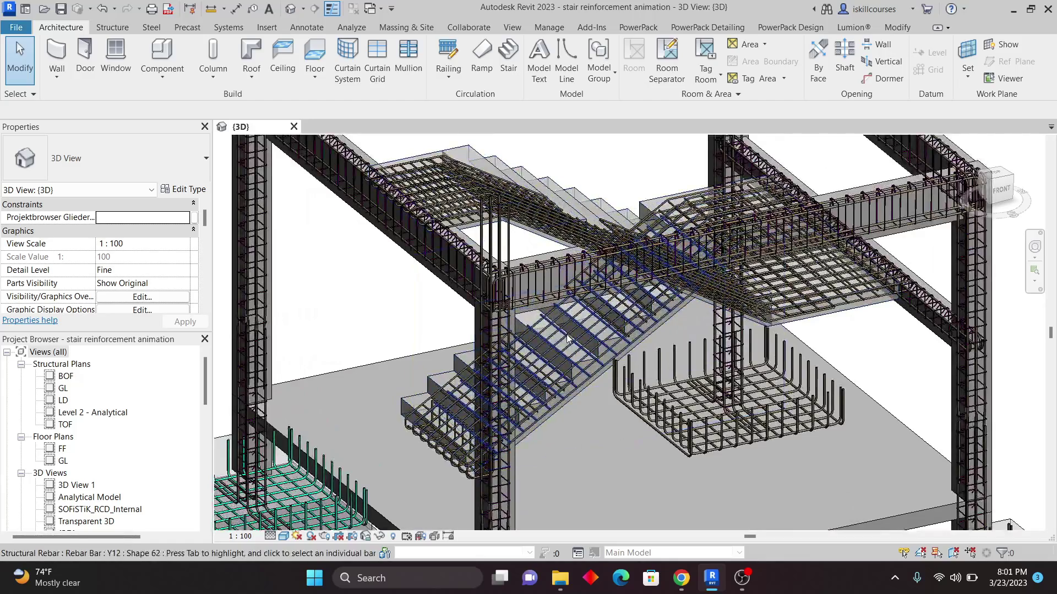
{"action": "scroll", "coordinate": [568, 339], "scroll_direction": "up", "scroll_amount": 2}
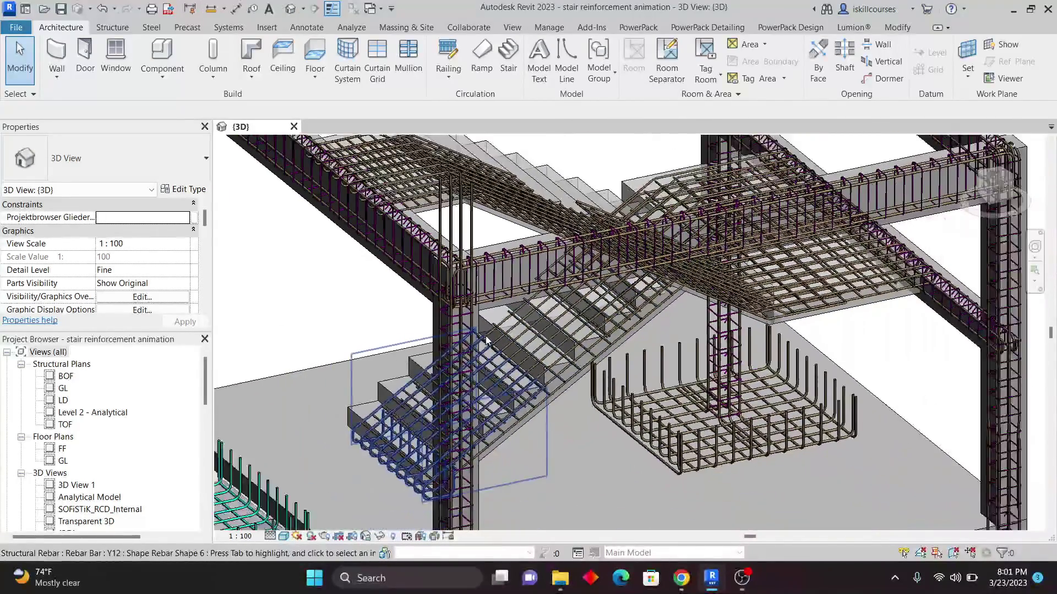
{"action": "scroll", "coordinate": [486, 339], "scroll_direction": "down", "scroll_amount": 5}
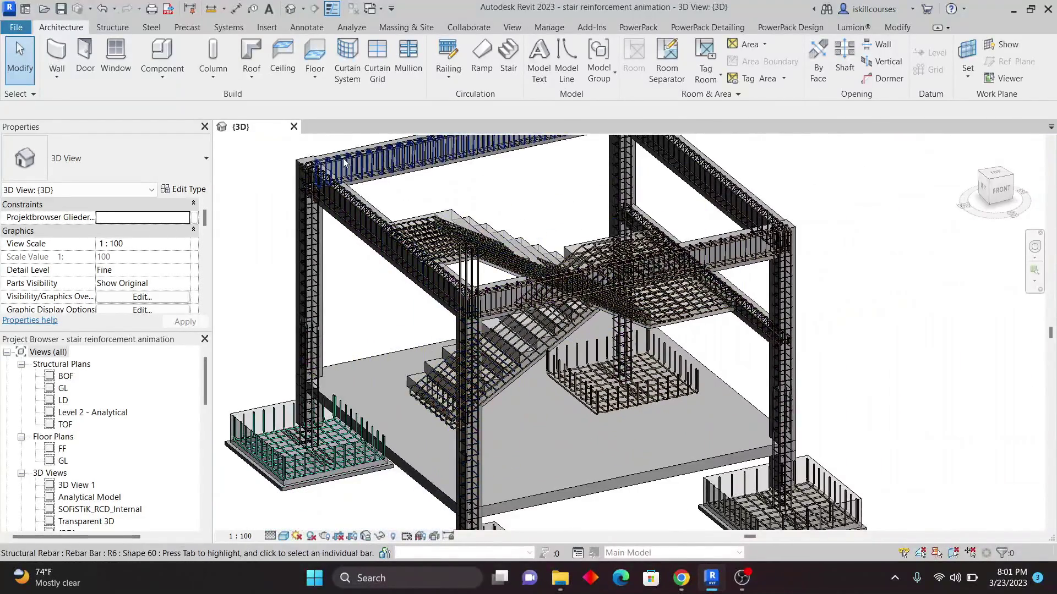
{"action": "scroll", "coordinate": [344, 162], "scroll_direction": "up", "scroll_amount": 2}
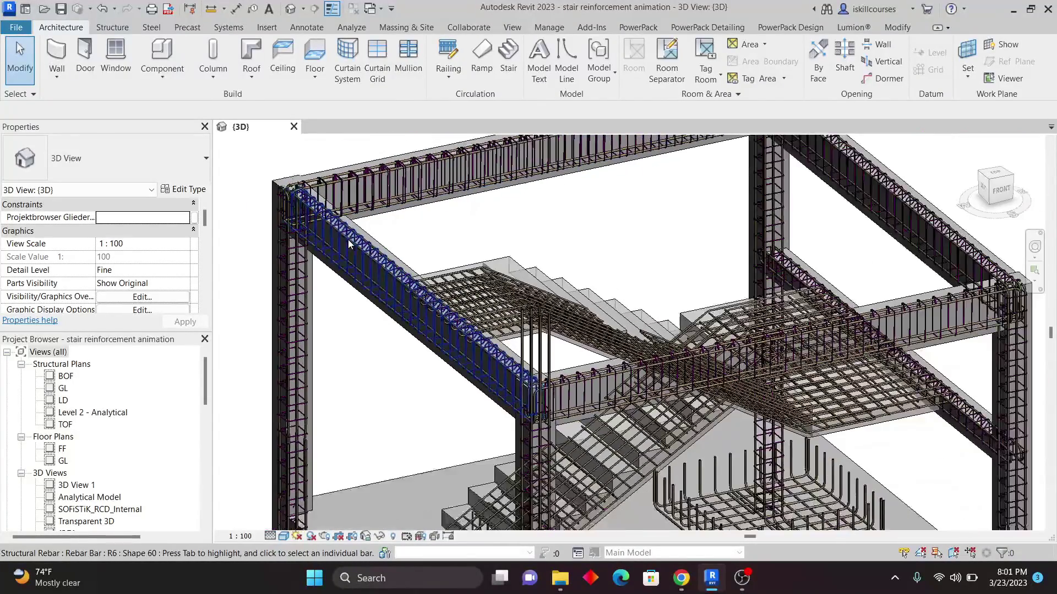
{"action": "scroll", "coordinate": [349, 244], "scroll_direction": "down", "scroll_amount": 2}
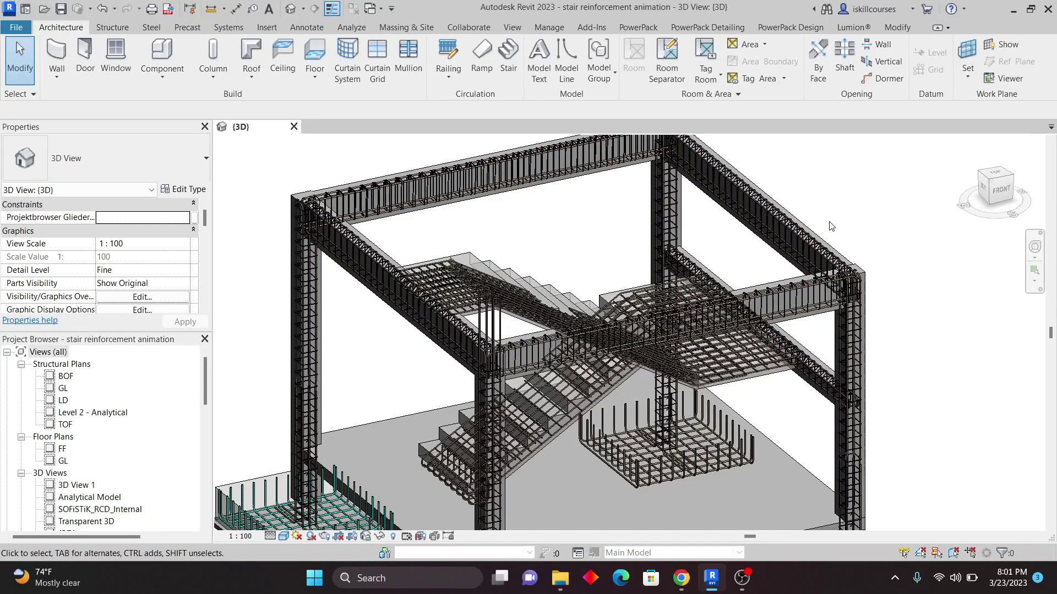
{"action": "scroll", "coordinate": [702, 259], "scroll_direction": "down", "scroll_amount": 4}
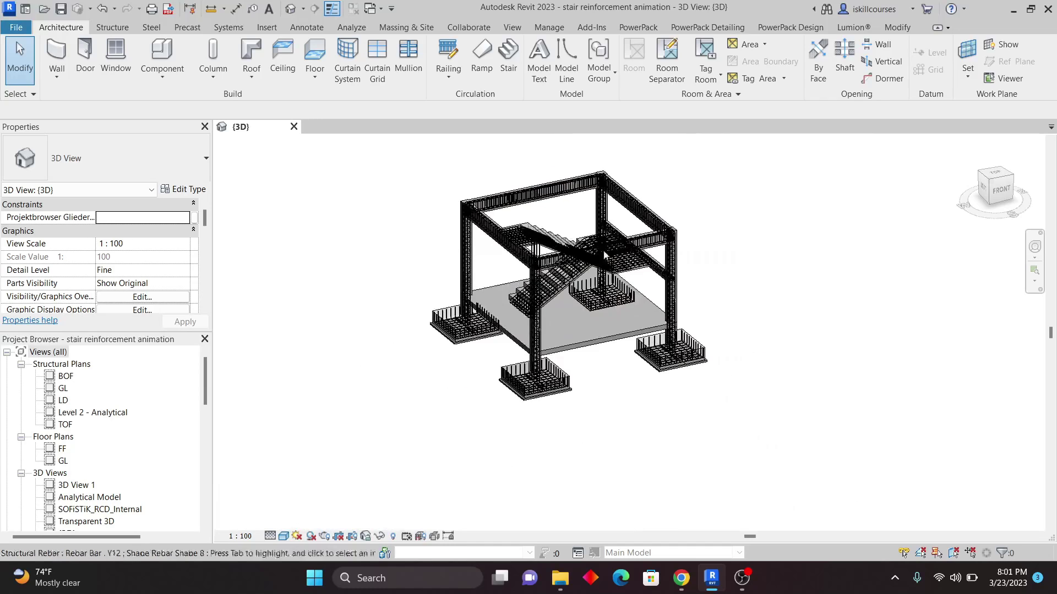
{"action": "scroll", "coordinate": [683, 362], "scroll_direction": "up", "scroll_amount": 6}
{"action": "scroll", "coordinate": [682, 362], "scroll_direction": "up", "scroll_amount": 2}
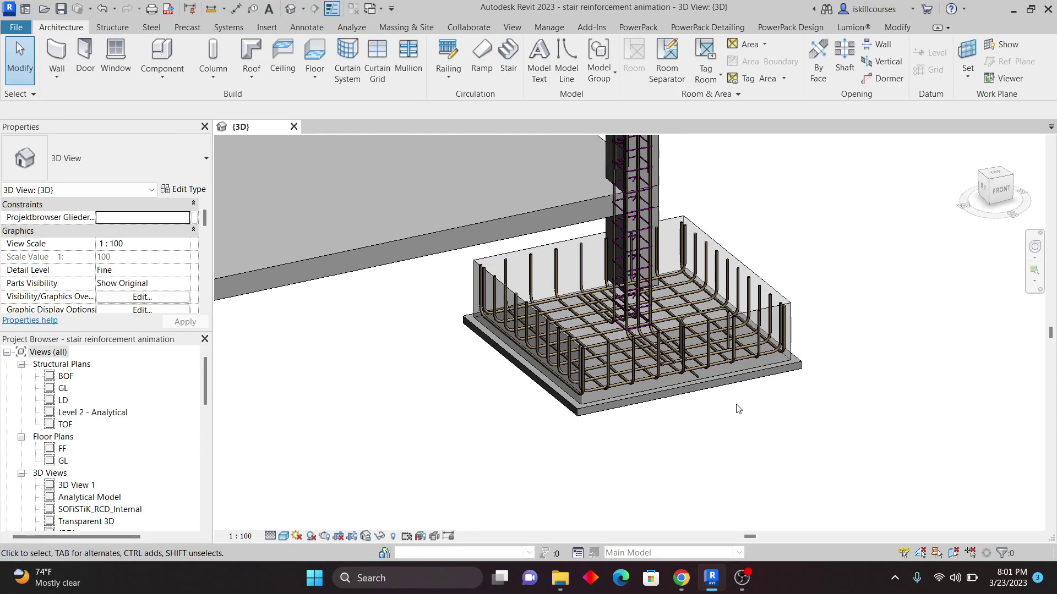
{"action": "scroll", "coordinate": [738, 409], "scroll_direction": "down", "scroll_amount": 3}
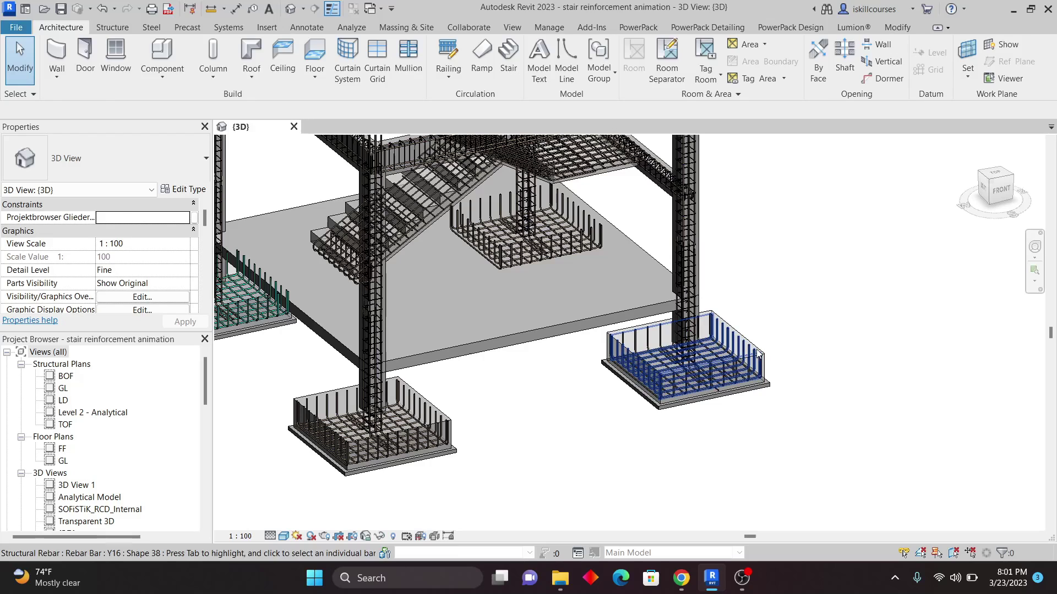
{"action": "left_click", "coordinate": [741, 359]}
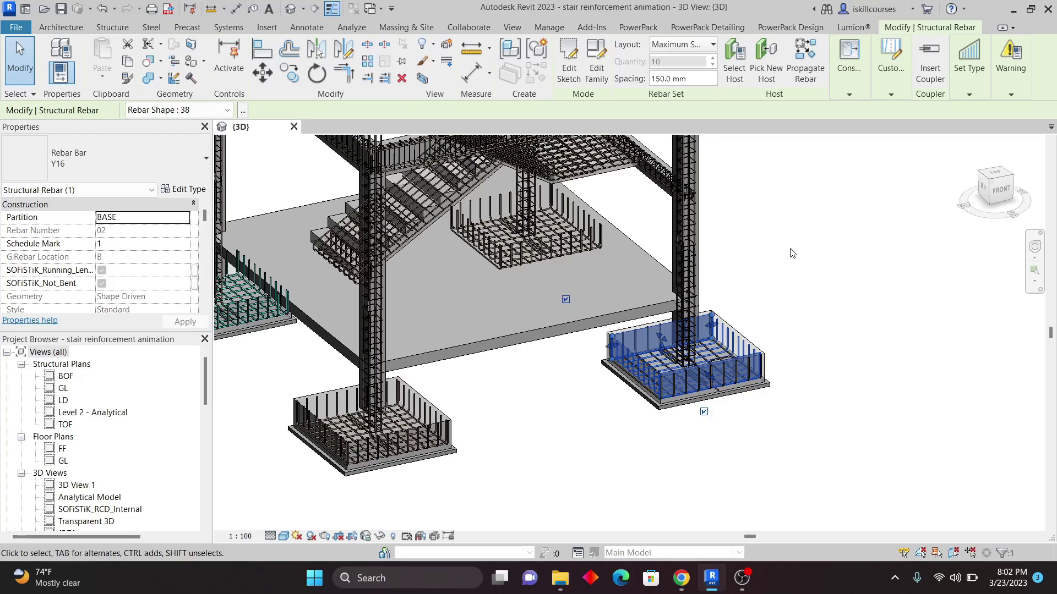
{"action": "key", "text": "Escape"}
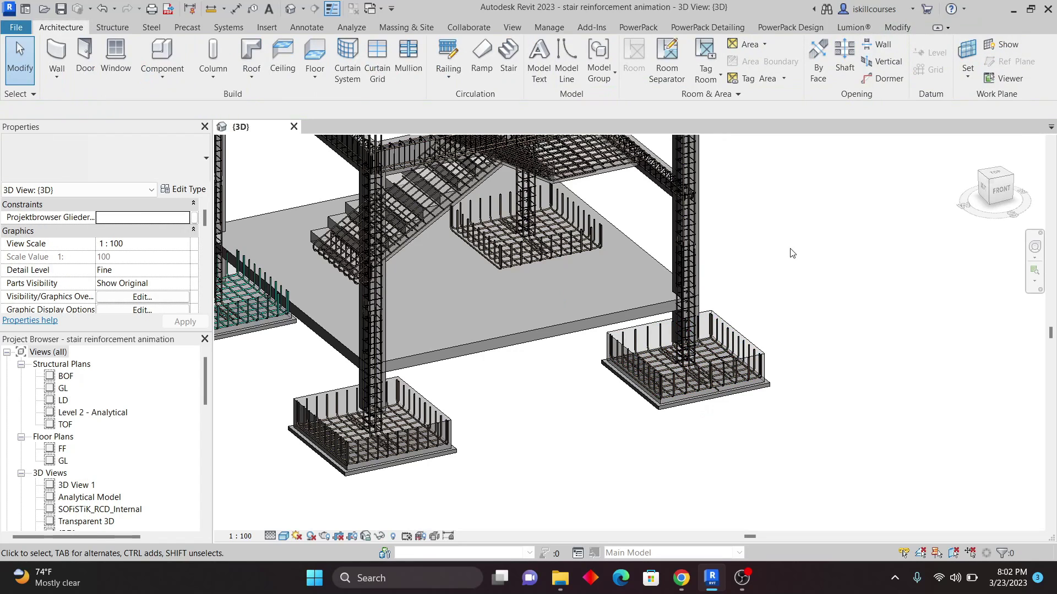
Select the footing's rebar set and its host pad foundation, then deselect
{"action": "scroll", "coordinate": [784, 268], "scroll_direction": "down", "scroll_amount": 5}
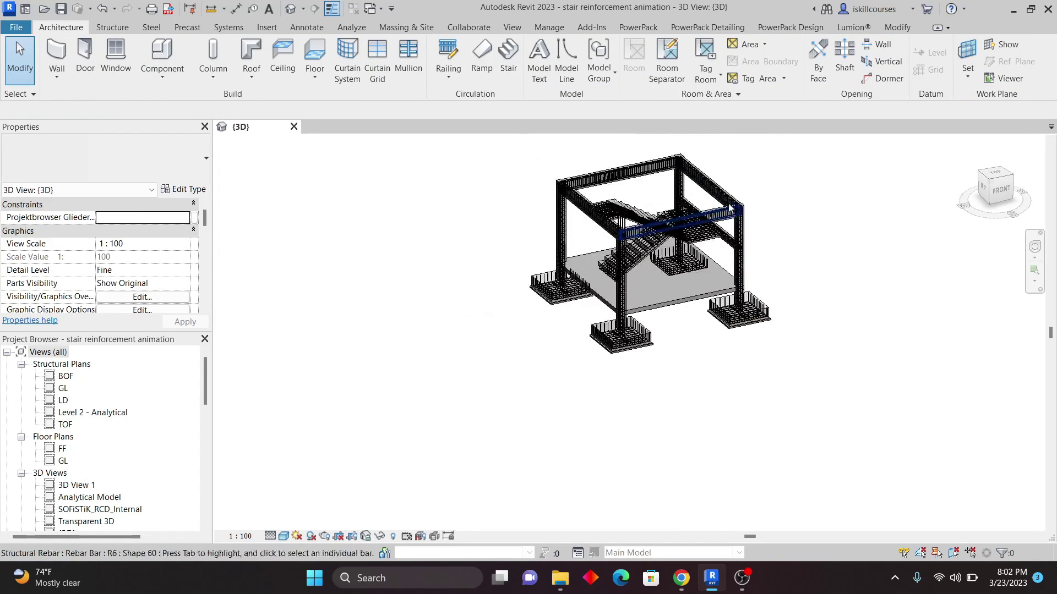
{"action": "scroll", "coordinate": [694, 196], "scroll_direction": "up", "scroll_amount": 10}
{"action": "scroll", "coordinate": [680, 202], "scroll_direction": "up", "scroll_amount": 2}
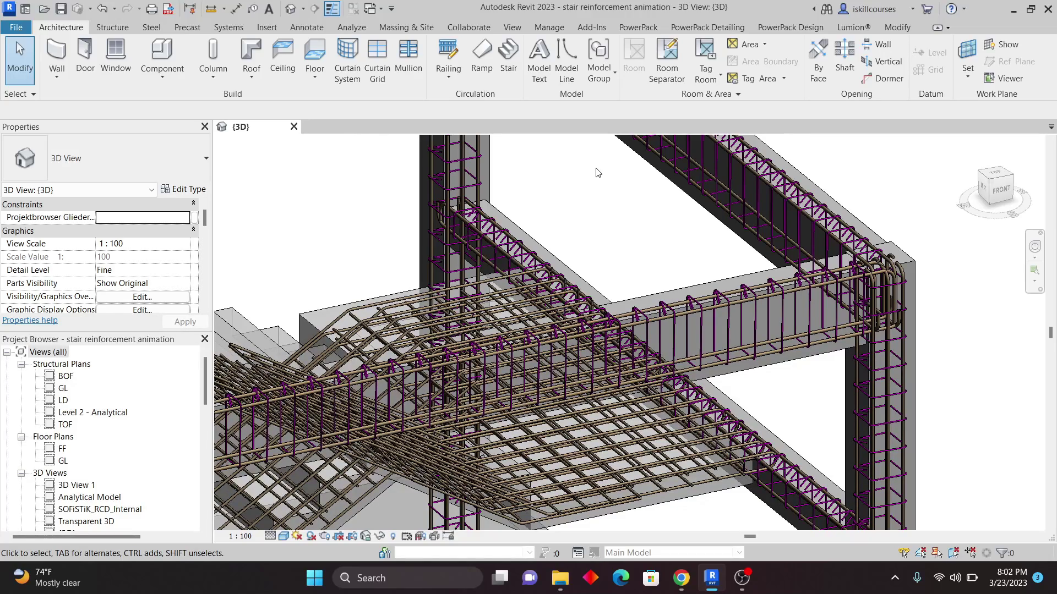
{"action": "scroll", "coordinate": [597, 172], "scroll_direction": "down", "scroll_amount": 5}
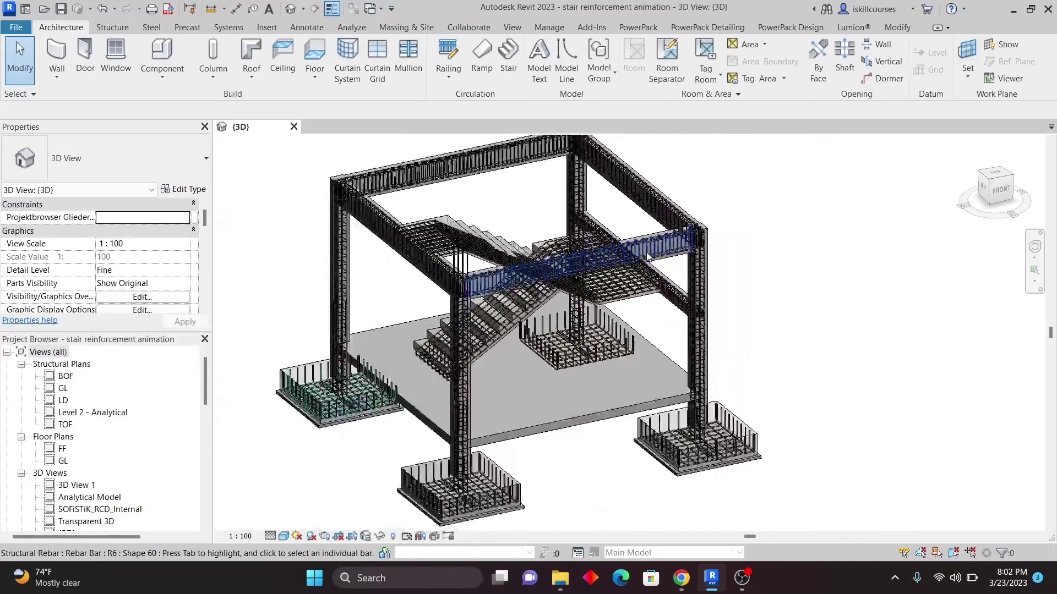
{"action": "scroll", "coordinate": [755, 499], "scroll_direction": "up", "scroll_amount": 5}
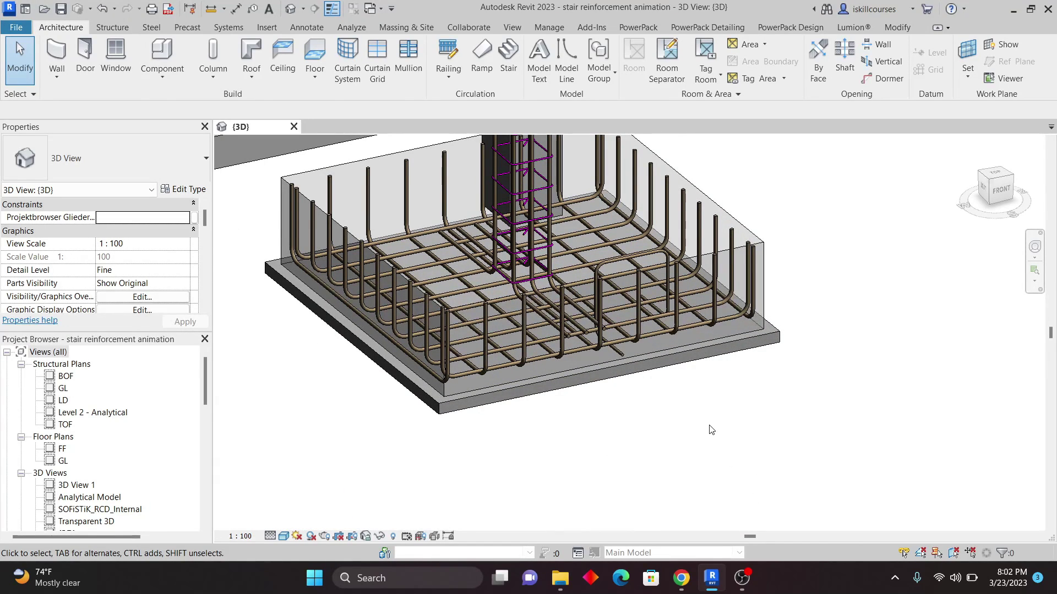
{"action": "scroll", "coordinate": [731, 282], "scroll_direction": "down", "scroll_amount": 5}
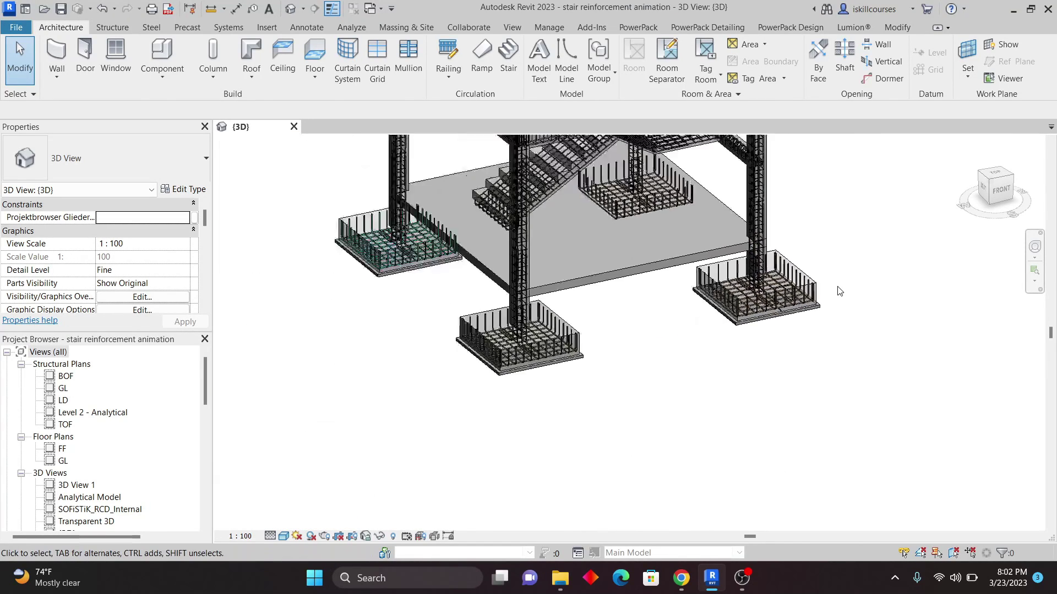
{"action": "scroll", "coordinate": [518, 335], "scroll_direction": "up", "scroll_amount": 5}
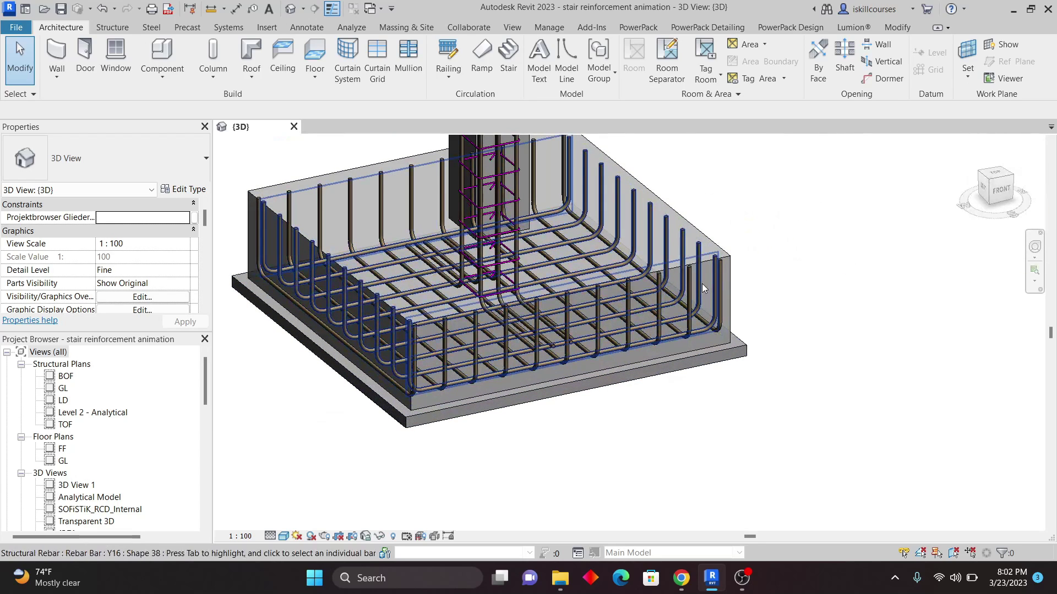
{"action": "left_click", "coordinate": [709, 280]}
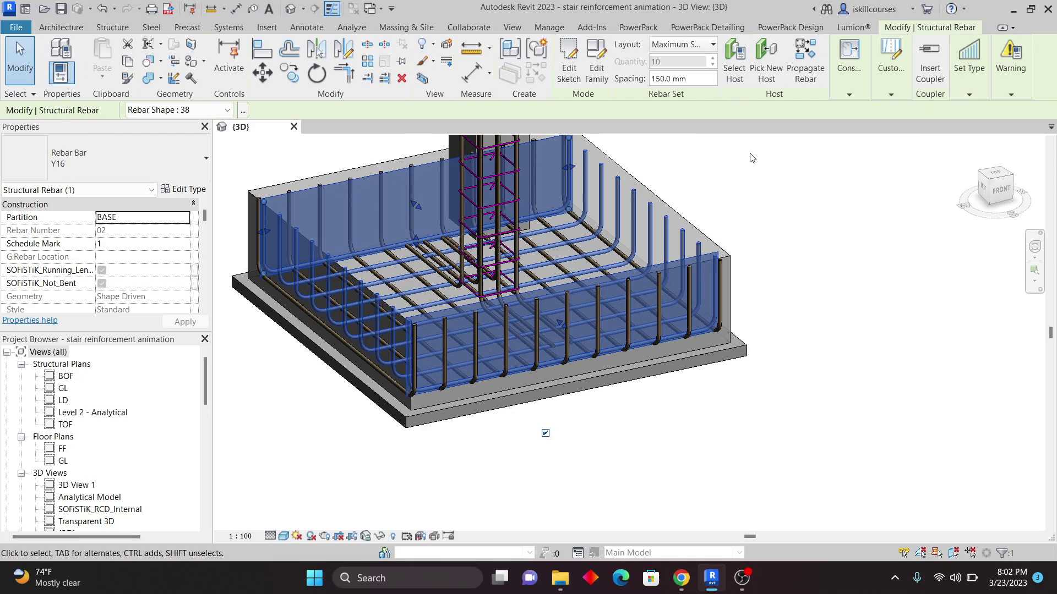
{"action": "scroll", "coordinate": [515, 369], "scroll_direction": "down", "scroll_amount": 5}
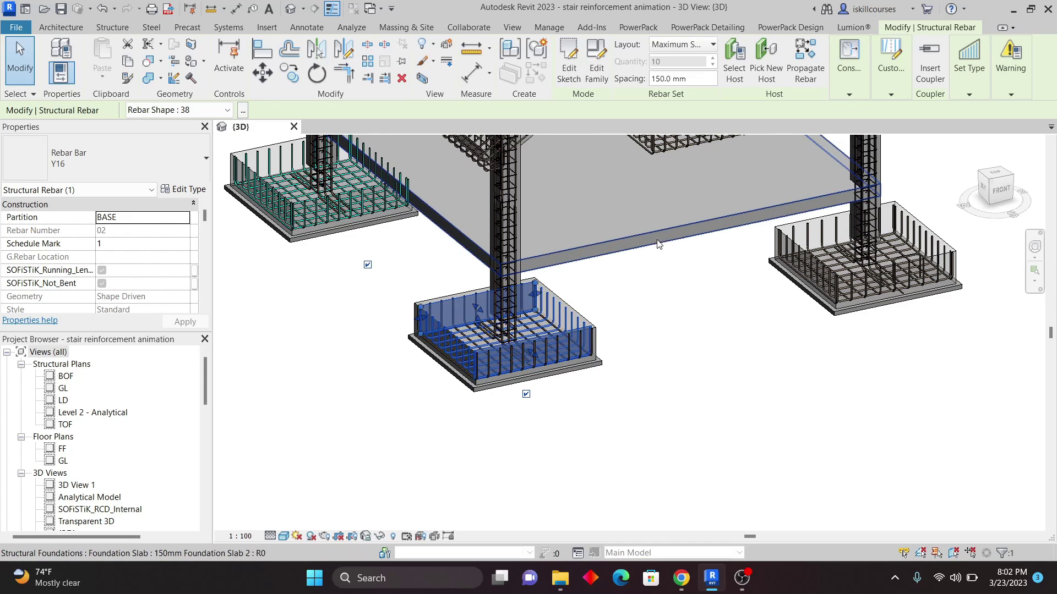
{"action": "left_click", "coordinate": [734, 60]}
{"action": "scroll", "coordinate": [564, 363], "scroll_direction": "up", "scroll_amount": 4}
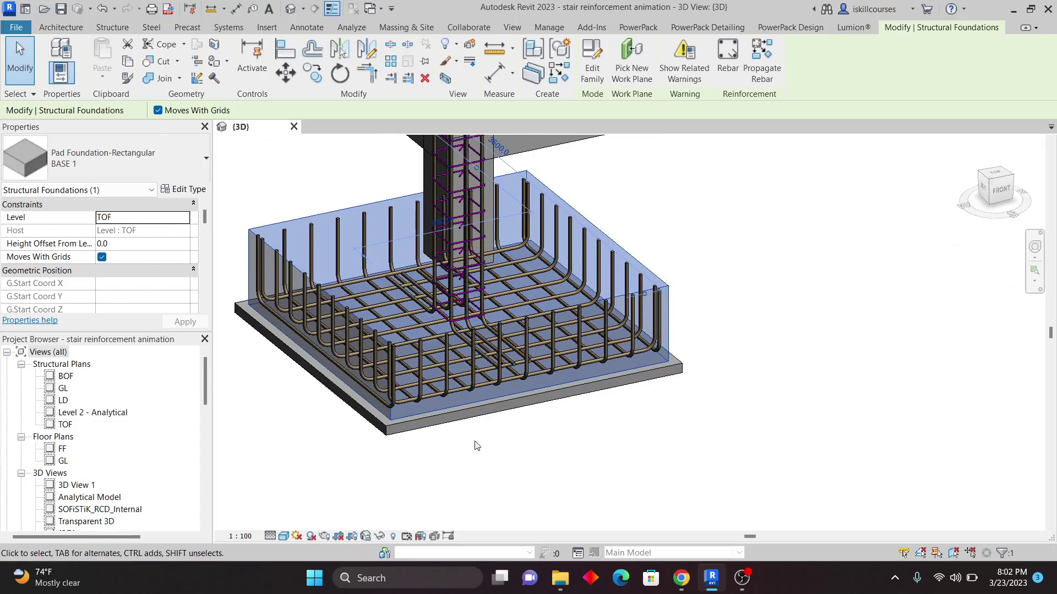
{"action": "scroll", "coordinate": [492, 475], "scroll_direction": "down", "scroll_amount": 5}
{"action": "key", "text": "Escape"}
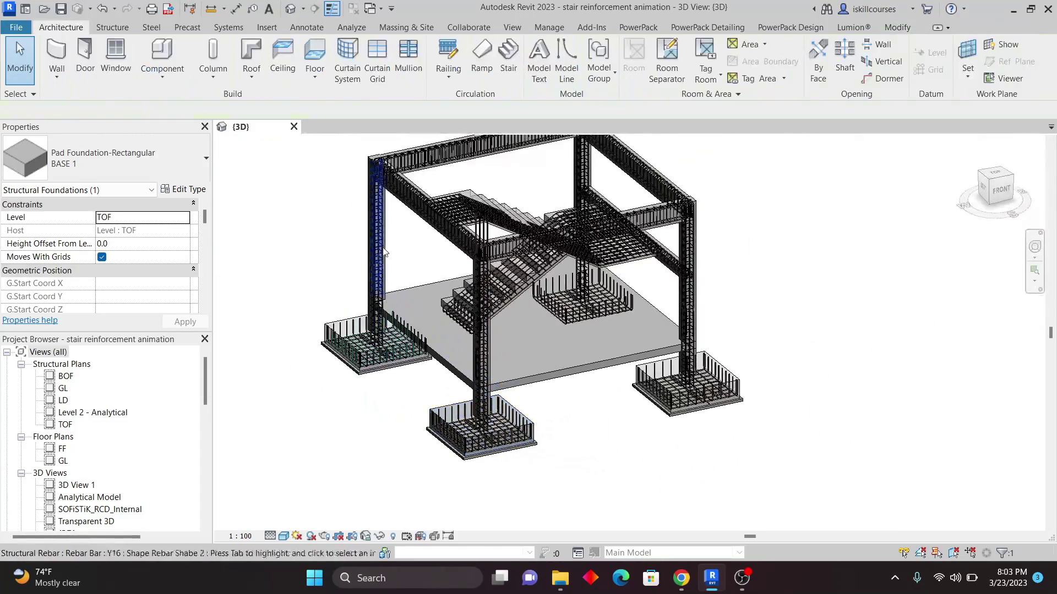
Select a rebar set in the left column and its host column, then deselect
{"action": "scroll", "coordinate": [371, 225], "scroll_direction": "up", "scroll_amount": 4}
{"action": "scroll", "coordinate": [372, 224], "scroll_direction": "up", "scroll_amount": 3}
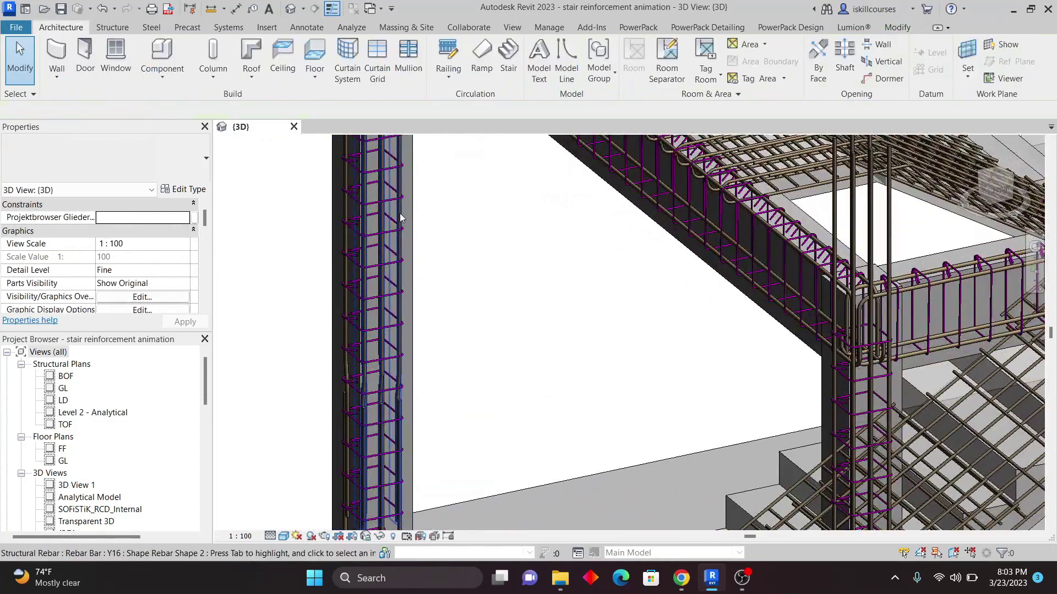
{"action": "left_click", "coordinate": [445, 235]}
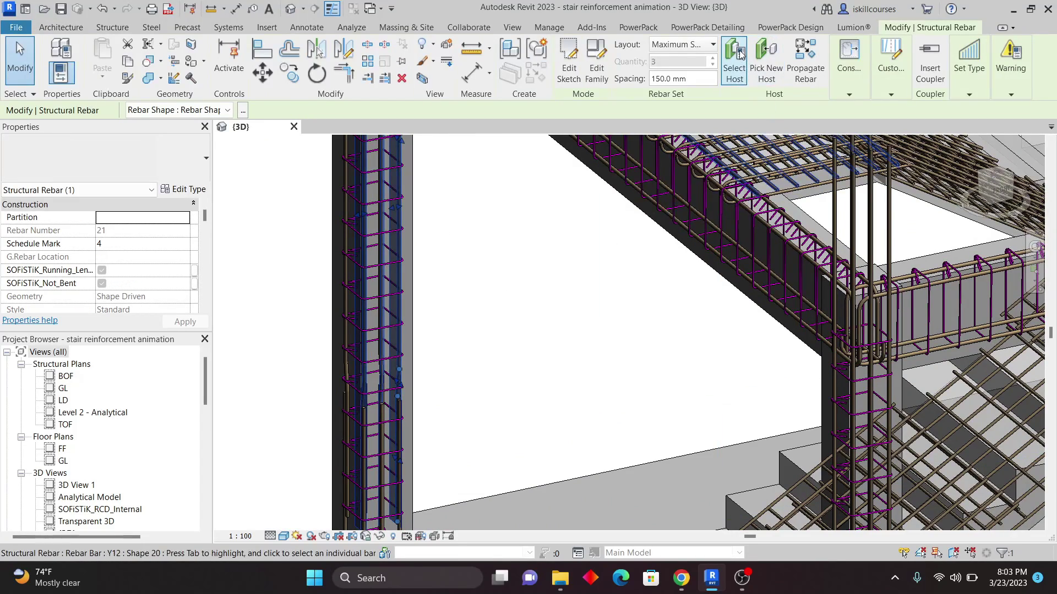
{"action": "left_click", "coordinate": [410, 224]}
{"action": "scroll", "coordinate": [453, 258], "scroll_direction": "down", "scroll_amount": 5}
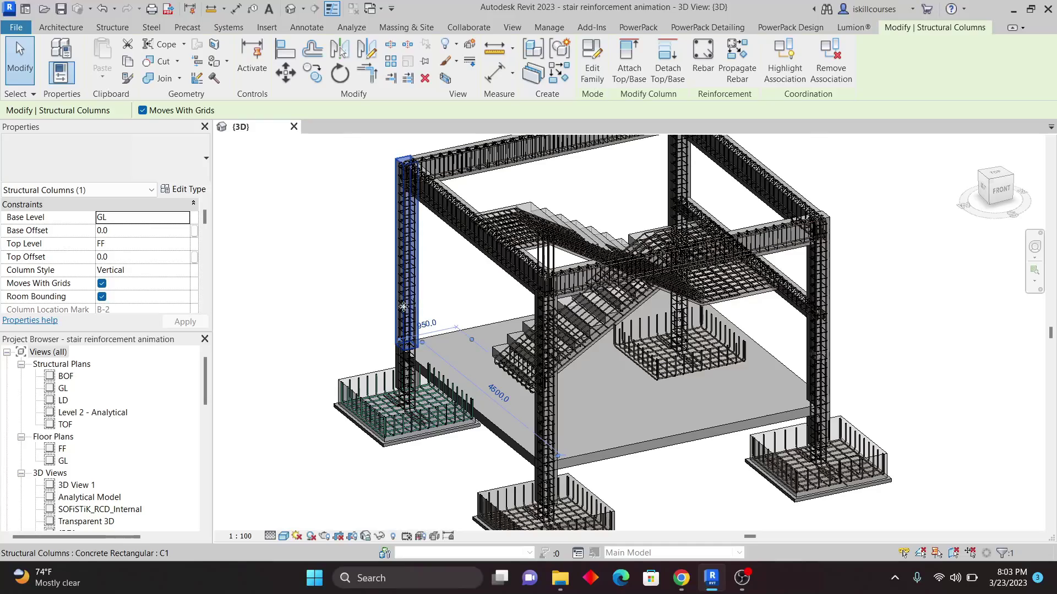
{"action": "scroll", "coordinate": [402, 361], "scroll_direction": "up", "scroll_amount": 4}
{"action": "scroll", "coordinate": [401, 369], "scroll_direction": "up", "scroll_amount": 3}
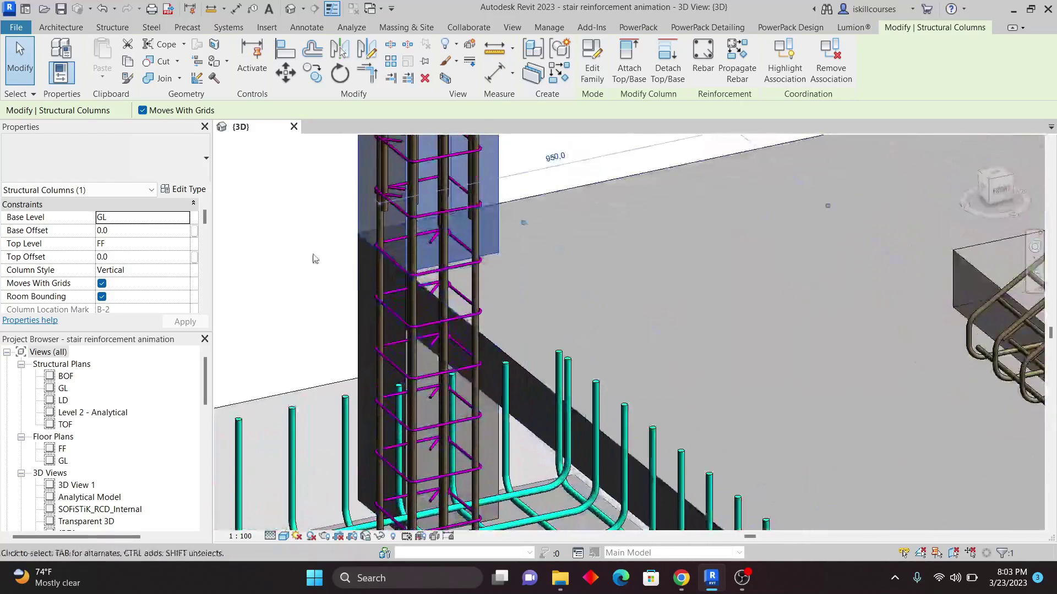
{"action": "left_click", "coordinate": [317, 259]}
Select the vertical Y16 Shape 37 rebar set and its host C1 column (TOF to GL)
{"action": "scroll", "coordinate": [333, 233], "scroll_direction": "up", "scroll_amount": 4}
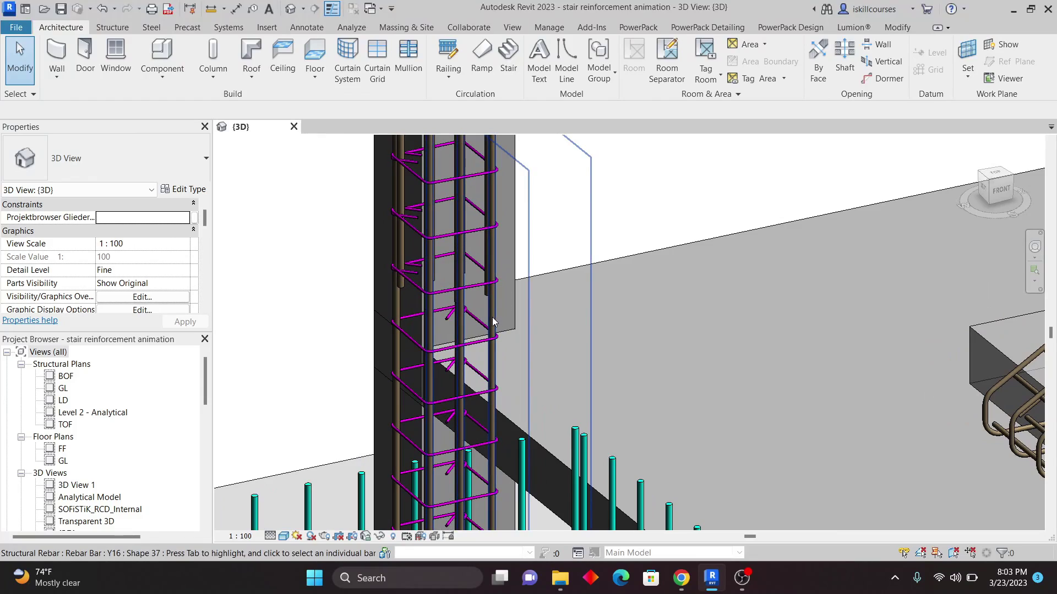
{"action": "left_click", "coordinate": [592, 311]}
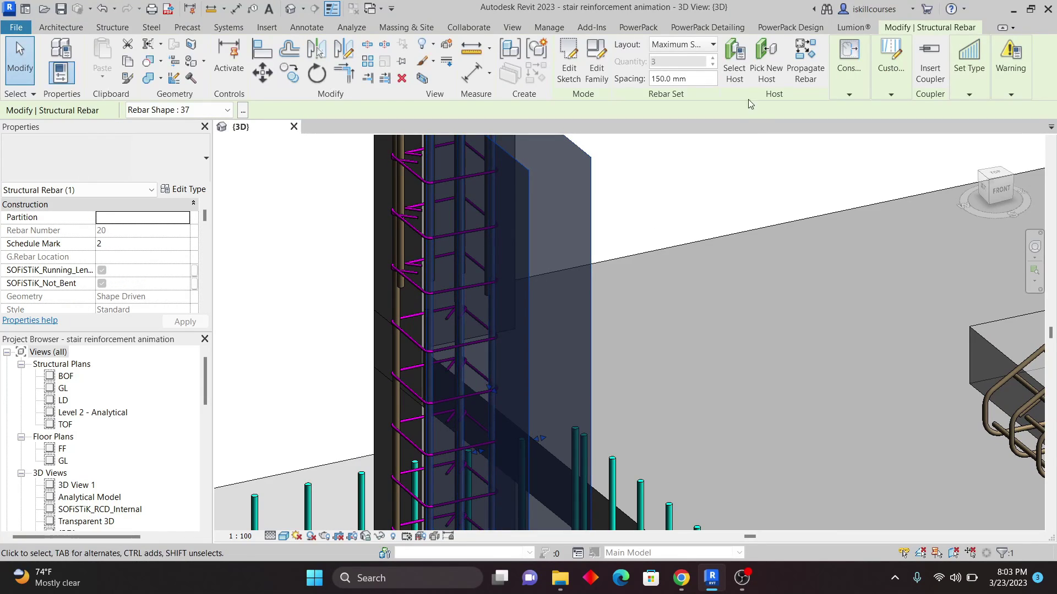
{"action": "left_click", "coordinate": [735, 61]}
{"action": "scroll", "coordinate": [426, 287], "scroll_direction": "down", "scroll_amount": 3}
{"action": "scroll", "coordinate": [425, 287], "scroll_direction": "down", "scroll_amount": 2}
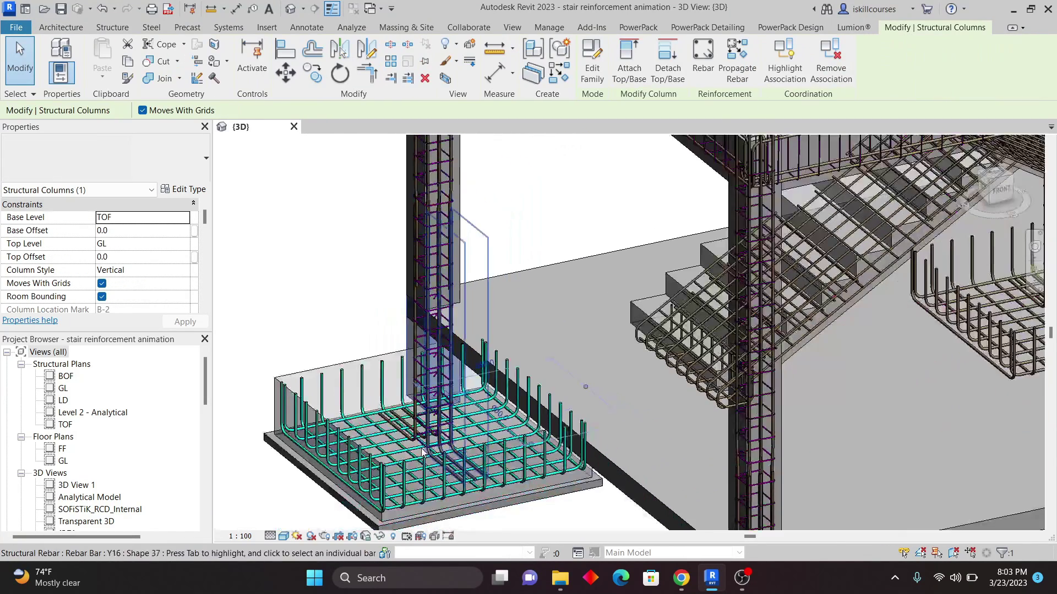
{"action": "scroll", "coordinate": [441, 269], "scroll_direction": "up", "scroll_amount": 5}
{"action": "scroll", "coordinate": [445, 264], "scroll_direction": "down", "scroll_amount": 6}
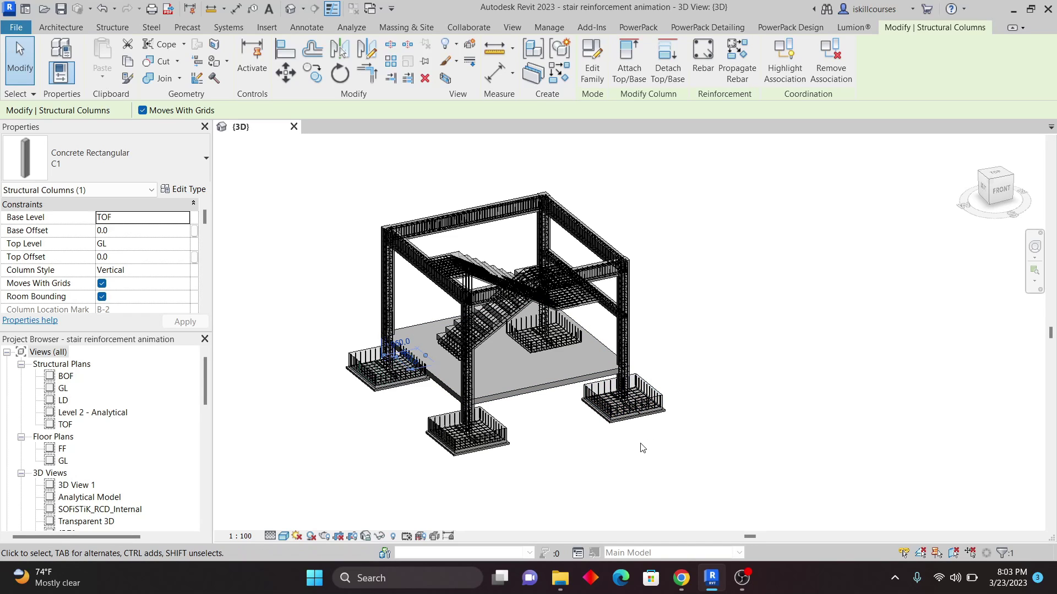
Select the footing's shape-38 rebar set (partition BASE, mark 1, 150.0 mm spacing)
{"action": "scroll", "coordinate": [643, 447], "scroll_direction": "up", "scroll_amount": 5}
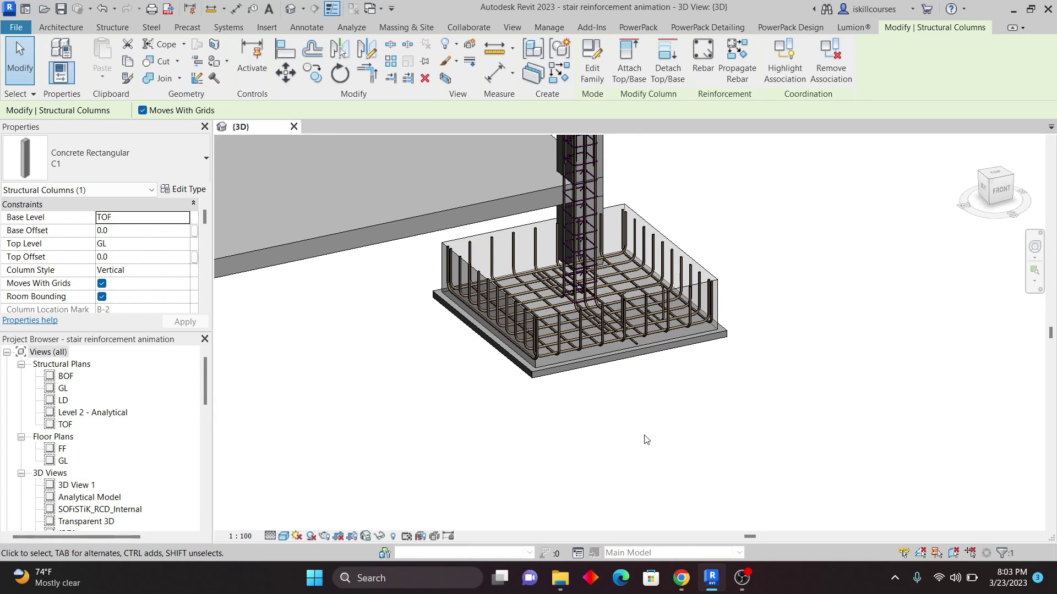
{"action": "scroll", "coordinate": [650, 437], "scroll_direction": "down", "scroll_amount": 3}
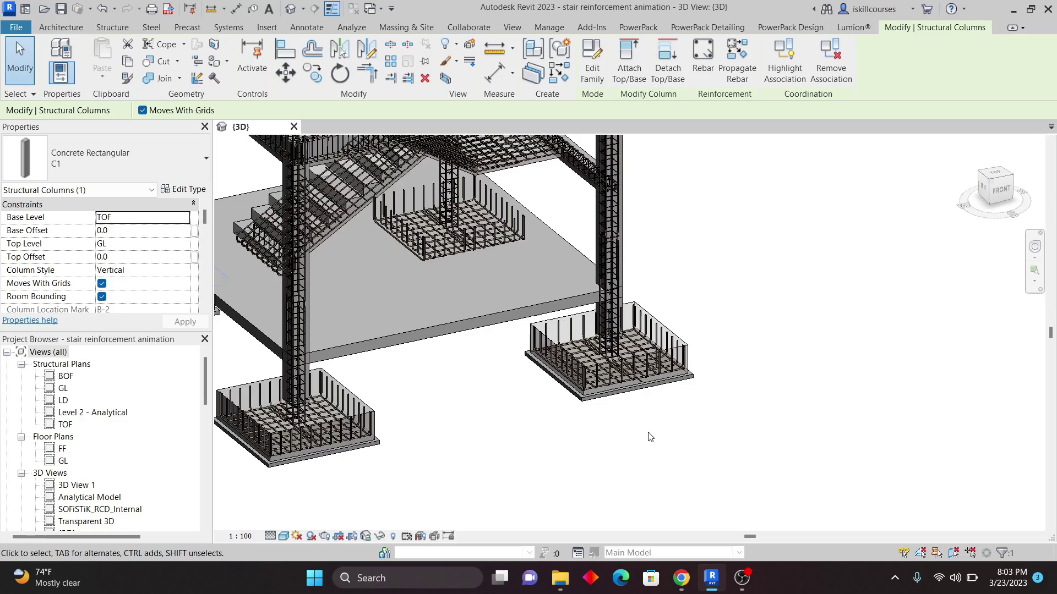
{"action": "scroll", "coordinate": [606, 299], "scroll_direction": "up", "scroll_amount": 4}
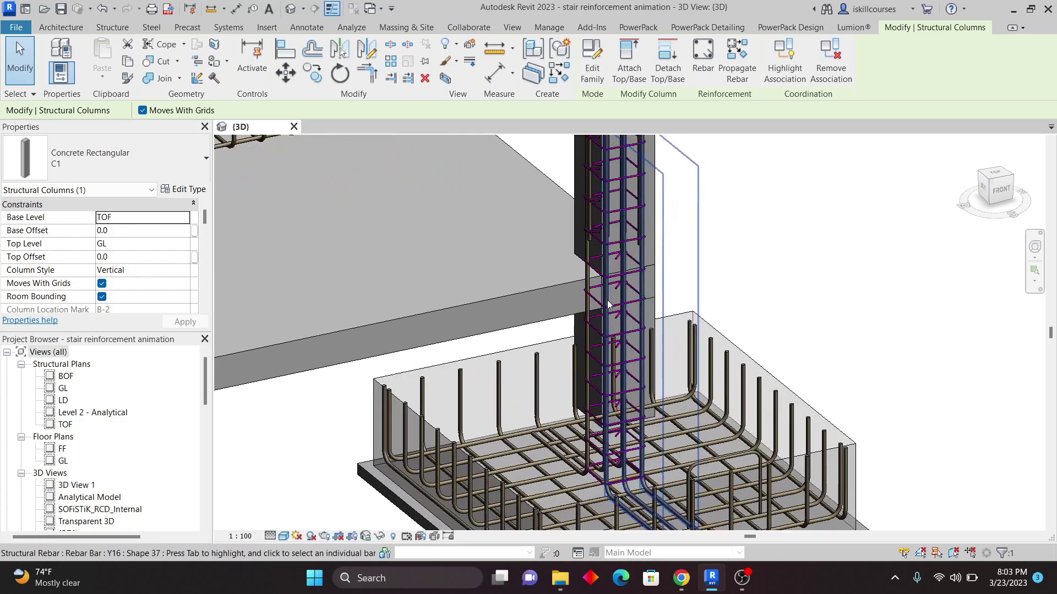
{"action": "scroll", "coordinate": [629, 395], "scroll_direction": "down", "scroll_amount": 4}
{"action": "scroll", "coordinate": [649, 193], "scroll_direction": "up", "scroll_amount": 6}
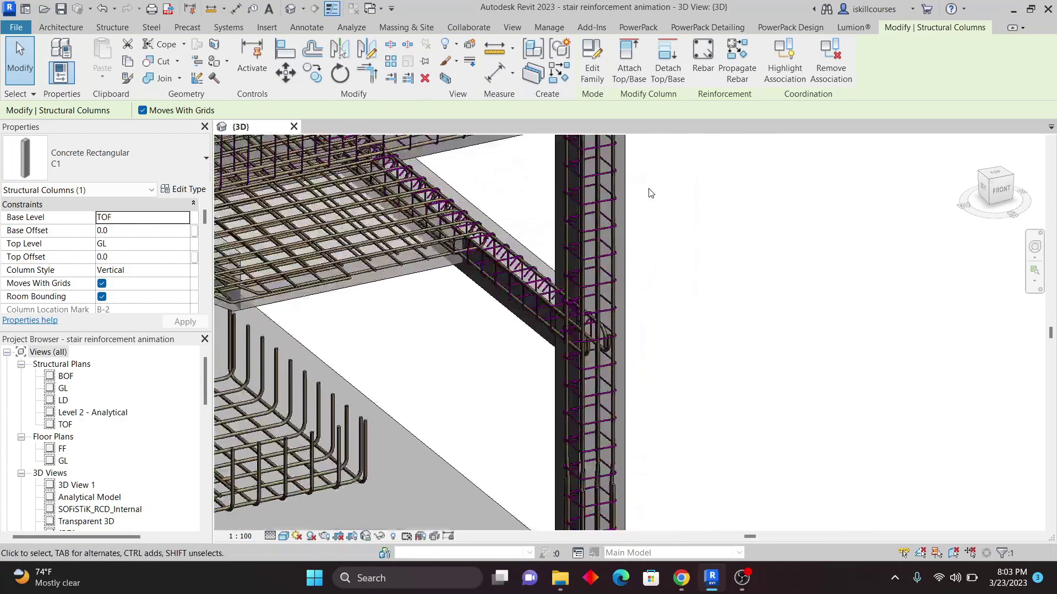
{"action": "scroll", "coordinate": [619, 193], "scroll_direction": "down", "scroll_amount": 4}
{"action": "scroll", "coordinate": [714, 307], "scroll_direction": "up", "scroll_amount": 5}
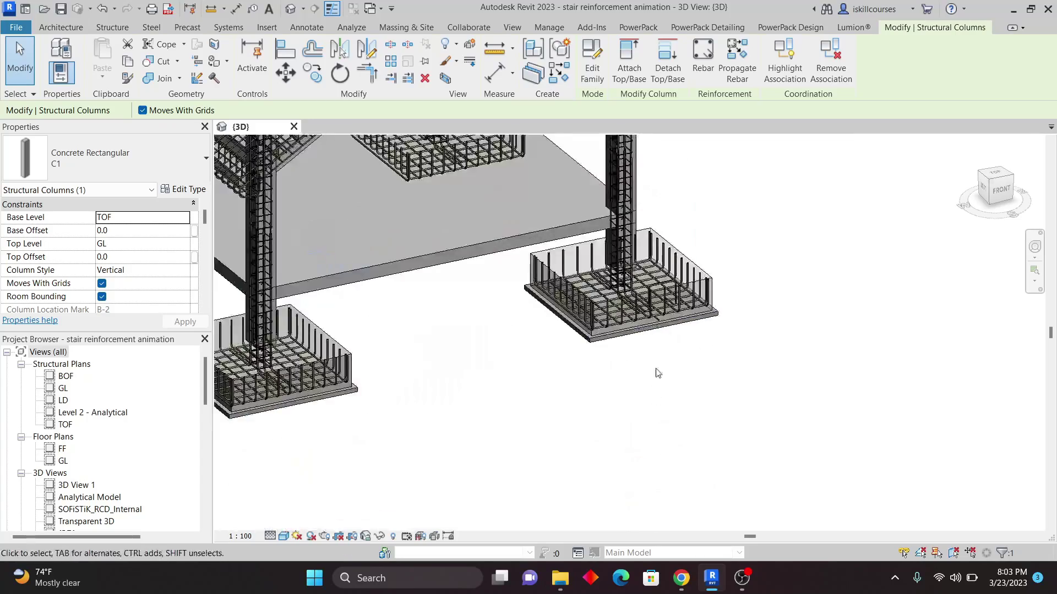
{"action": "scroll", "coordinate": [625, 218], "scroll_direction": "down", "scroll_amount": 4}
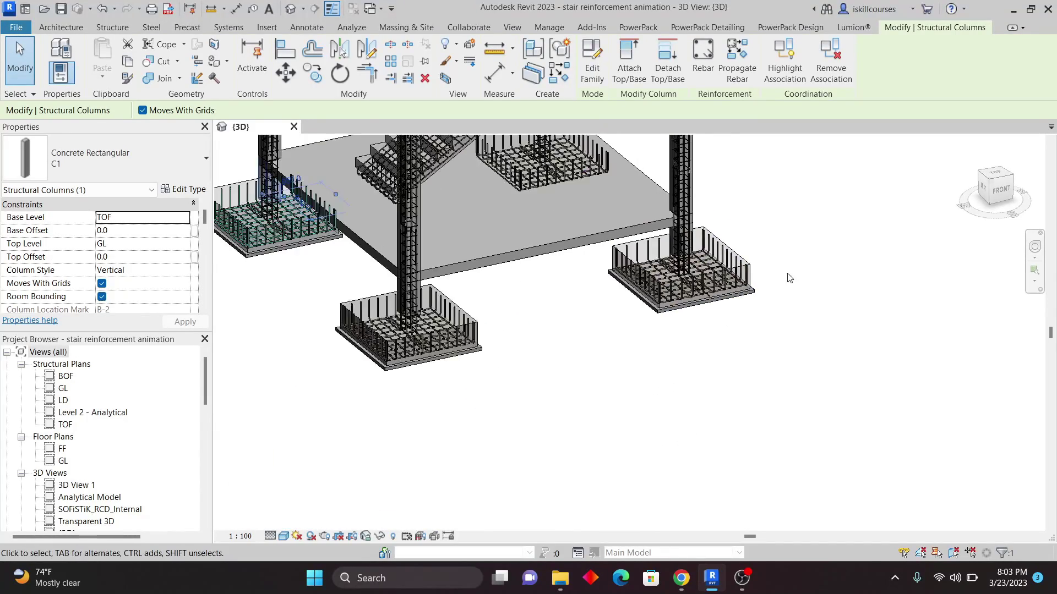
{"action": "scroll", "coordinate": [543, 290], "scroll_direction": "up", "scroll_amount": 5}
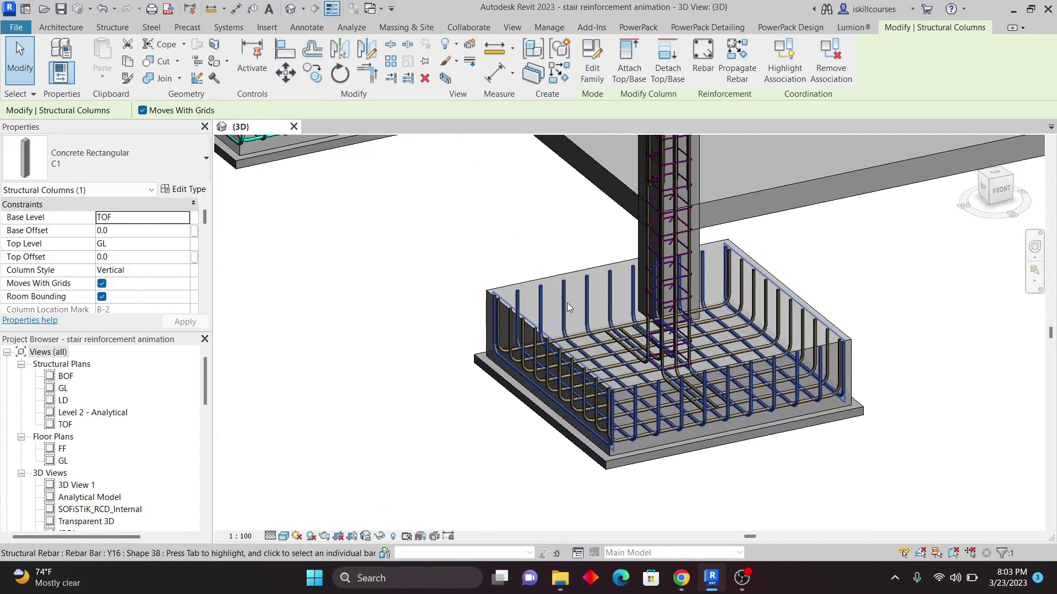
{"action": "left_click", "coordinate": [569, 314]}
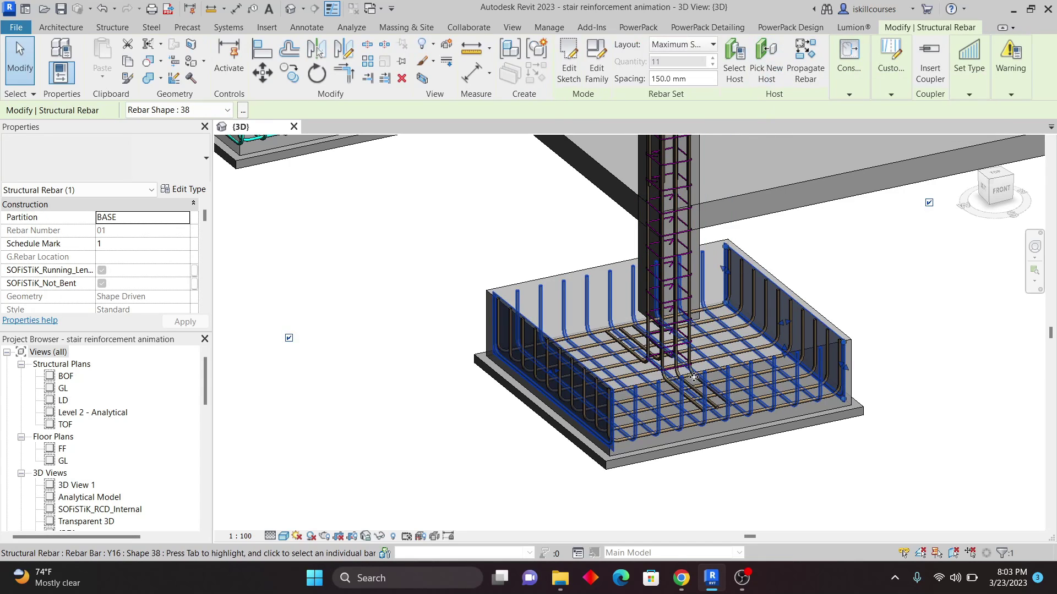
{"action": "scroll", "coordinate": [694, 379], "scroll_direction": "down", "scroll_amount": 2}
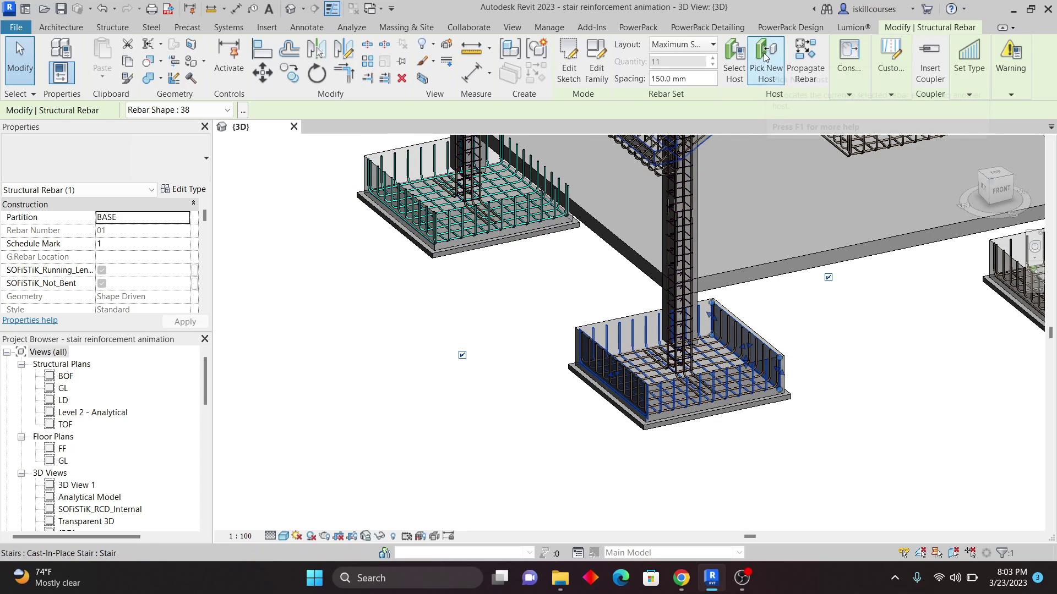
Try rehosting the footing rebar set on the upper-left footing, then check its host foundation
{"action": "left_click", "coordinate": [495, 366]}
{"action": "scroll", "coordinate": [355, 155], "scroll_direction": "up", "scroll_amount": 2}
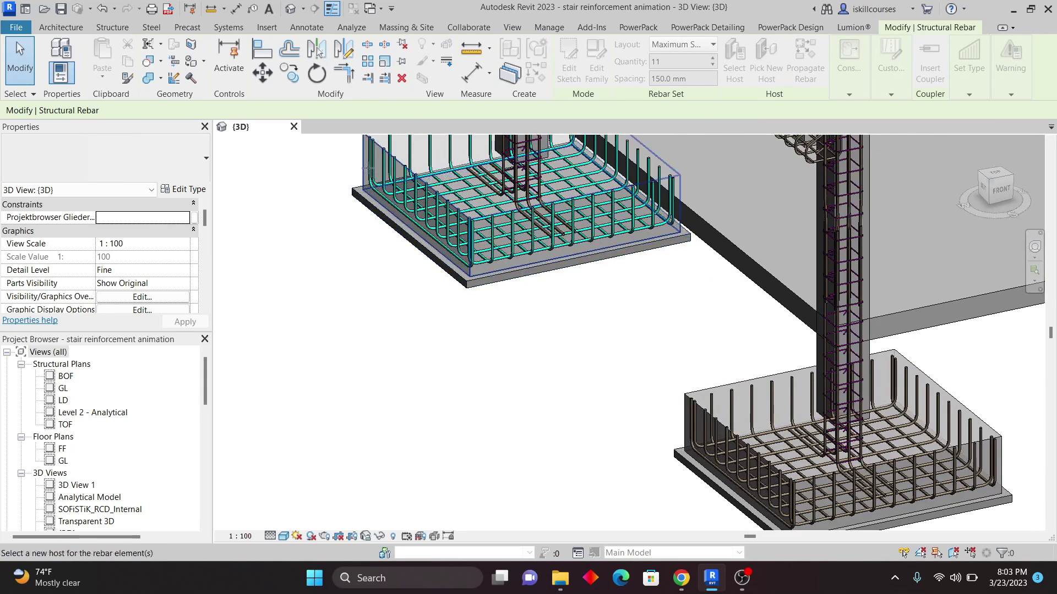
{"action": "left_click", "coordinate": [355, 155]}
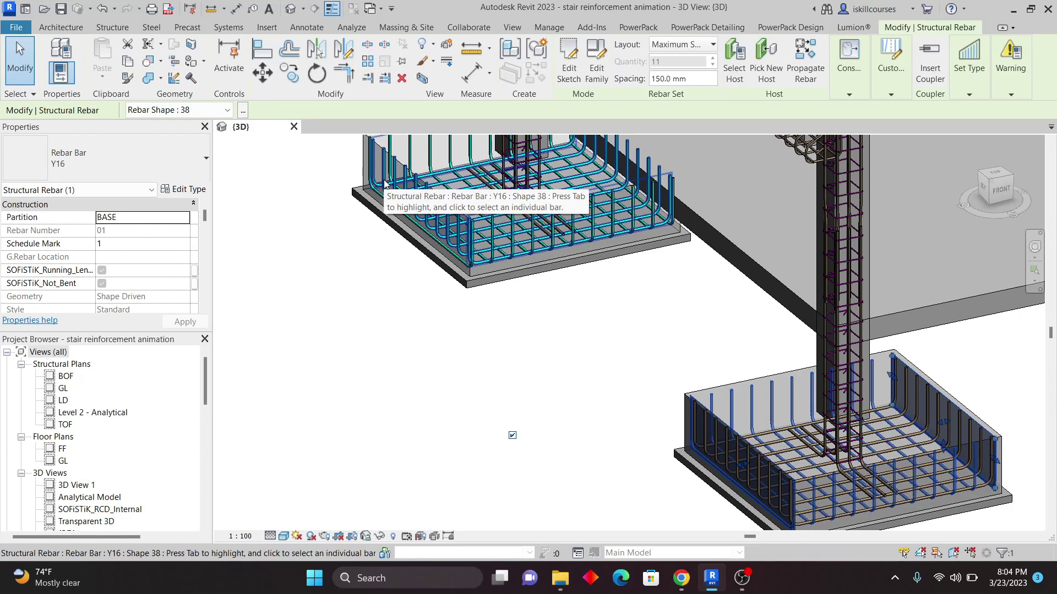
{"action": "left_click", "coordinate": [734, 58]}
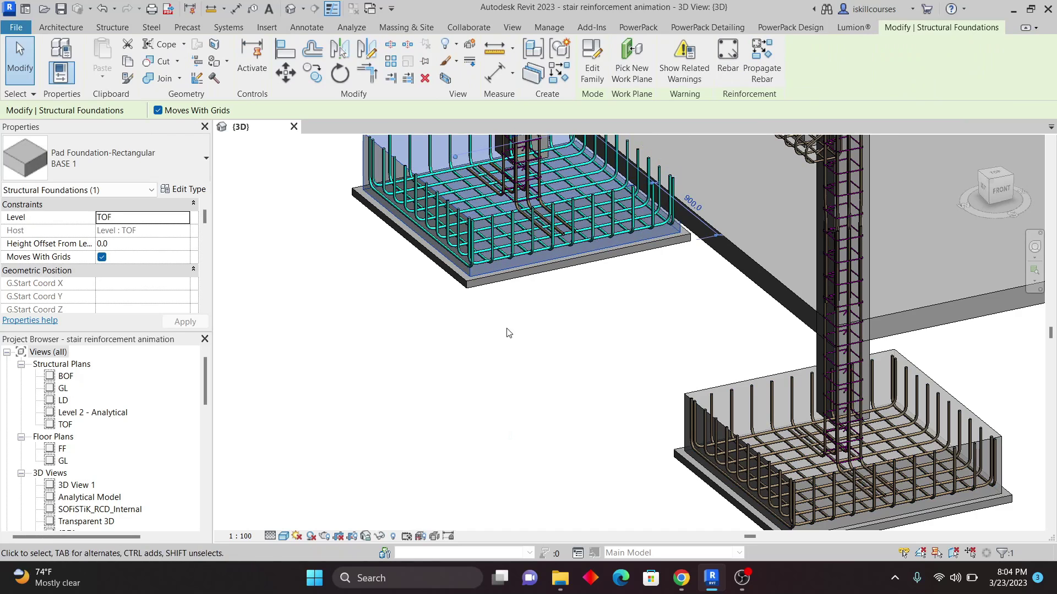
{"action": "left_click", "coordinate": [669, 407]}
Check which pad foundation hosts the lower footing's rebar set
{"action": "left_click", "coordinate": [731, 400]}
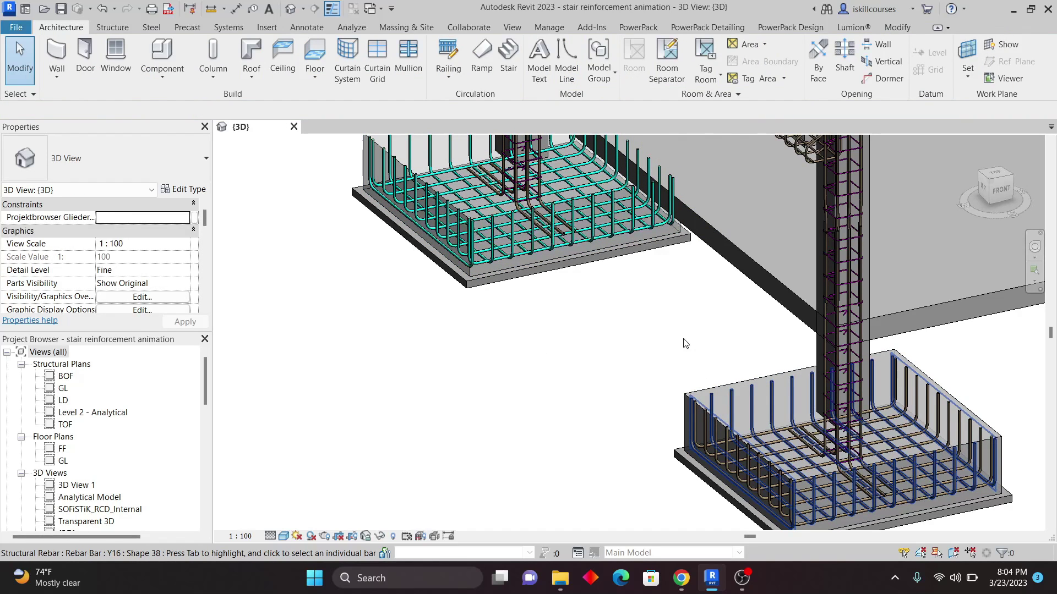
{"action": "left_click", "coordinate": [734, 58]}
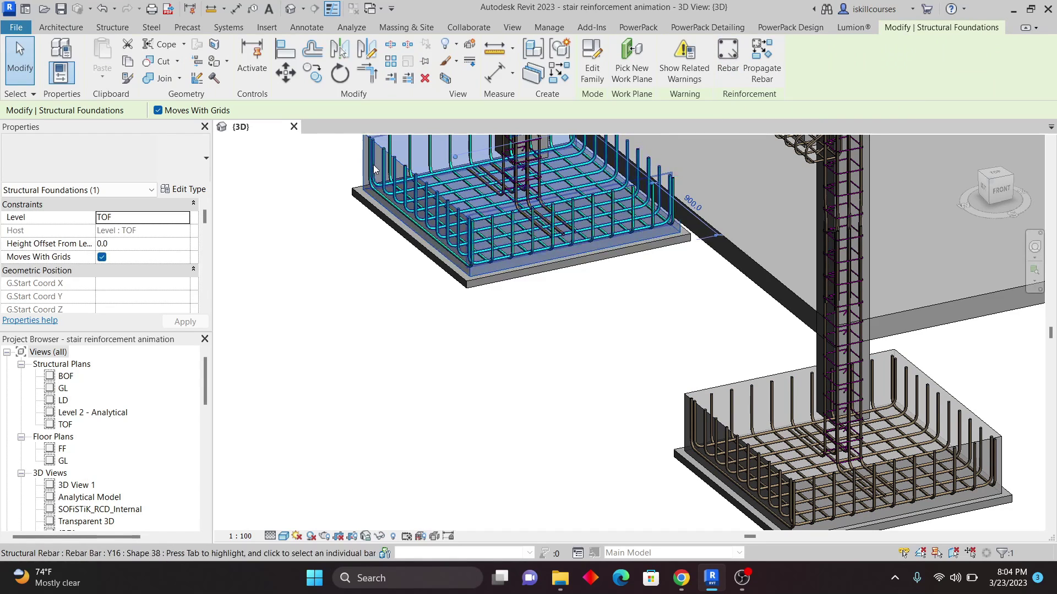
{"action": "key", "text": "Escape"}
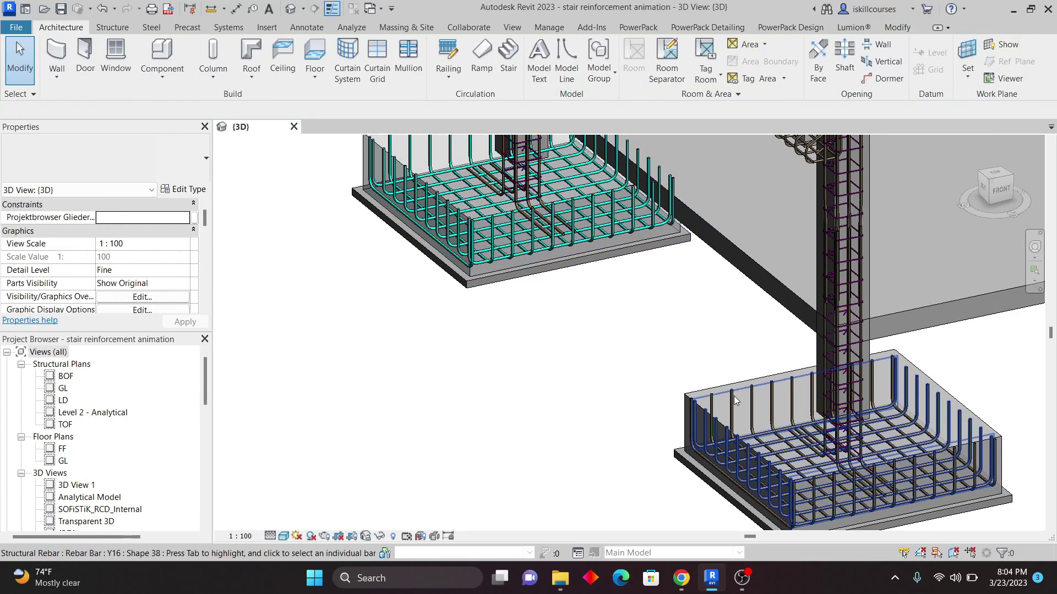
{"action": "left_click", "coordinate": [706, 327]}
{"action": "key", "text": "Escape"}
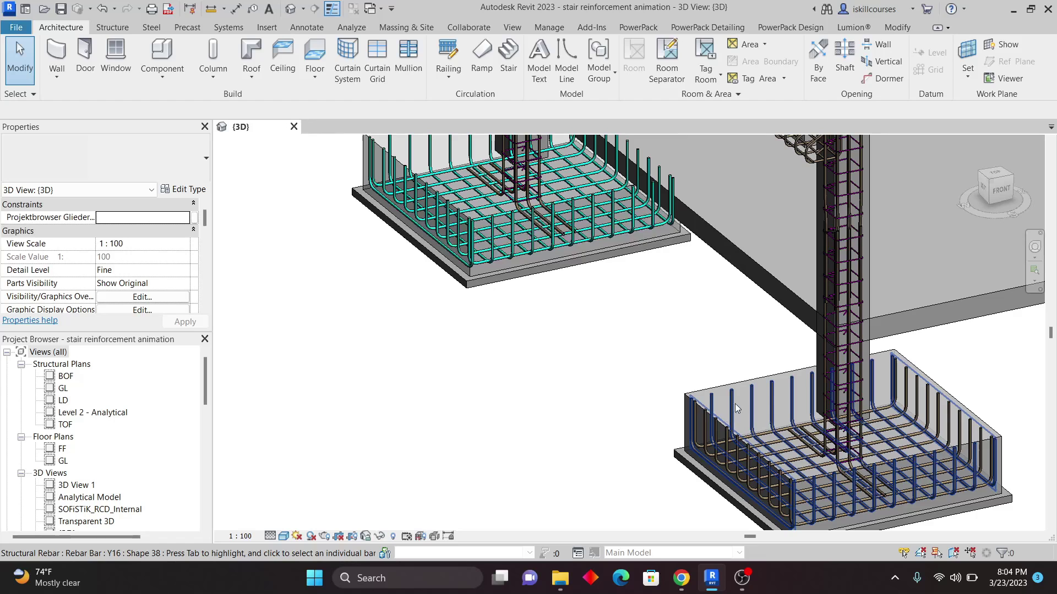
Cancel a new-host pick on the lower rebar set and confirm its TOF pad host
{"action": "left_click", "coordinate": [737, 408]}
{"action": "left_click", "coordinate": [766, 61]}
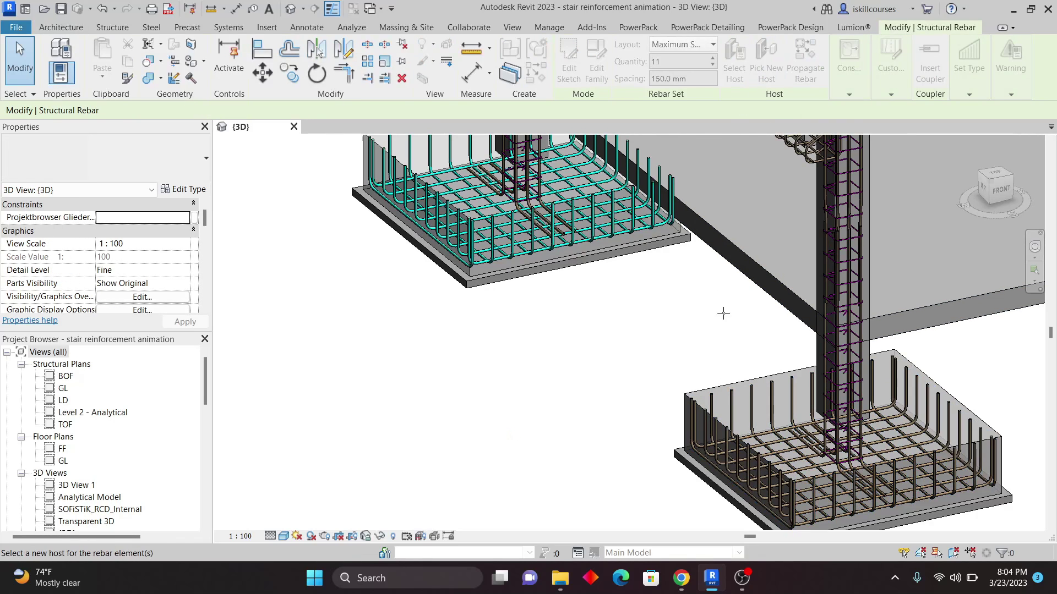
{"action": "left_click", "coordinate": [750, 439]}
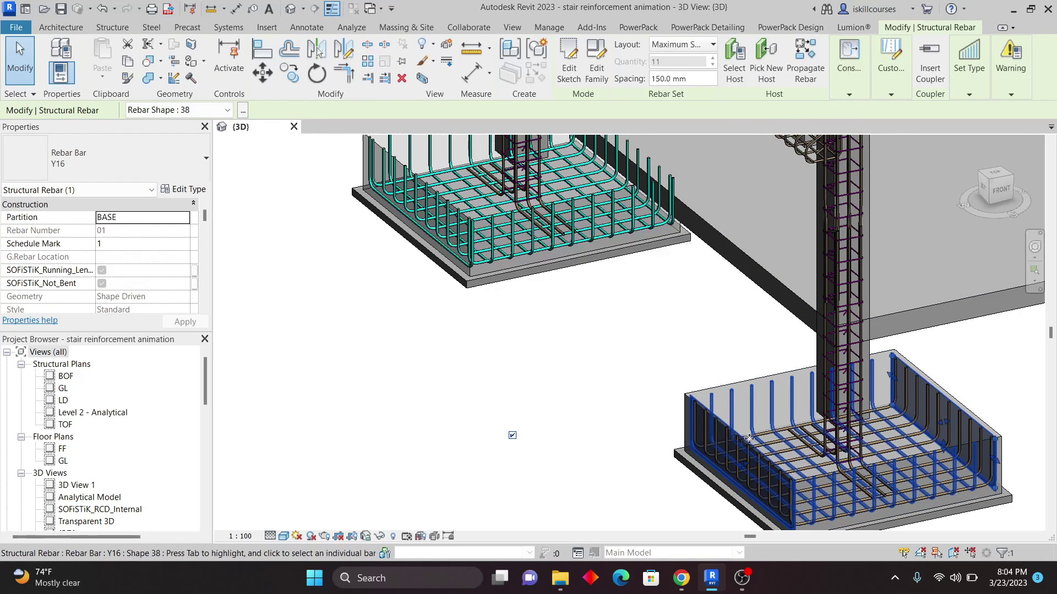
{"action": "left_click", "coordinate": [733, 56]}
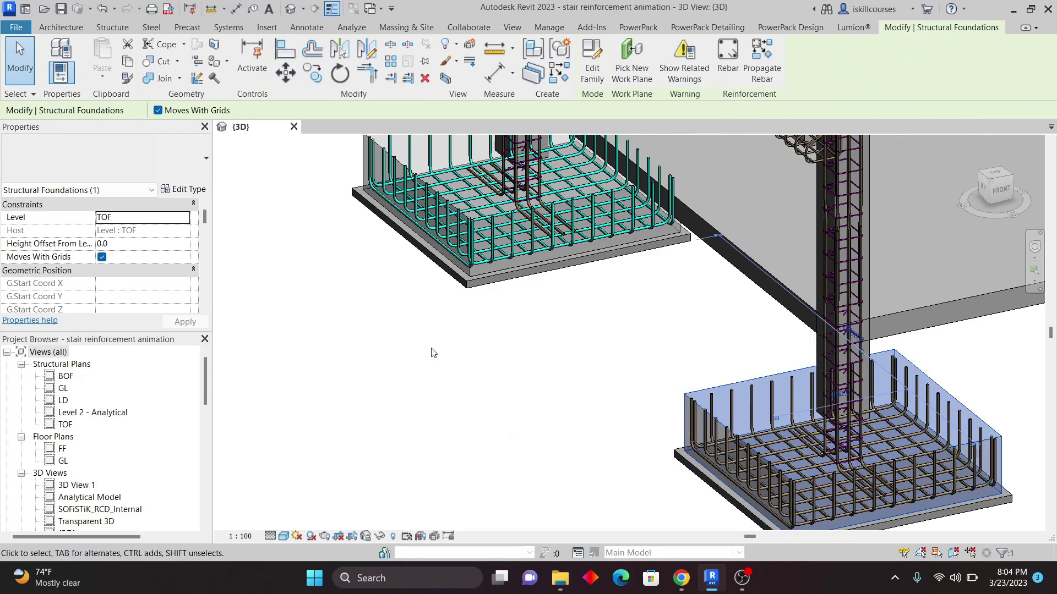
{"action": "scroll", "coordinate": [460, 336], "scroll_direction": "down", "scroll_amount": 4}
{"action": "left_click", "coordinate": [693, 409]}
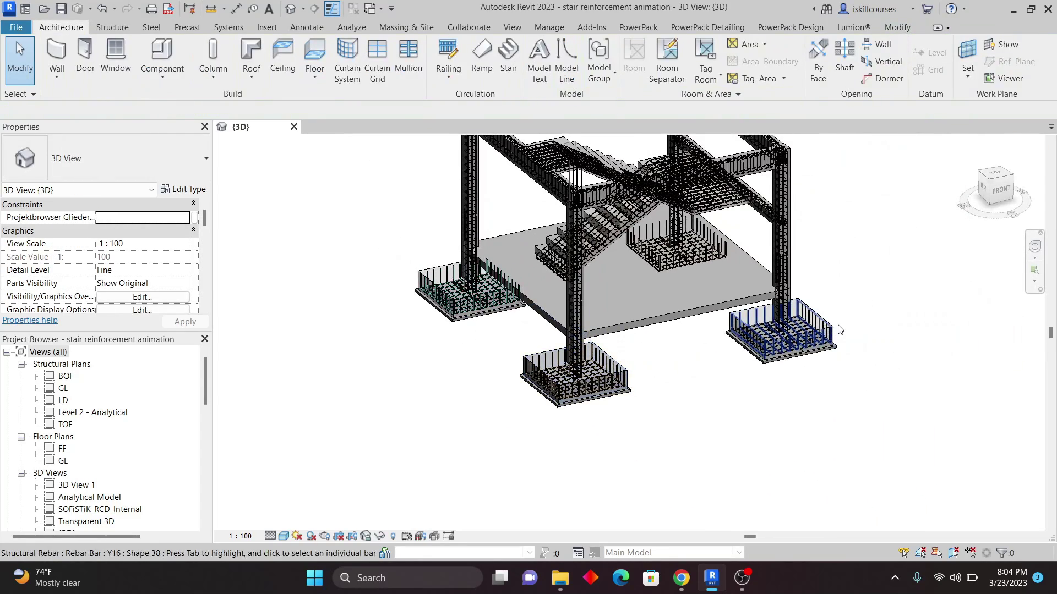
Select the right footing's rebar set and view the model from the top
{"action": "scroll", "coordinate": [794, 311], "scroll_direction": "up", "scroll_amount": 5}
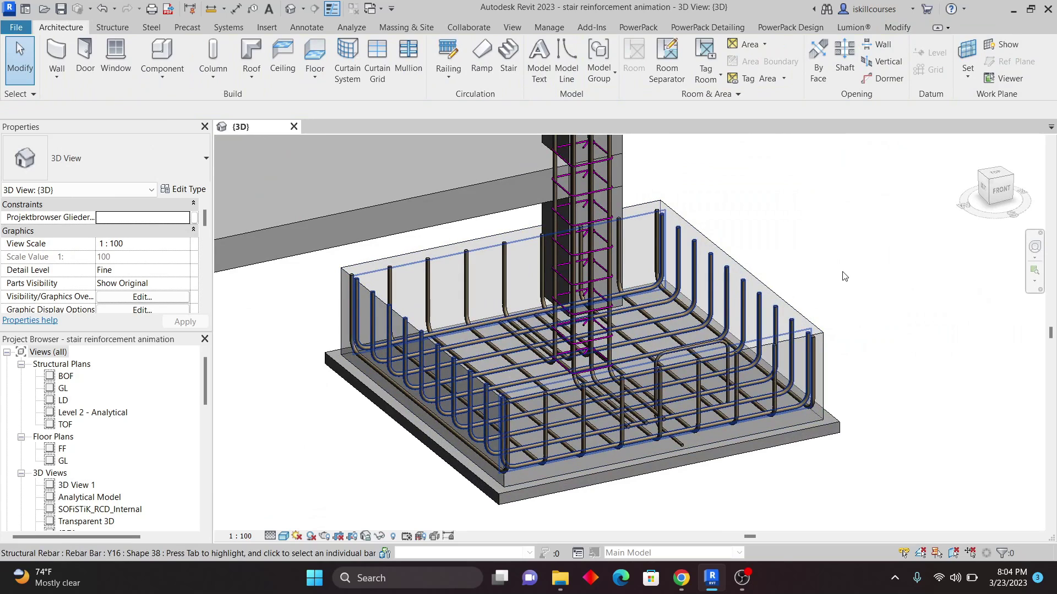
{"action": "left_click", "coordinate": [845, 276]}
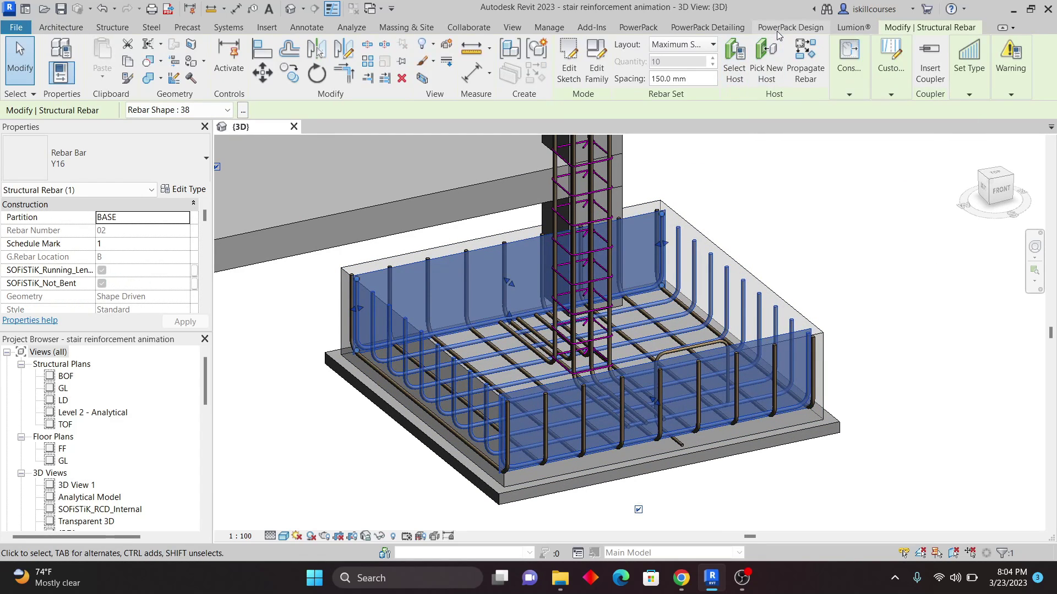
{"action": "scroll", "coordinate": [705, 374], "scroll_direction": "down", "scroll_amount": 4}
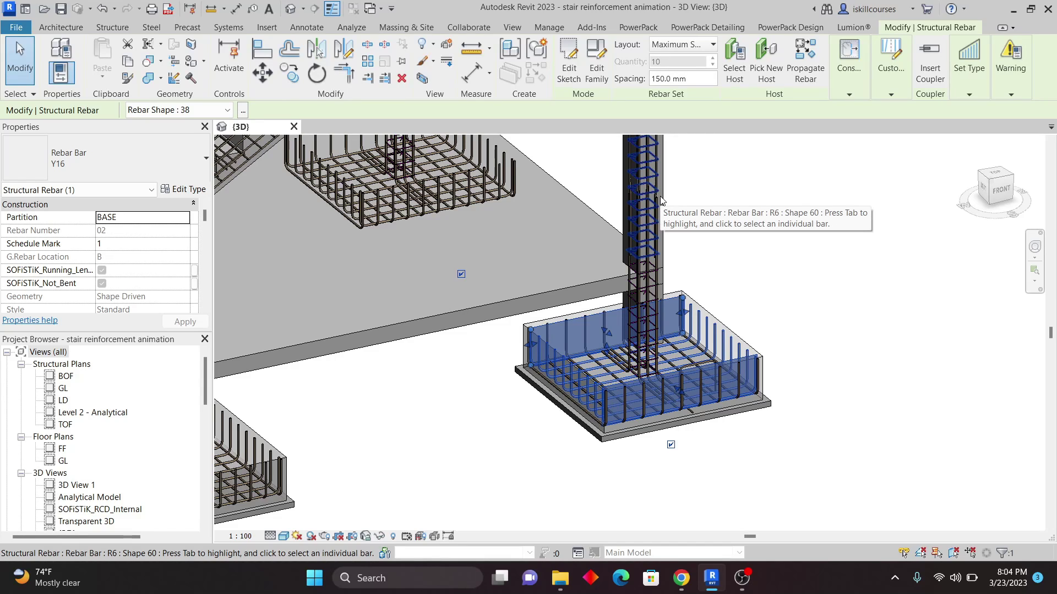
{"action": "scroll", "coordinate": [660, 200], "scroll_direction": "down", "scroll_amount": 3}
{"action": "scroll", "coordinate": [652, 260], "scroll_direction": "up", "scroll_amount": 5}
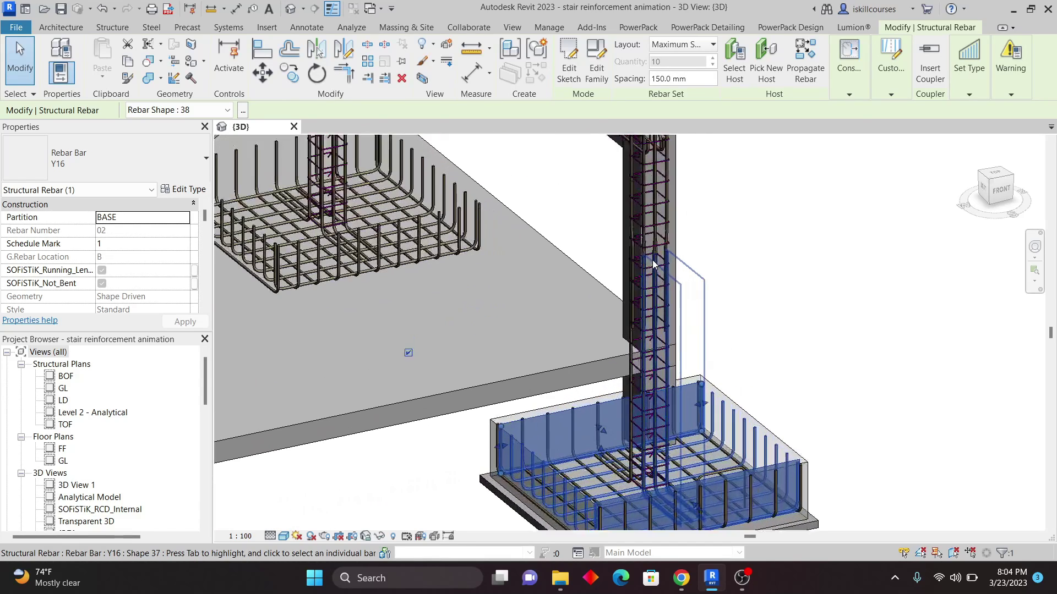
{"action": "scroll", "coordinate": [663, 388], "scroll_direction": "down", "scroll_amount": 4}
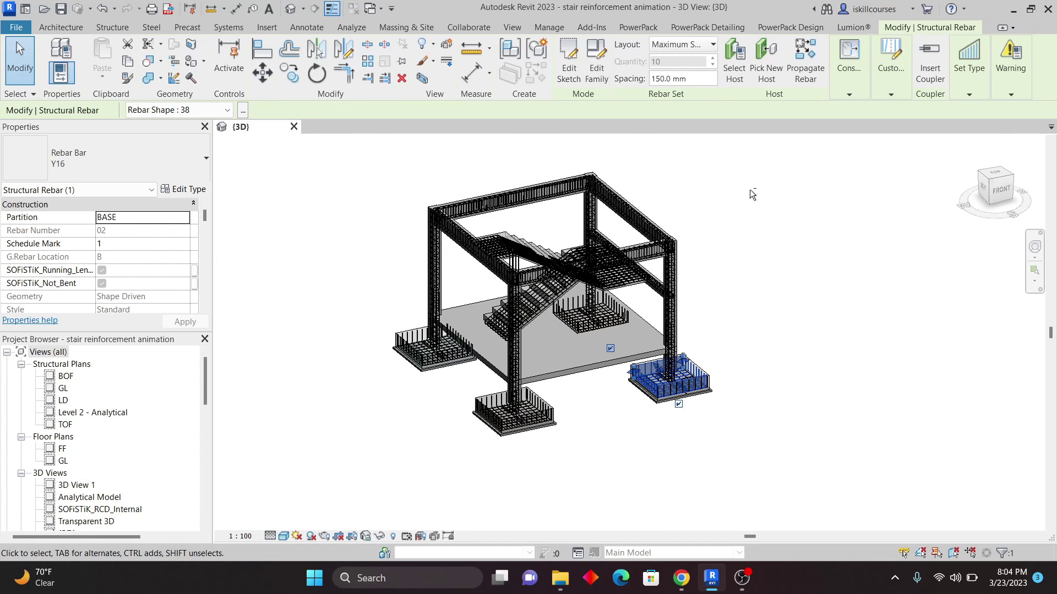
{"action": "middle_click_drag", "start_coordinate": [749, 189], "coordinate": [781, 235], "text": "shift"}
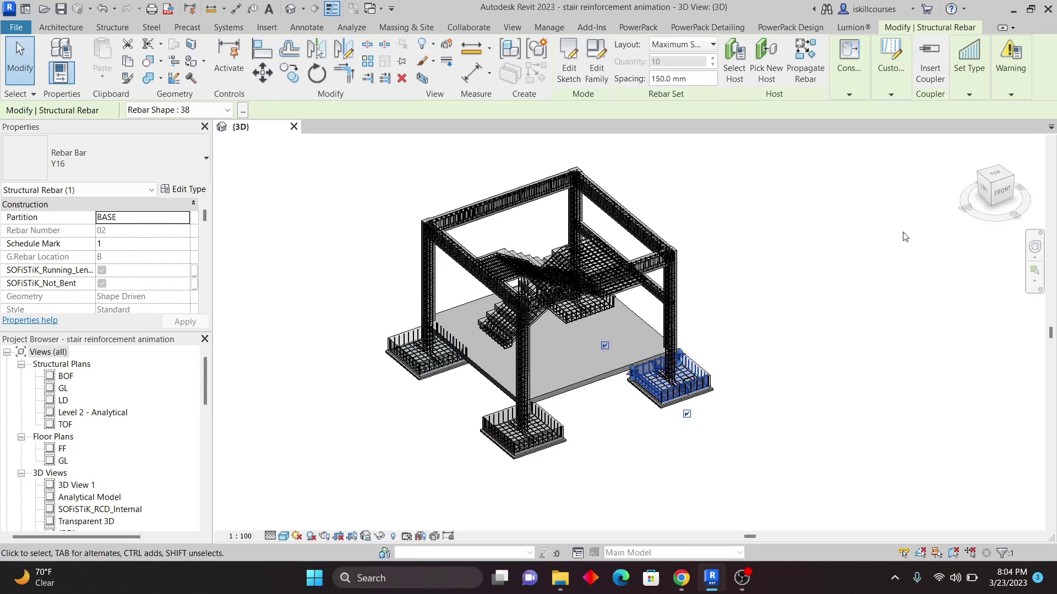
{"action": "left_click", "coordinate": [995, 175]}
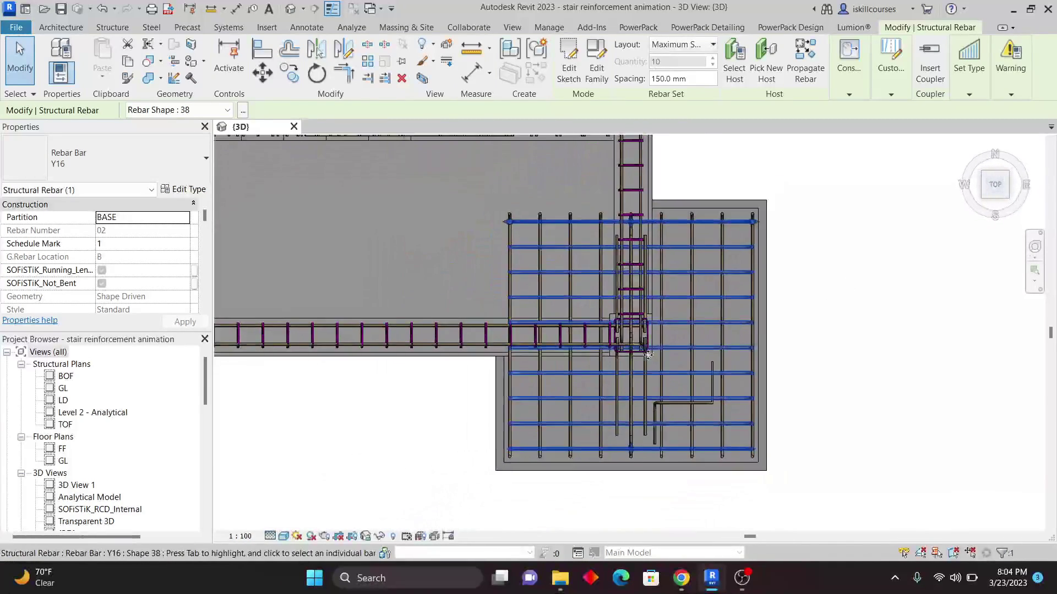
Box-select the top-right and lower-right footings with their rebar
{"action": "key", "text": "Escape"}
{"action": "scroll", "coordinate": [614, 221], "scroll_direction": "down", "scroll_amount": 2}
{"action": "scroll", "coordinate": [614, 221], "scroll_direction": "up", "scroll_amount": 4}
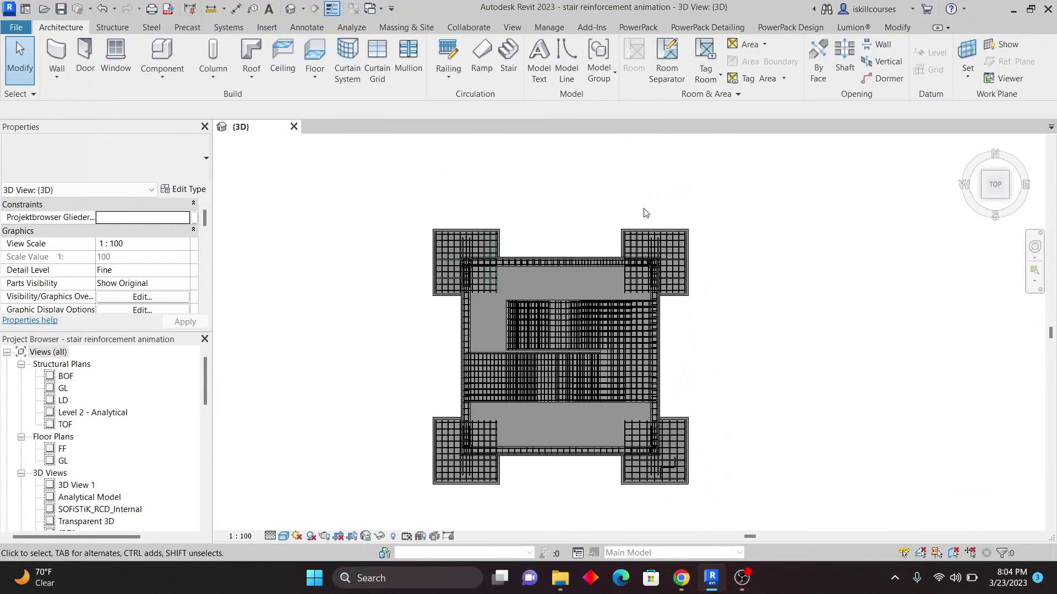
{"action": "left_click_drag", "start_coordinate": [733, 315], "coordinate": [760, 333]}
{"action": "scroll", "coordinate": [716, 242], "scroll_direction": "down", "scroll_amount": 3}
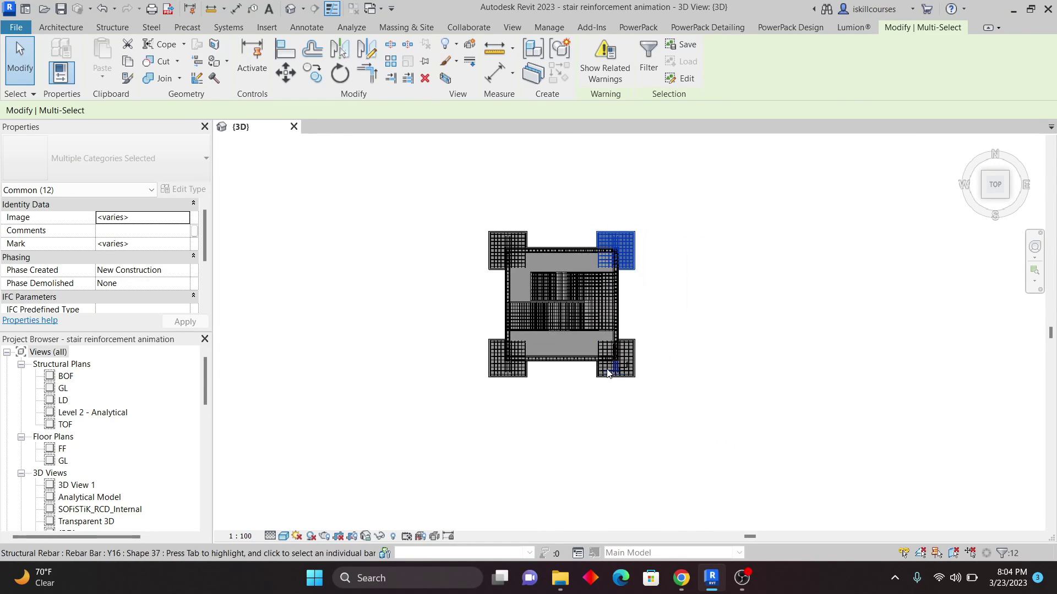
{"action": "scroll", "coordinate": [599, 359], "scroll_direction": "up", "scroll_amount": 3}
{"action": "scroll", "coordinate": [599, 359], "scroll_direction": "up", "scroll_amount": 2}
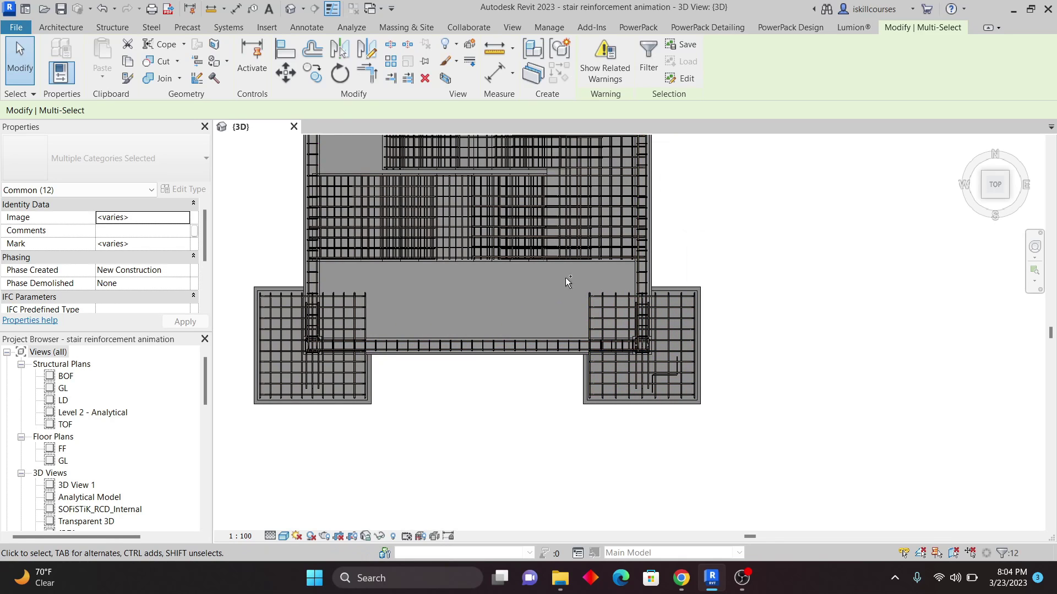
{"action": "left_click_drag", "start_coordinate": [554, 273], "coordinate": [754, 437]}
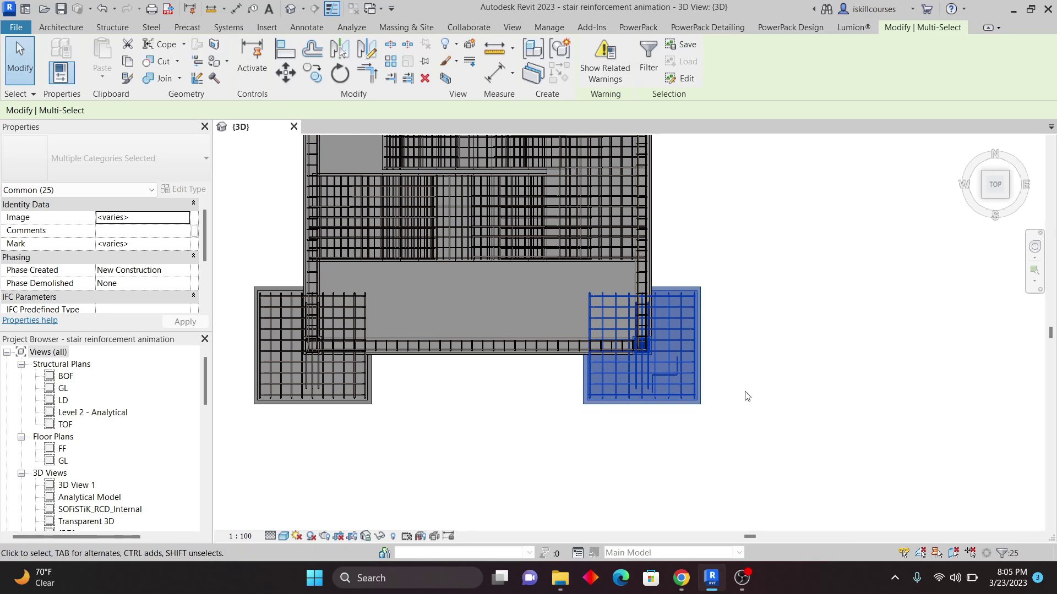
Add the top-left footing to the selection and orbit to check the 37 elements
{"action": "scroll", "coordinate": [747, 396], "scroll_direction": "down", "scroll_amount": 3}
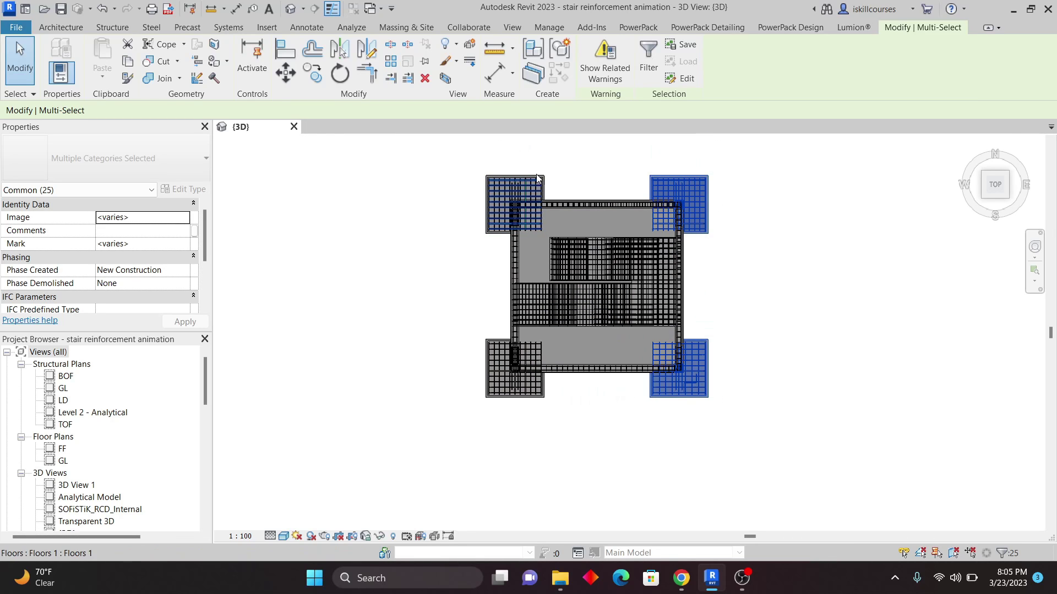
{"action": "scroll", "coordinate": [484, 165], "scroll_direction": "up", "scroll_amount": 2}
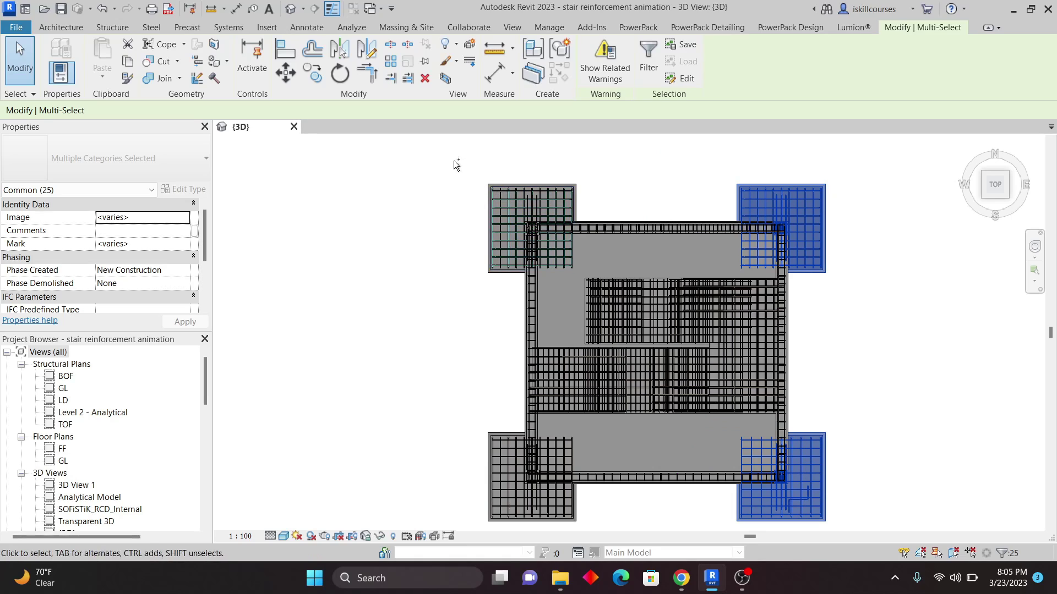
{"action": "left_click_drag", "start_coordinate": [436, 144], "coordinate": [517, 219]}
{"action": "left_click_drag", "start_coordinate": [573, 285], "coordinate": [581, 277]}
{"action": "middle_click_drag", "start_coordinate": [926, 399], "coordinate": [682, 229], "text": "shift"}
{"action": "scroll", "coordinate": [683, 229], "scroll_direction": "up", "scroll_amount": 4}
{"action": "scroll", "coordinate": [678, 278], "scroll_direction": "down", "scroll_amount": 2}
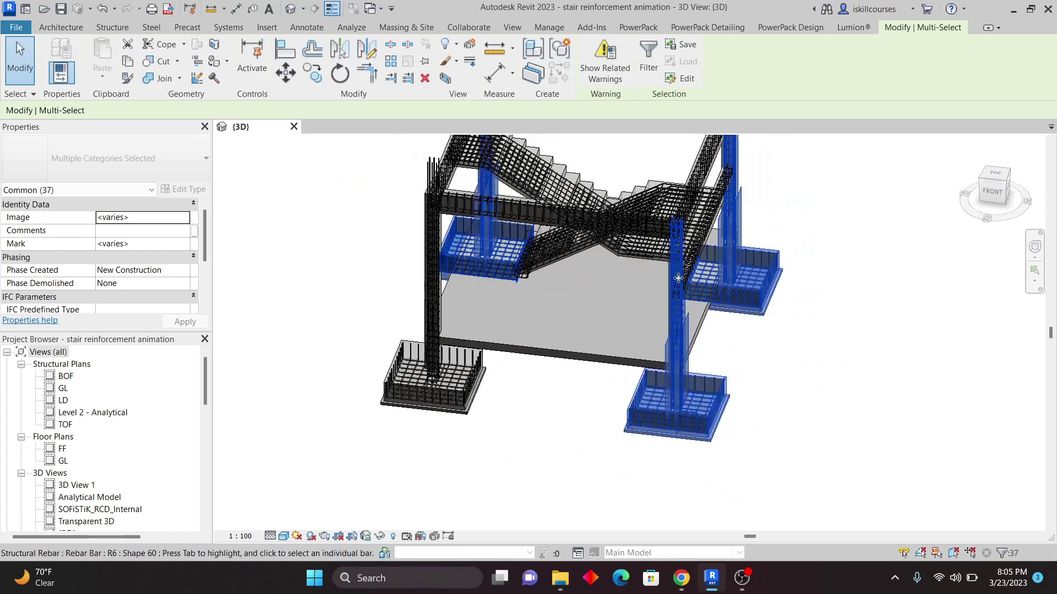
{"action": "scroll", "coordinate": [743, 223], "scroll_direction": "down", "scroll_amount": 2}
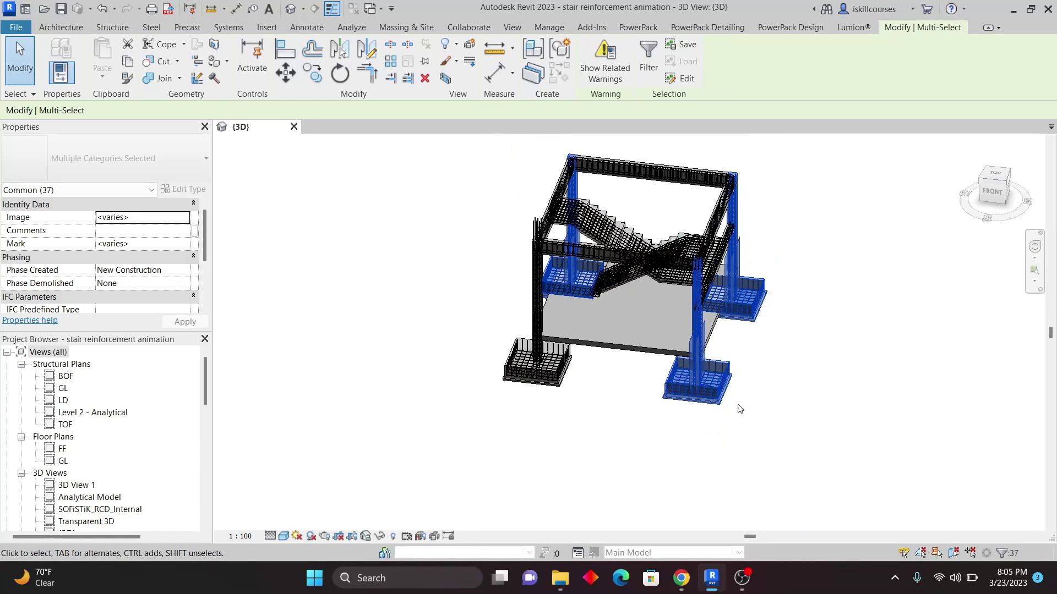
Filter the selection down to the 25 Structural Rebar sets only
{"action": "left_click", "coordinate": [648, 55]}
{"action": "left_click", "coordinate": [611, 221]}
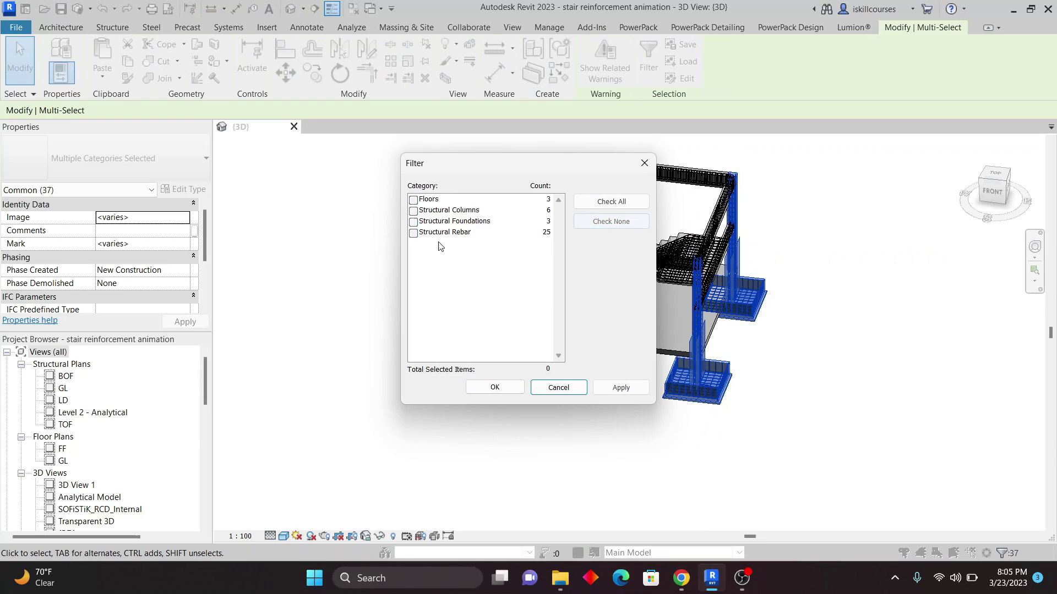
{"action": "left_click", "coordinate": [413, 232]}
{"action": "left_click", "coordinate": [609, 389]}
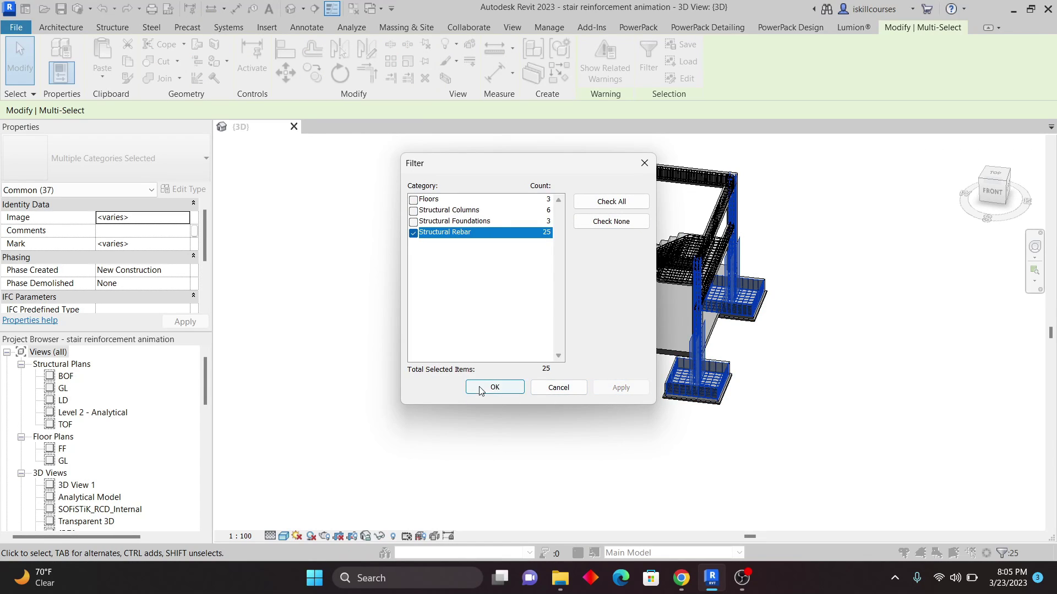
{"action": "left_click", "coordinate": [516, 387]}
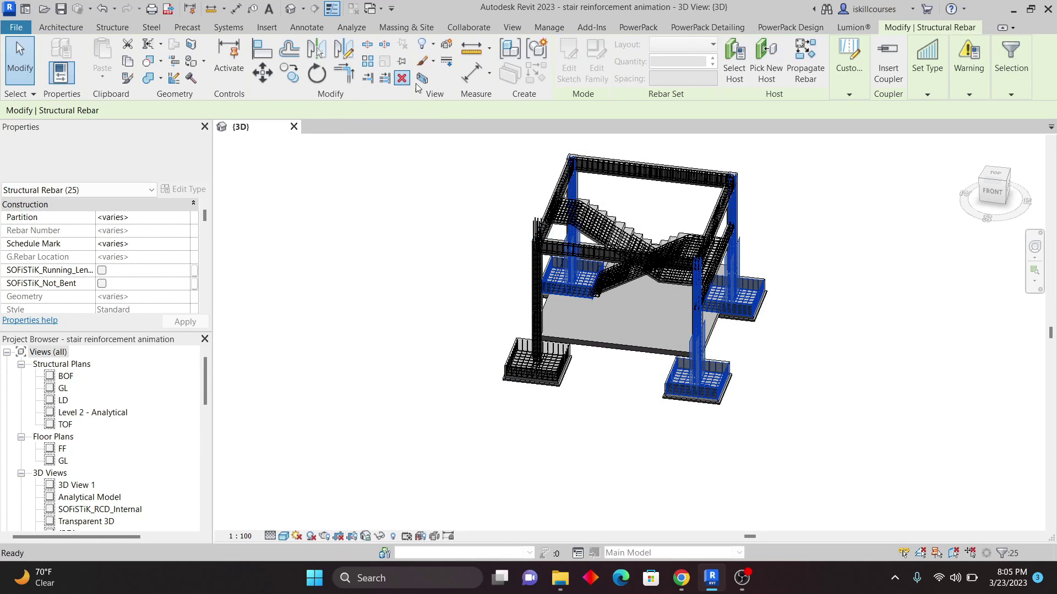
Delete the 25 rebar sets and dismiss the duplicate Mark warning
{"action": "left_click", "coordinate": [402, 78]}
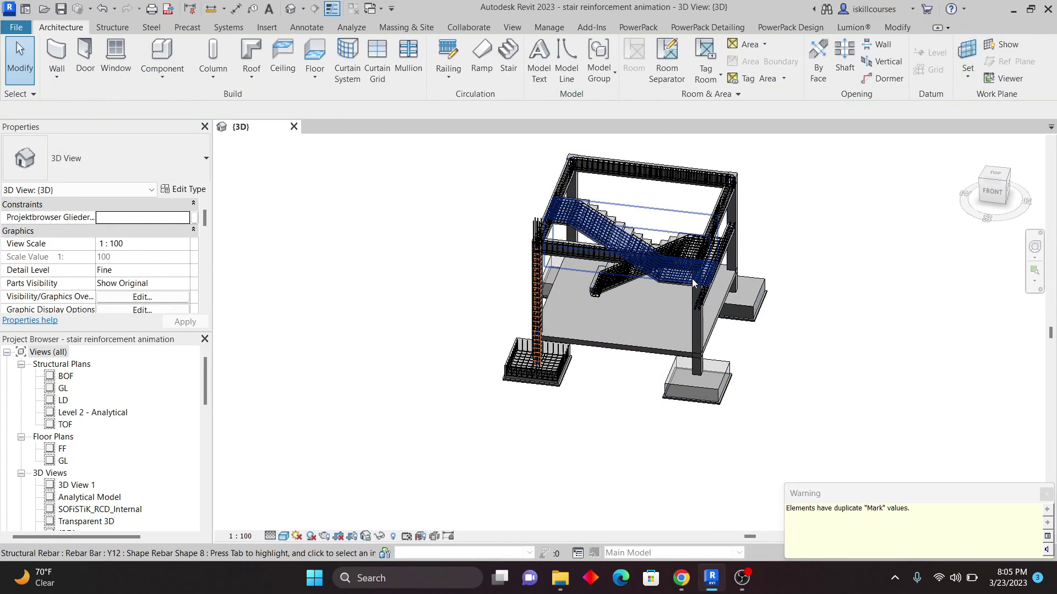
{"action": "left_click", "coordinate": [1047, 494]}
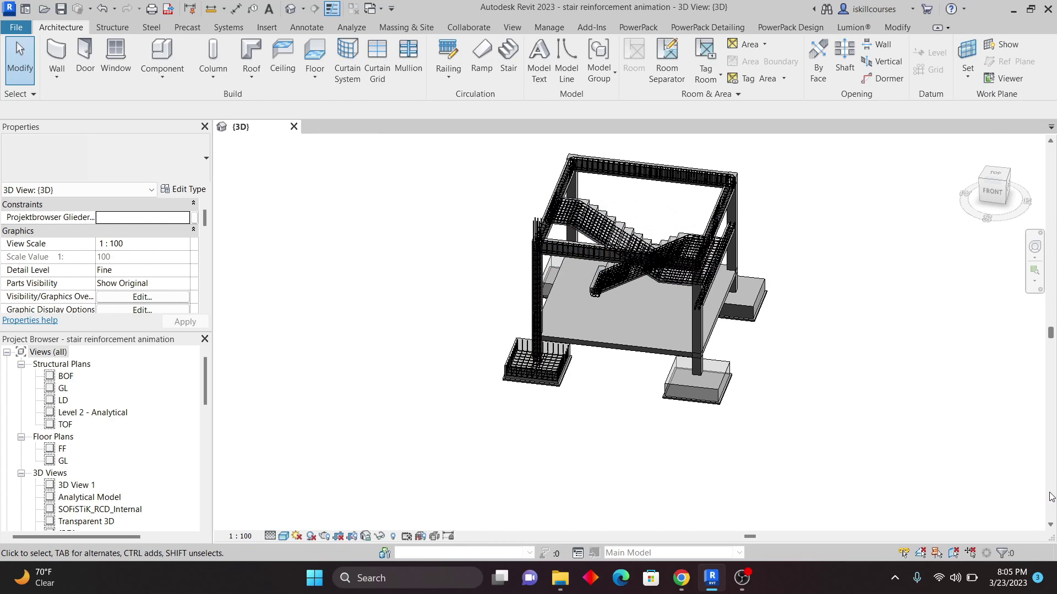
{"action": "middle_click_drag", "start_coordinate": [421, 372], "coordinate": [763, 327], "text": "shift"}
{"action": "scroll", "coordinate": [763, 327], "scroll_direction": "up", "scroll_amount": 5}
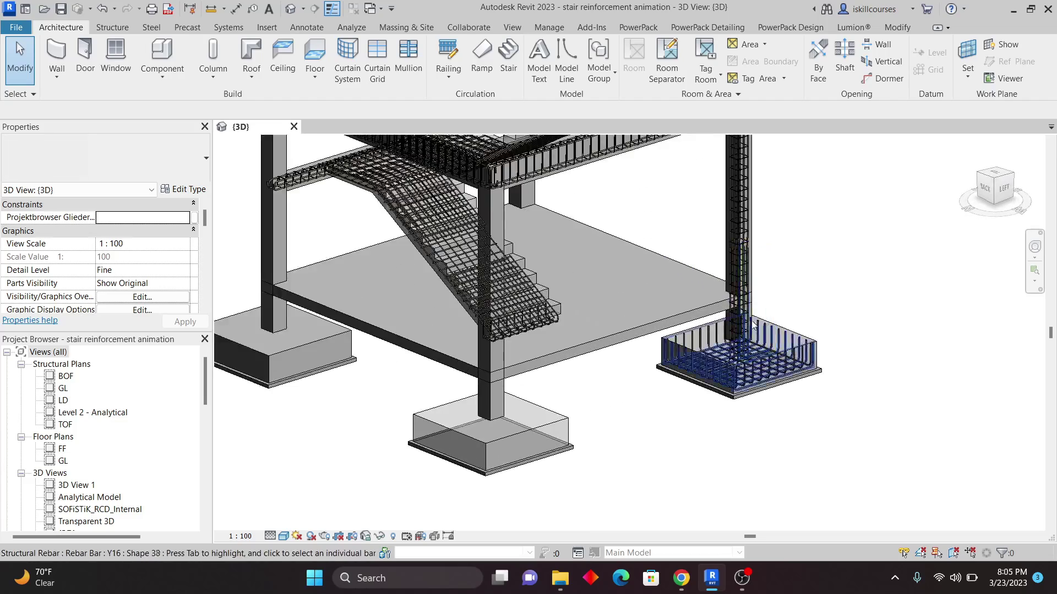
{"action": "scroll", "coordinate": [710, 368], "scroll_direction": "down", "scroll_amount": 4}
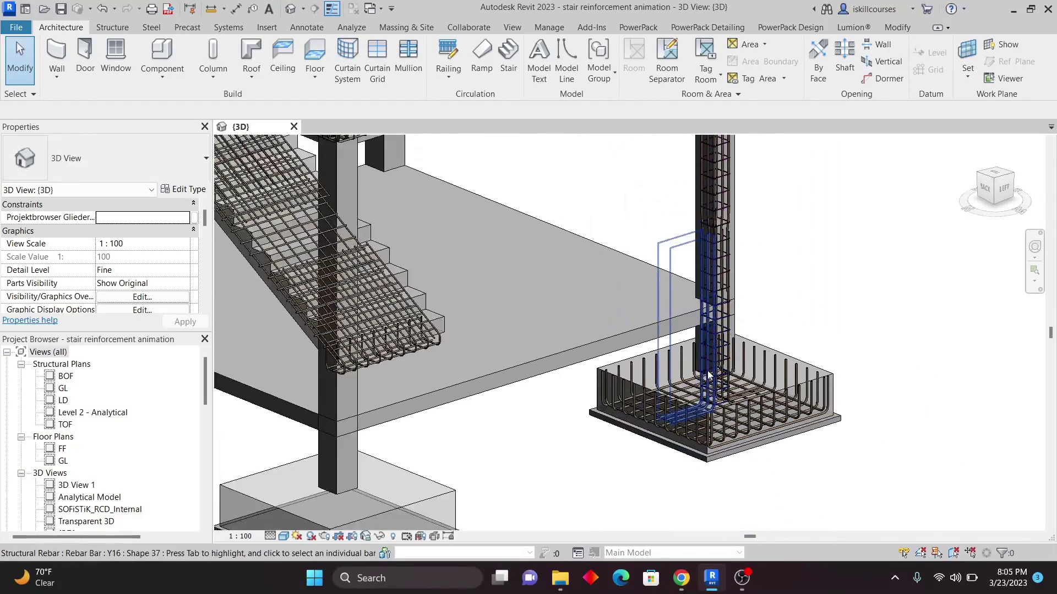
{"action": "scroll", "coordinate": [740, 331], "scroll_direction": "up", "scroll_amount": 6}
{"action": "scroll", "coordinate": [740, 330], "scroll_direction": "up", "scroll_amount": 1}
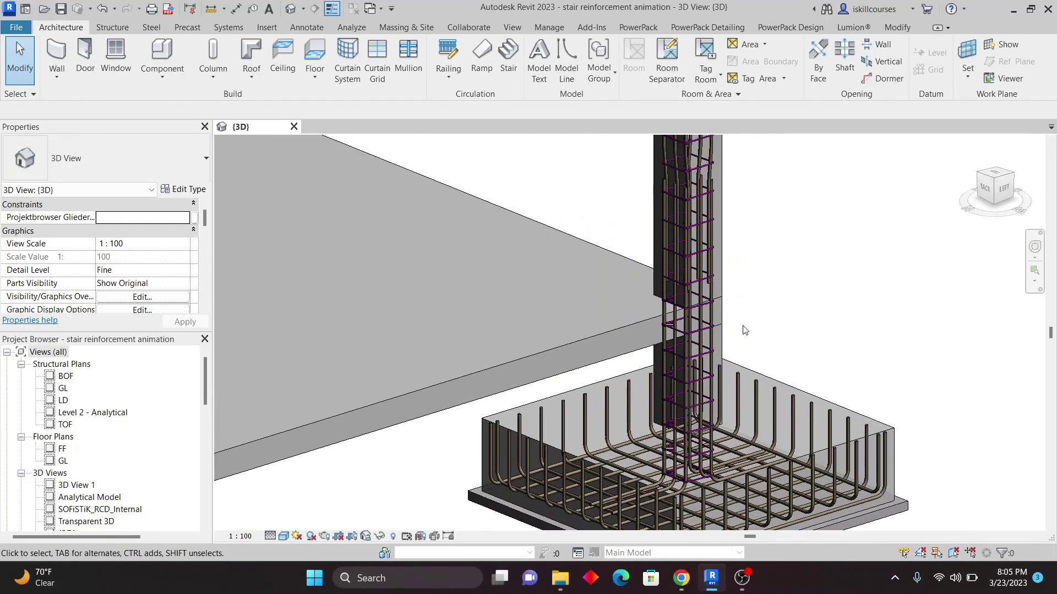
{"action": "scroll", "coordinate": [718, 327], "scroll_direction": "up", "scroll_amount": 3}
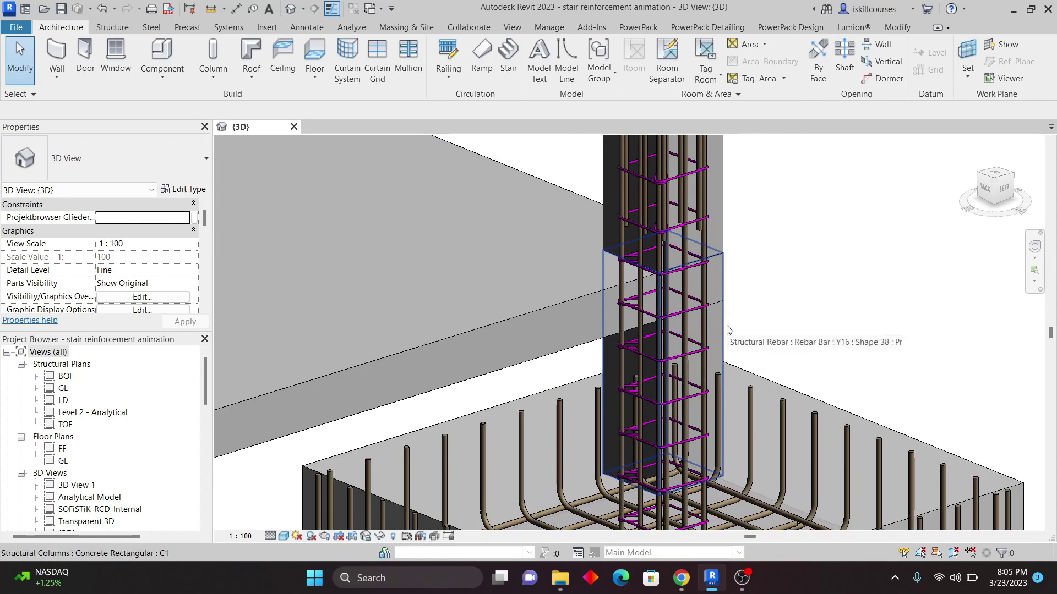
{"action": "left_click", "coordinate": [789, 317]}
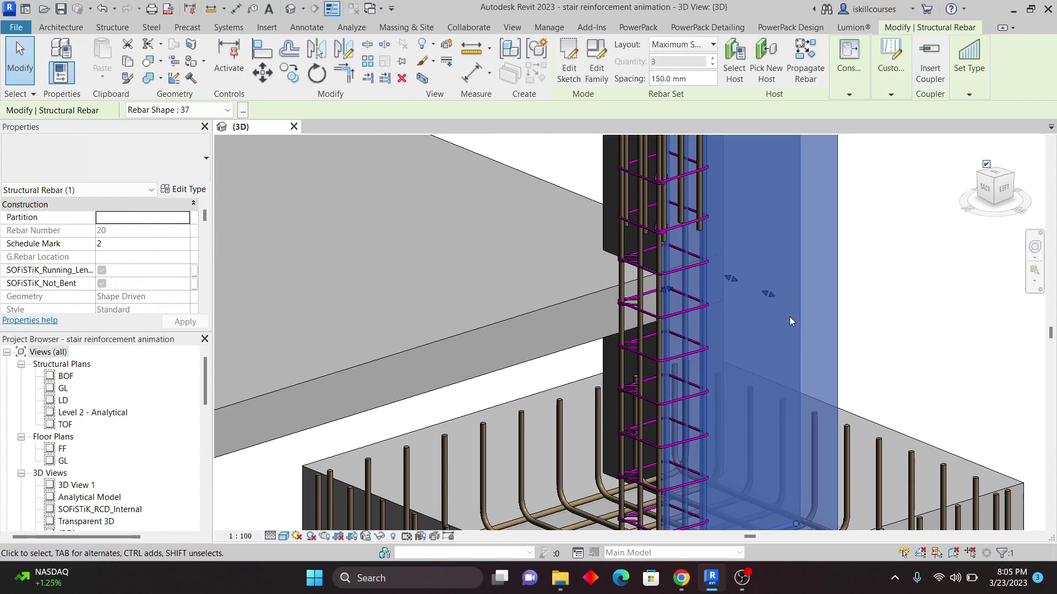
{"action": "left_click", "coordinate": [768, 66]}
{"action": "scroll", "coordinate": [724, 446], "scroll_direction": "down", "scroll_amount": 2}
{"action": "scroll", "coordinate": [724, 446], "scroll_direction": "down", "scroll_amount": 1}
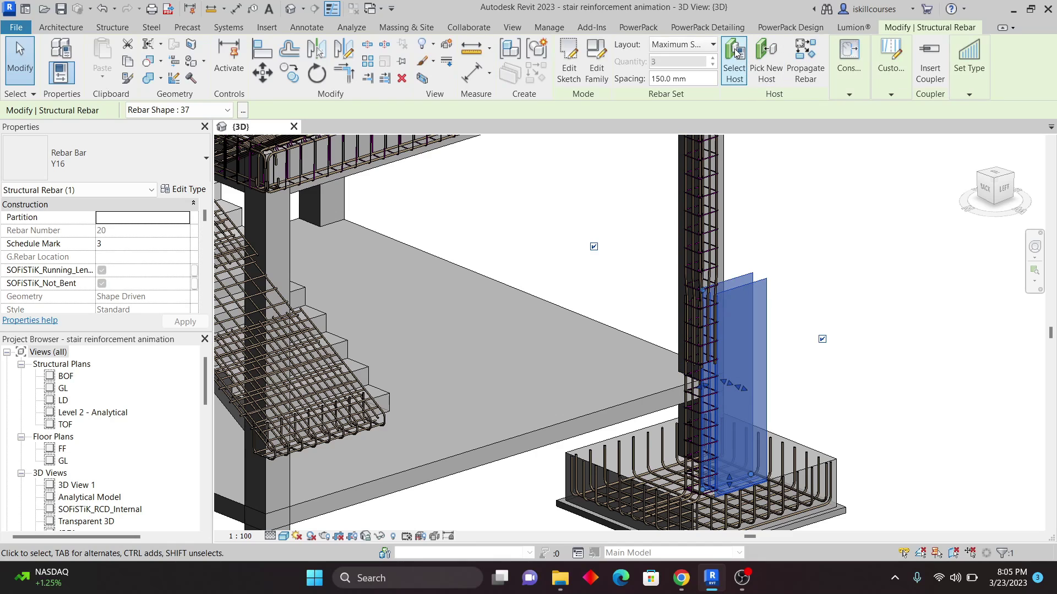
{"action": "left_click", "coordinate": [735, 53]}
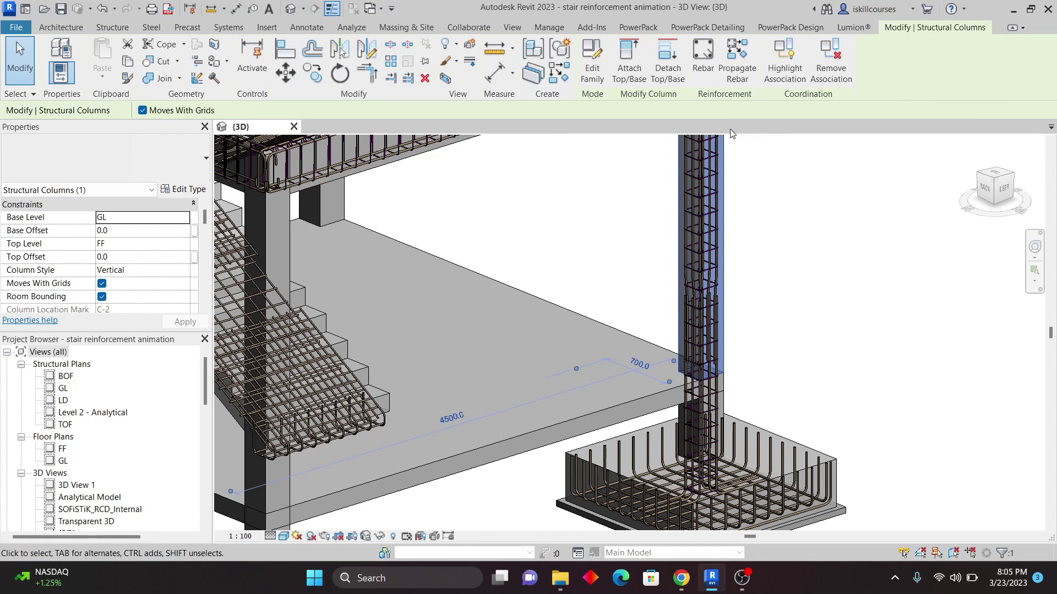
{"action": "key", "text": "Escape"}
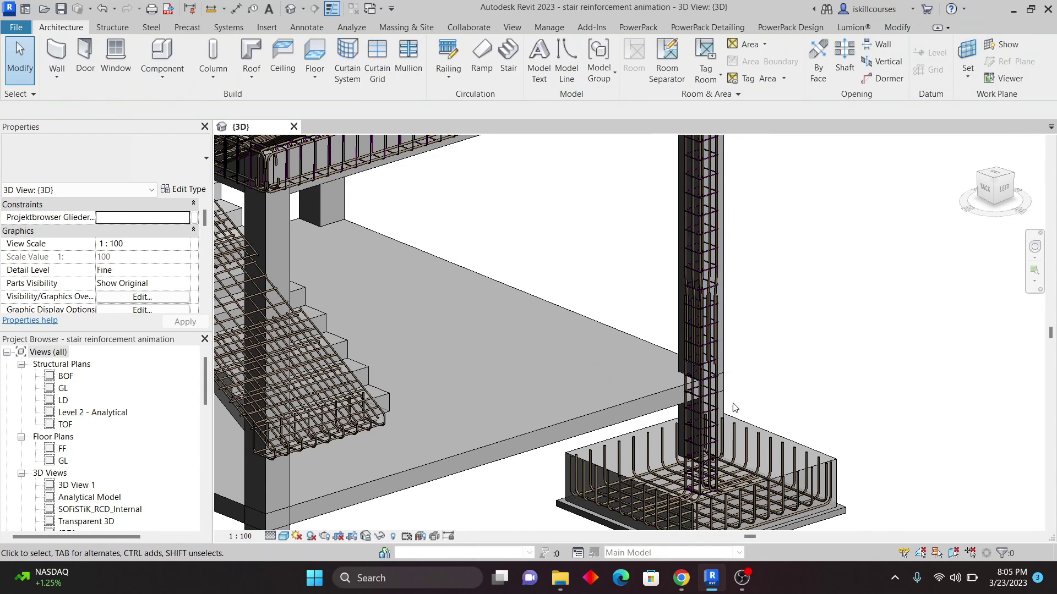
{"action": "scroll", "coordinate": [734, 406], "scroll_direction": "up", "scroll_amount": 3}
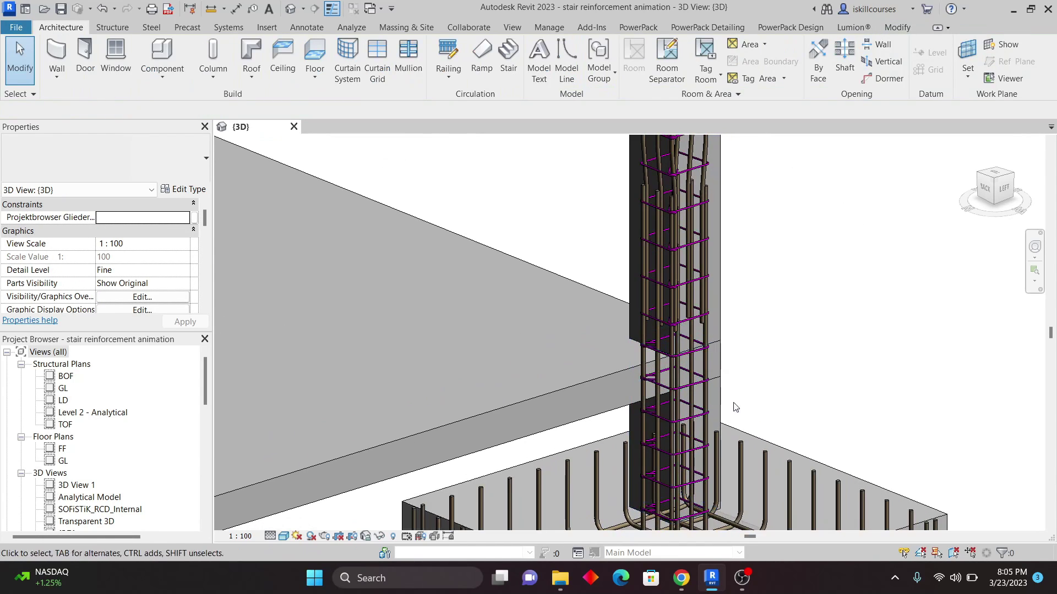
{"action": "left_click", "coordinate": [642, 424]}
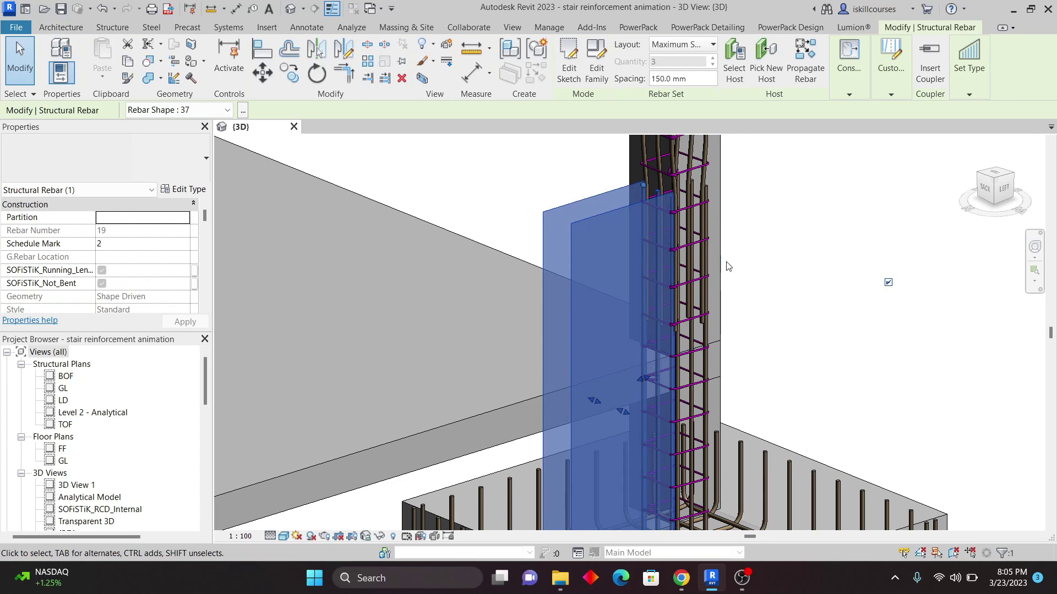
{"action": "left_click", "coordinate": [735, 60]}
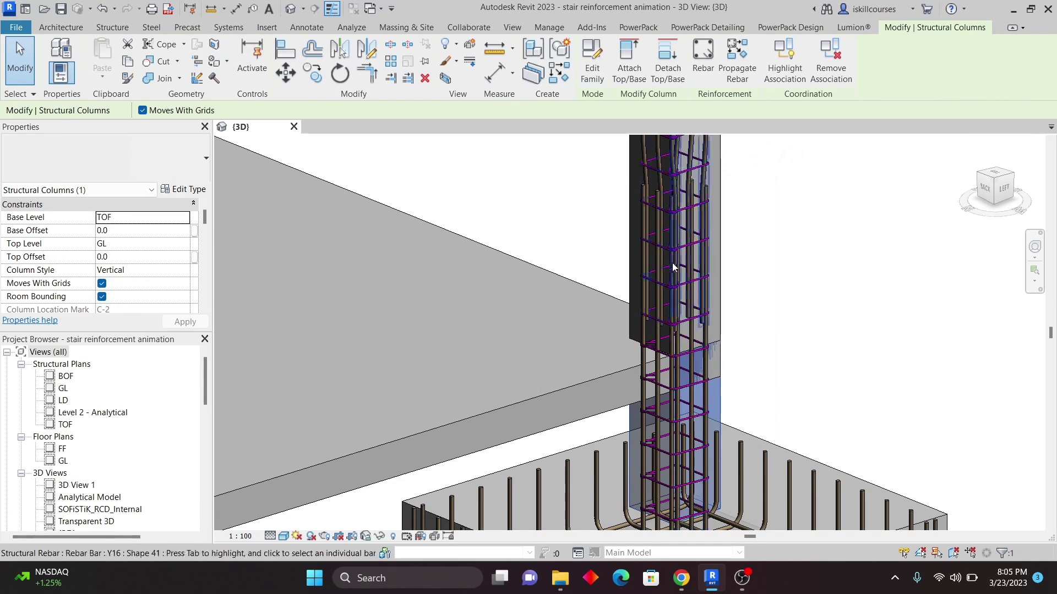
{"action": "scroll", "coordinate": [682, 330], "scroll_direction": "down", "scroll_amount": 3}
{"action": "left_click", "coordinate": [746, 326]}
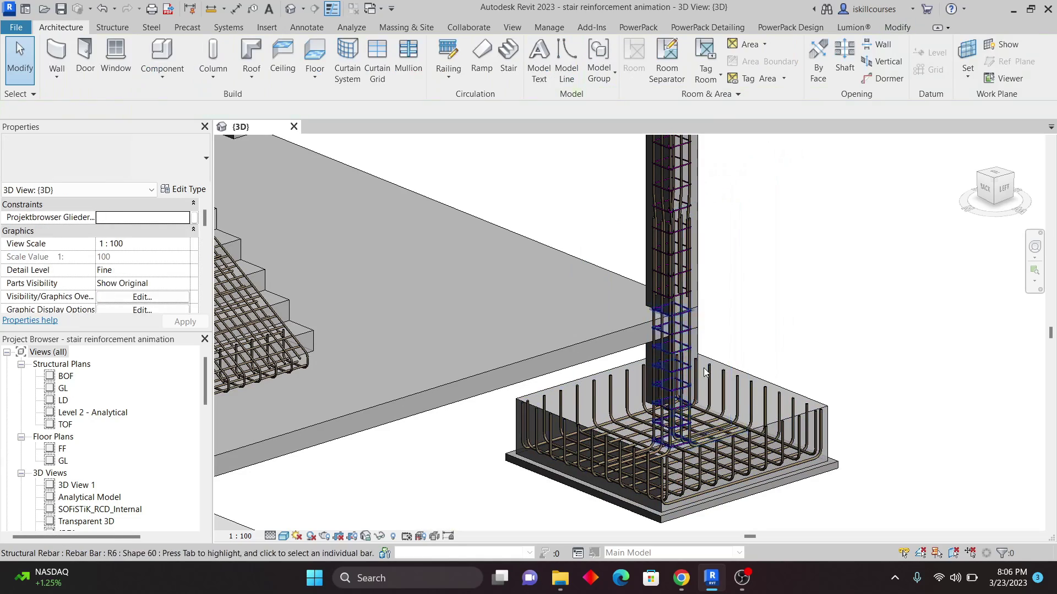
{"action": "scroll", "coordinate": [743, 358], "scroll_direction": "down", "scroll_amount": 1}
{"action": "scroll", "coordinate": [749, 352], "scroll_direction": "down", "scroll_amount": 5}
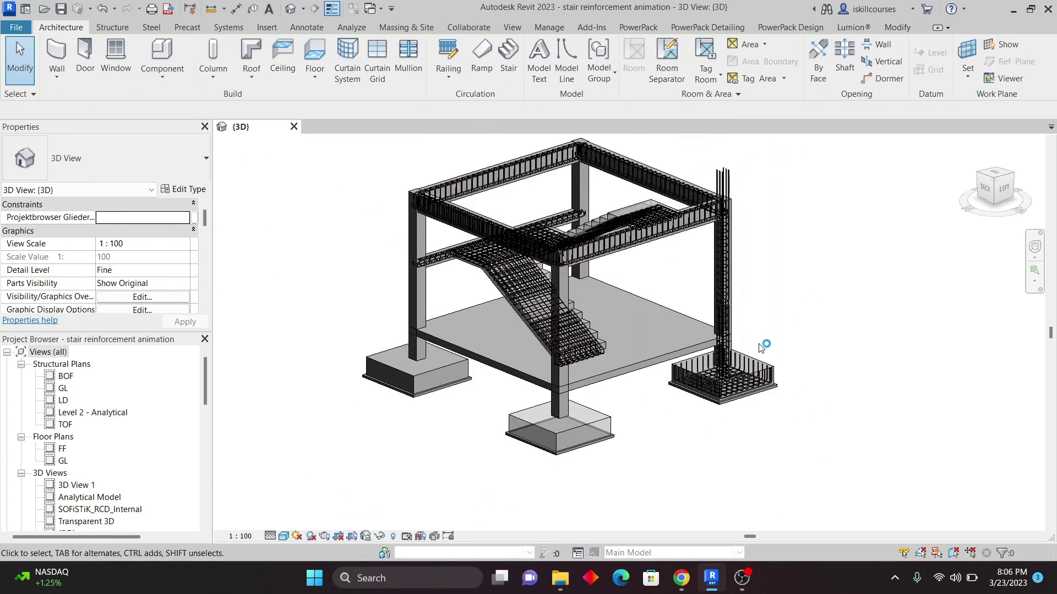
{"action": "scroll", "coordinate": [765, 355], "scroll_direction": "up", "scroll_amount": 5}
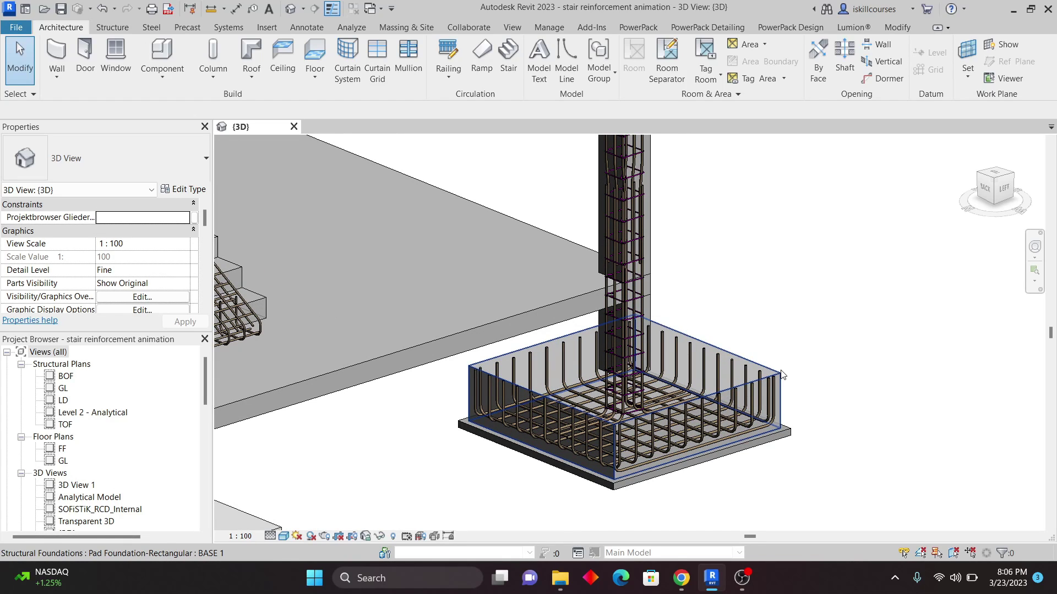
Propagate the corner footing's rebar to the centre, left and right footings
{"action": "left_click", "coordinate": [782, 375]}
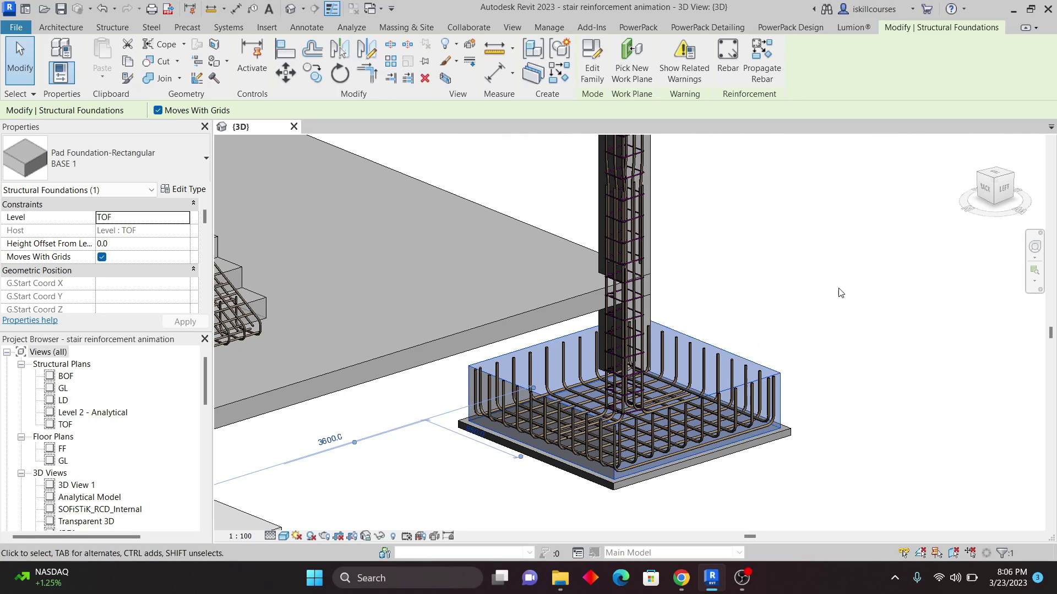
{"action": "left_click", "coordinate": [761, 60]}
{"action": "scroll", "coordinate": [815, 304], "scroll_direction": "down", "scroll_amount": 3}
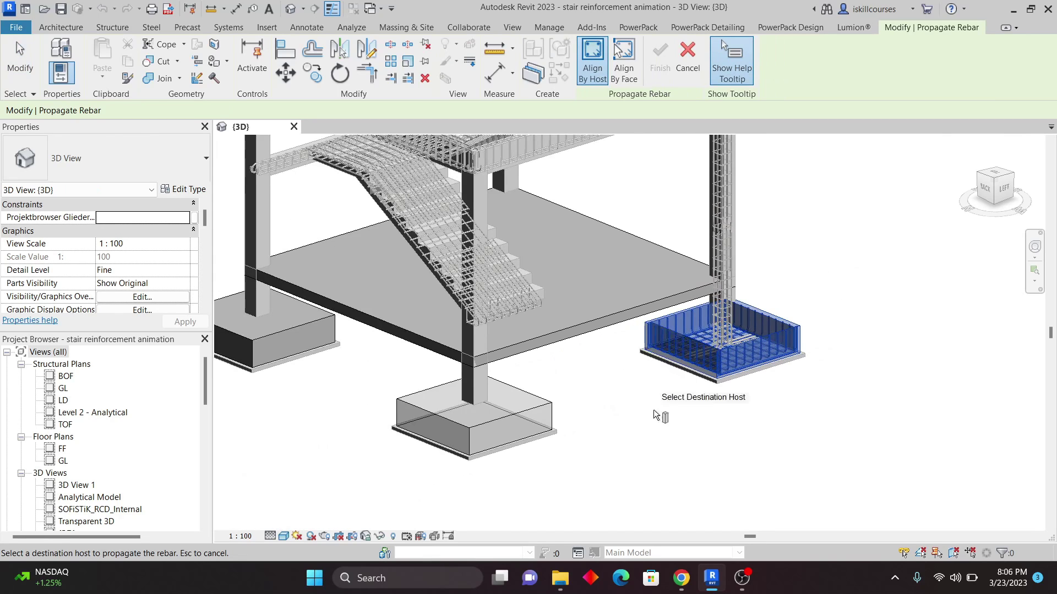
{"action": "left_click", "coordinate": [548, 415]}
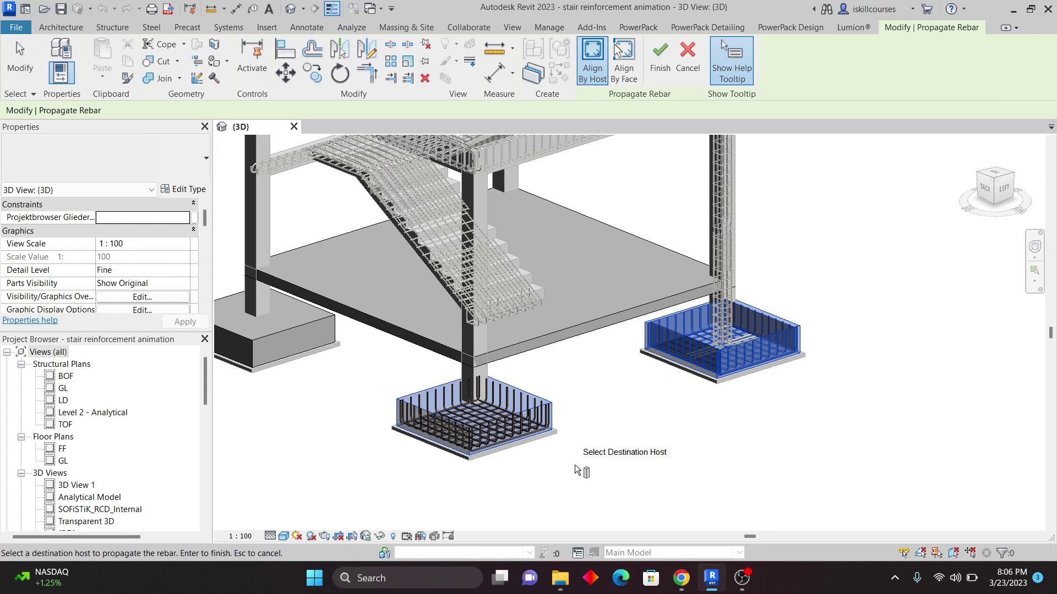
{"action": "left_click", "coordinate": [314, 326]}
{"action": "scroll", "coordinate": [479, 385], "scroll_direction": "down", "scroll_amount": 3}
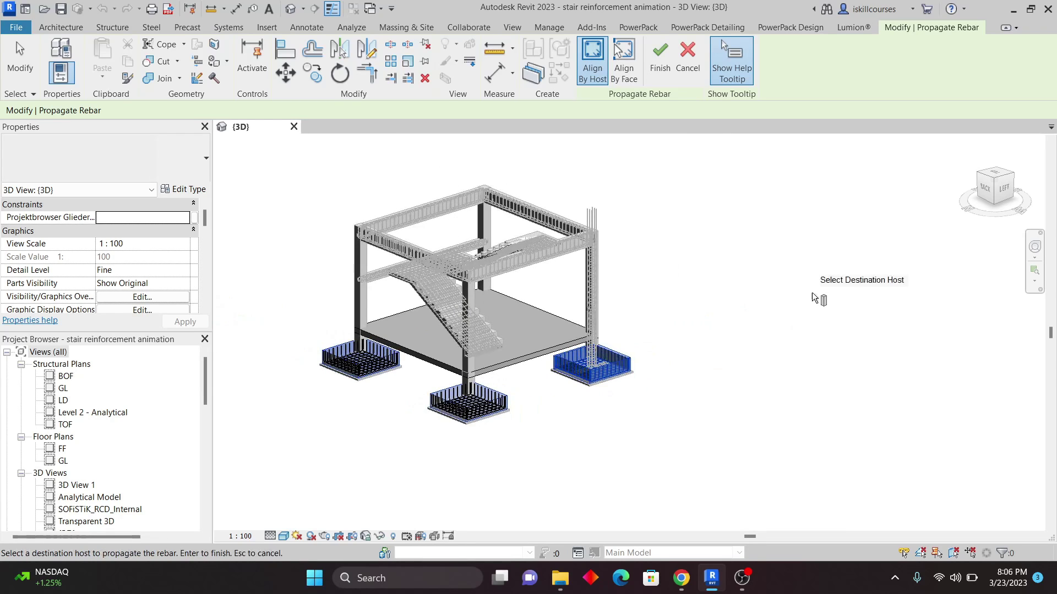
{"action": "middle_click_drag", "start_coordinate": [818, 305], "coordinate": [677, 339], "text": "shift"}
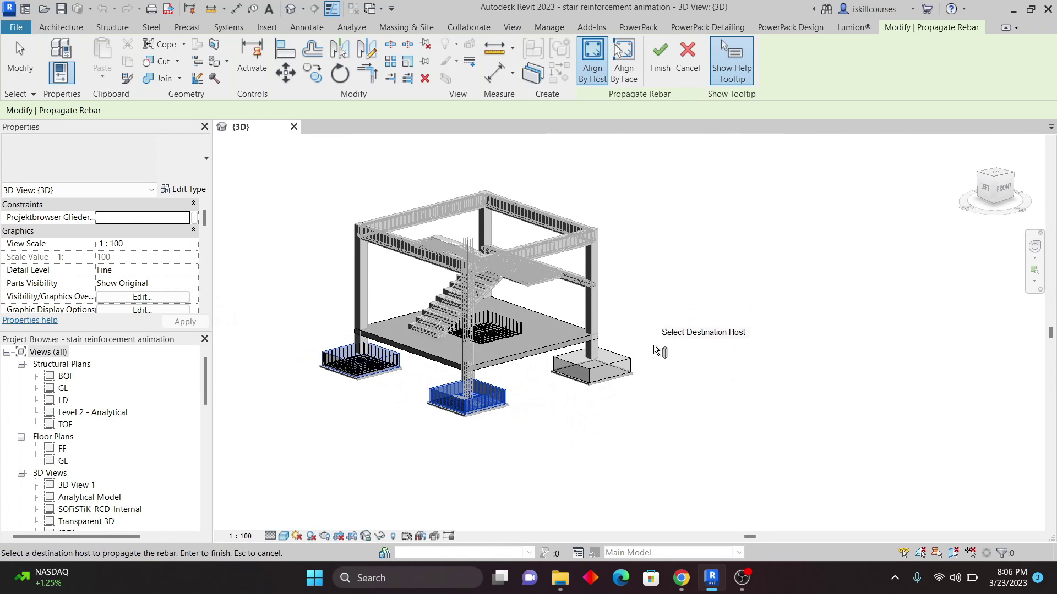
{"action": "left_click", "coordinate": [631, 363]}
{"action": "scroll", "coordinate": [386, 393], "scroll_direction": "up", "scroll_amount": 3}
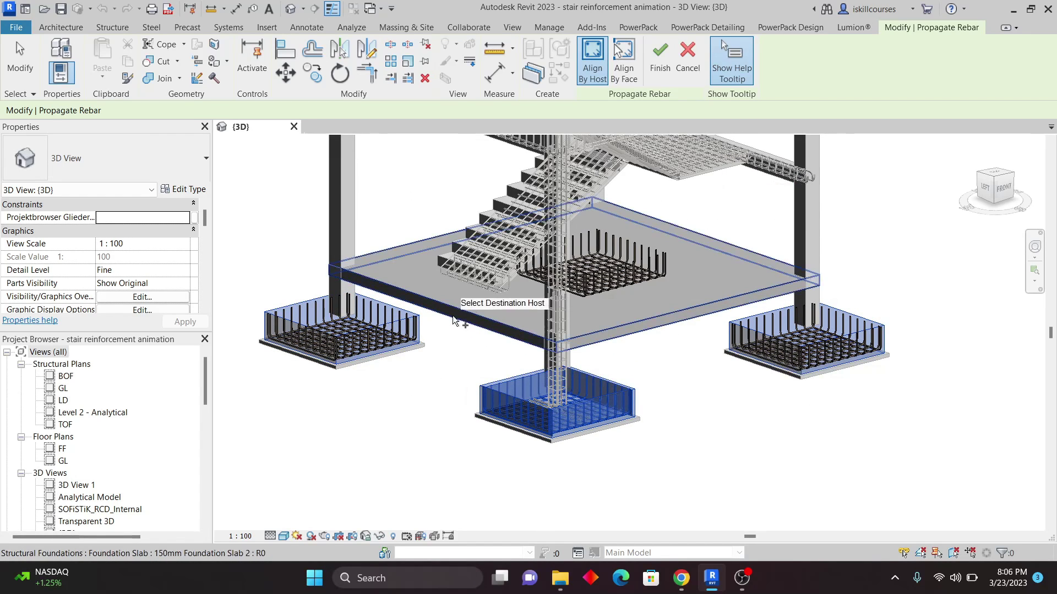
{"action": "scroll", "coordinate": [457, 318], "scroll_direction": "down", "scroll_amount": 2}
Finish propagation and orbit around to inspect the reinforced footings, stair and slab
{"action": "left_click", "coordinate": [658, 51]}
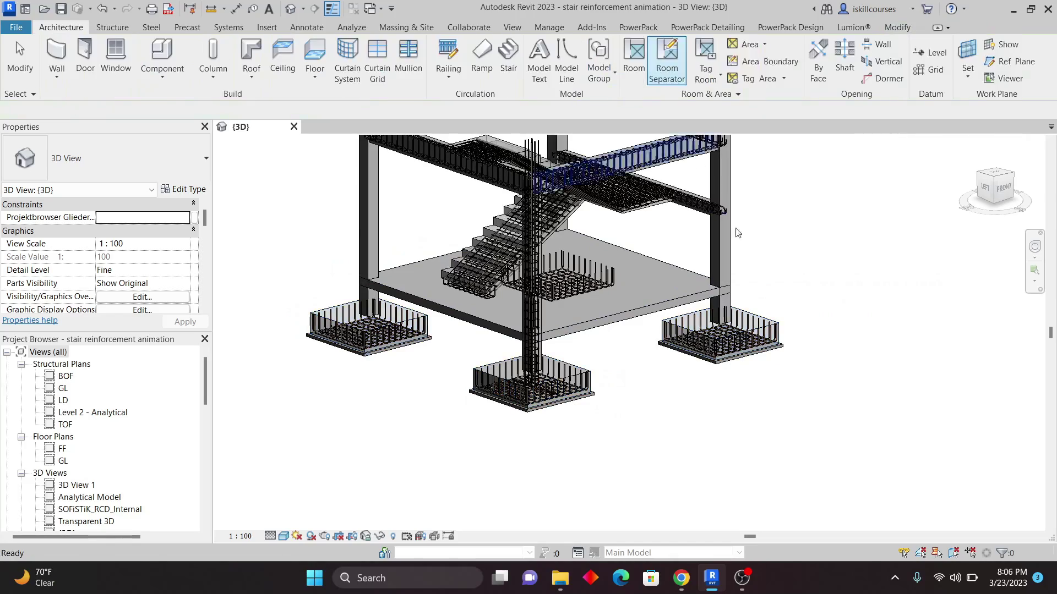
{"action": "middle_click_drag", "start_coordinate": [313, 471], "coordinate": [449, 444], "text": "shift"}
{"action": "scroll", "coordinate": [473, 437], "scroll_direction": "up", "scroll_amount": 5}
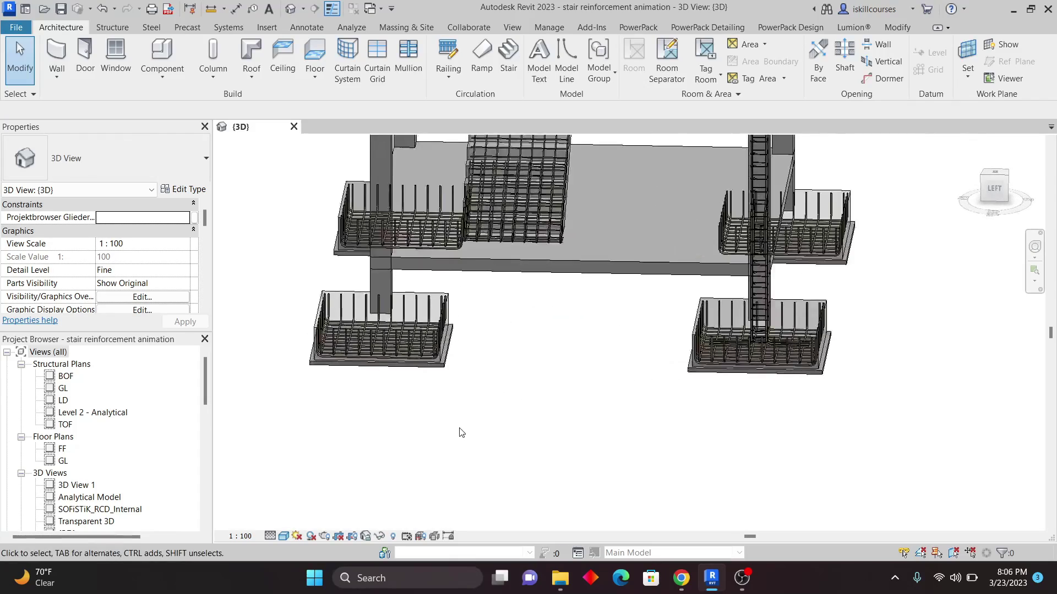
{"action": "scroll", "coordinate": [351, 328], "scroll_direction": "down", "scroll_amount": 5}
{"action": "middle_click_drag", "start_coordinate": [352, 319], "coordinate": [383, 242], "text": "shift"}
{"action": "scroll", "coordinate": [383, 242], "scroll_direction": "down", "scroll_amount": 3}
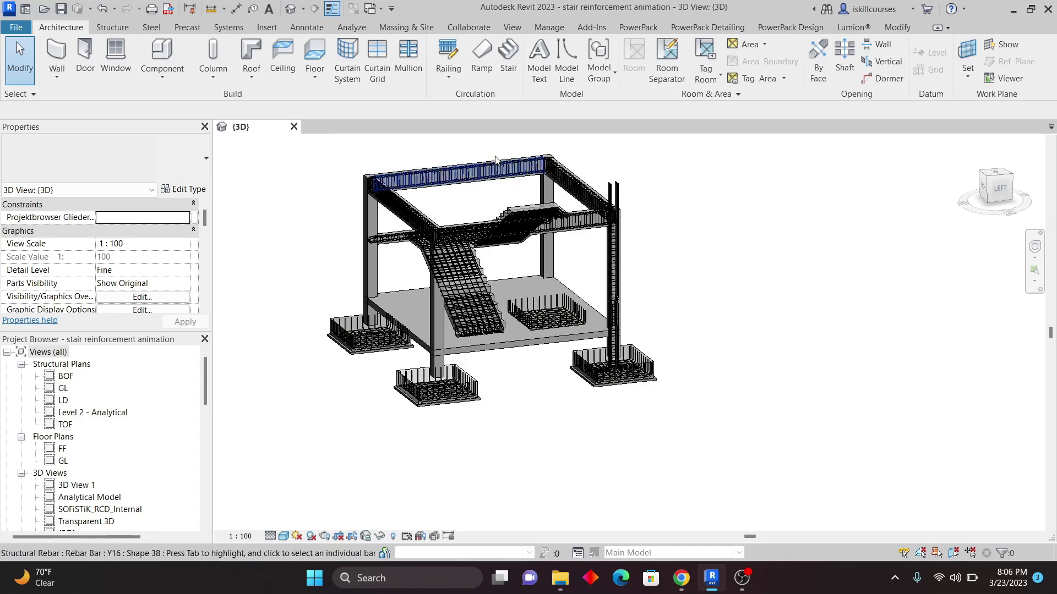
{"action": "scroll", "coordinate": [438, 326], "scroll_direction": "up", "scroll_amount": 2}
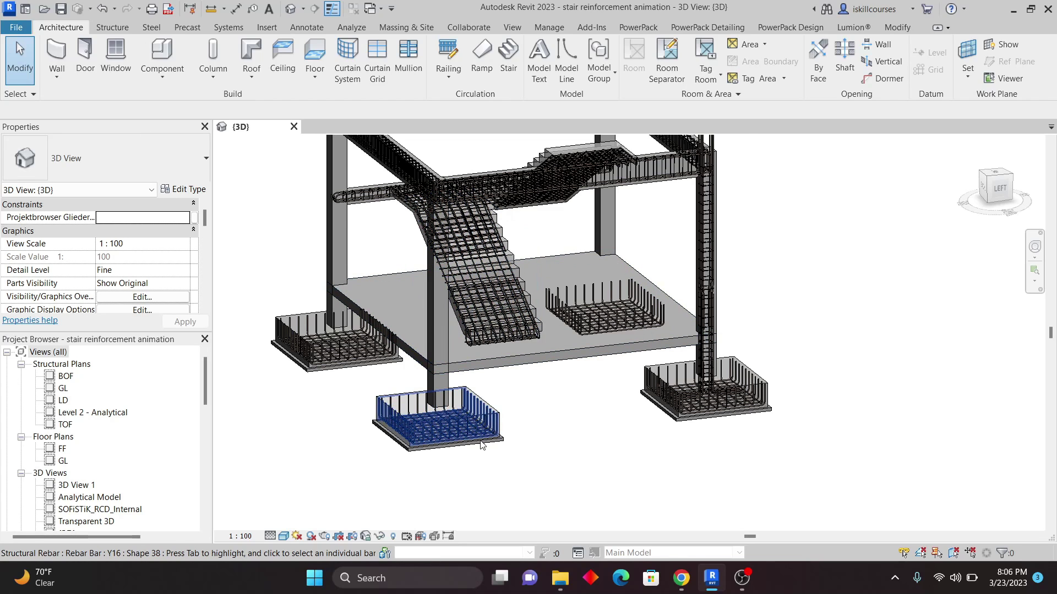
{"action": "scroll", "coordinate": [460, 417], "scroll_direction": "up", "scroll_amount": 4}
Duplicate the front footing's type as BASE 61 with a 1000.0 Pad Width
{"action": "left_click", "coordinate": [462, 297]}
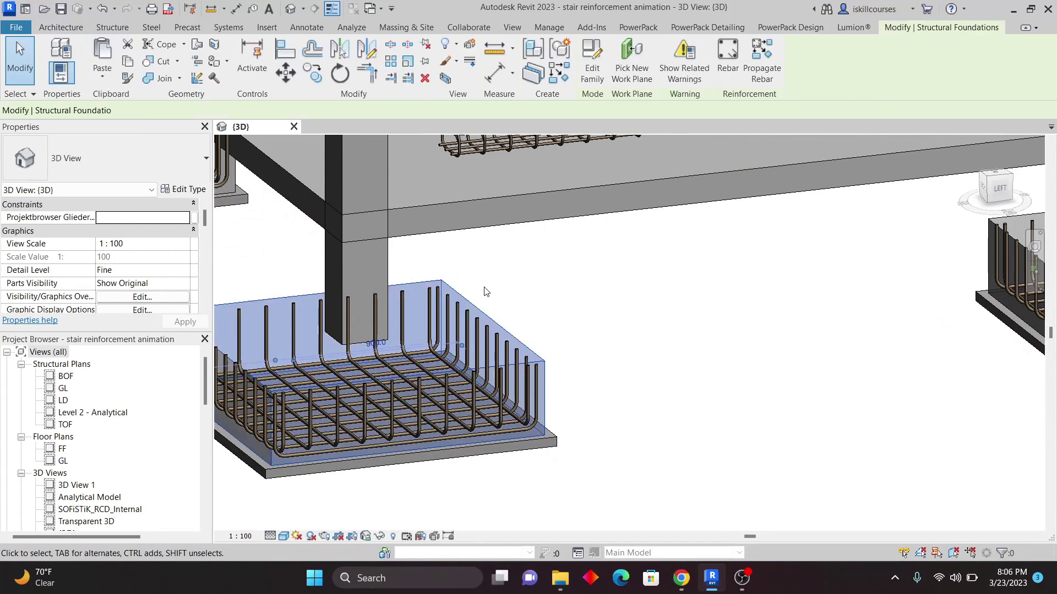
{"action": "left_click", "coordinate": [180, 189]}
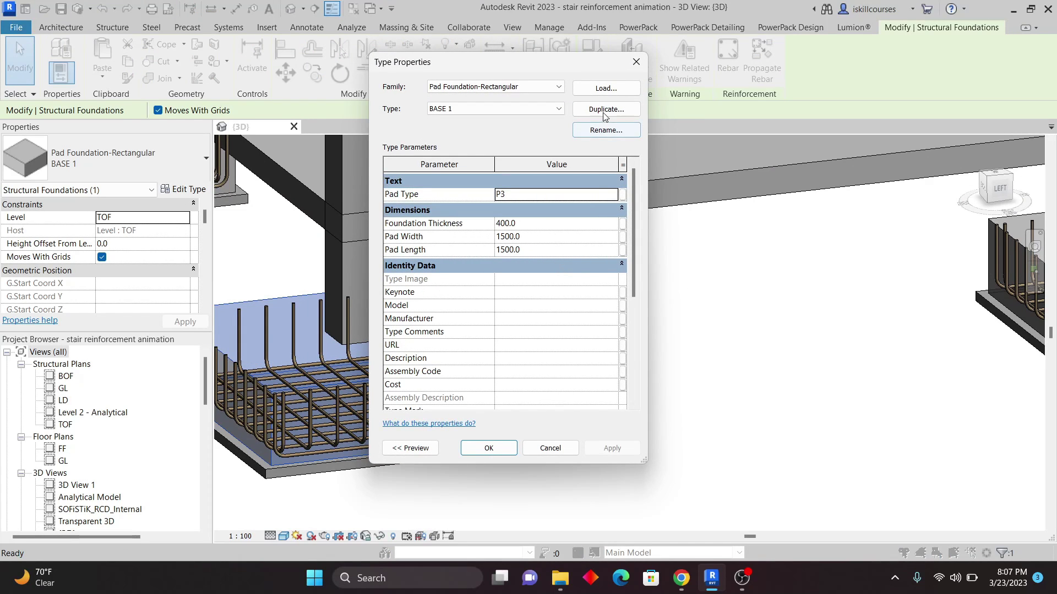
{"action": "left_click", "coordinate": [604, 109]}
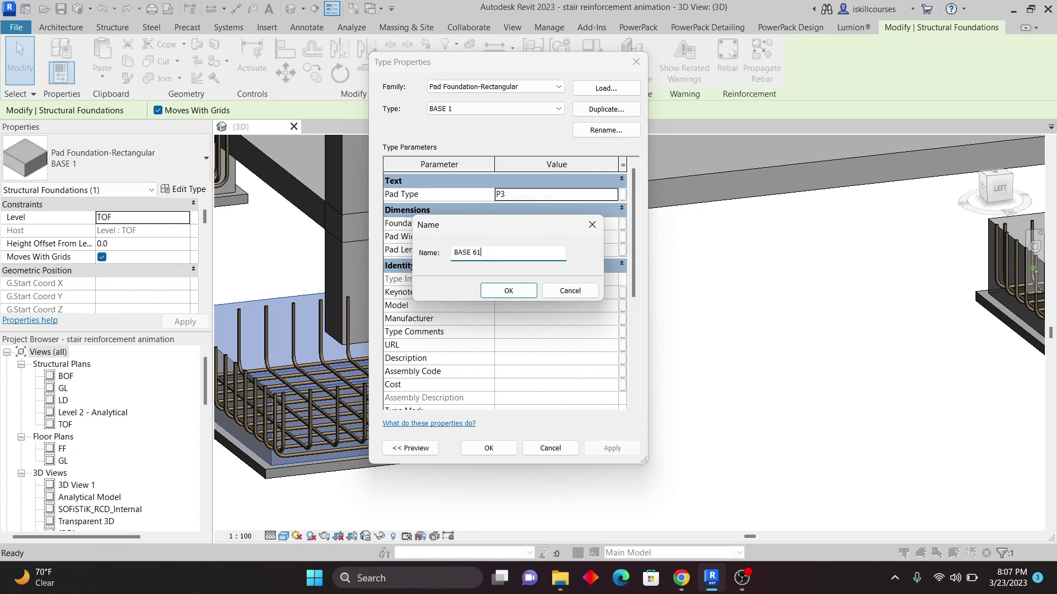
{"action": "left_click", "coordinate": [505, 292]}
{"action": "left_click", "coordinate": [534, 236]}
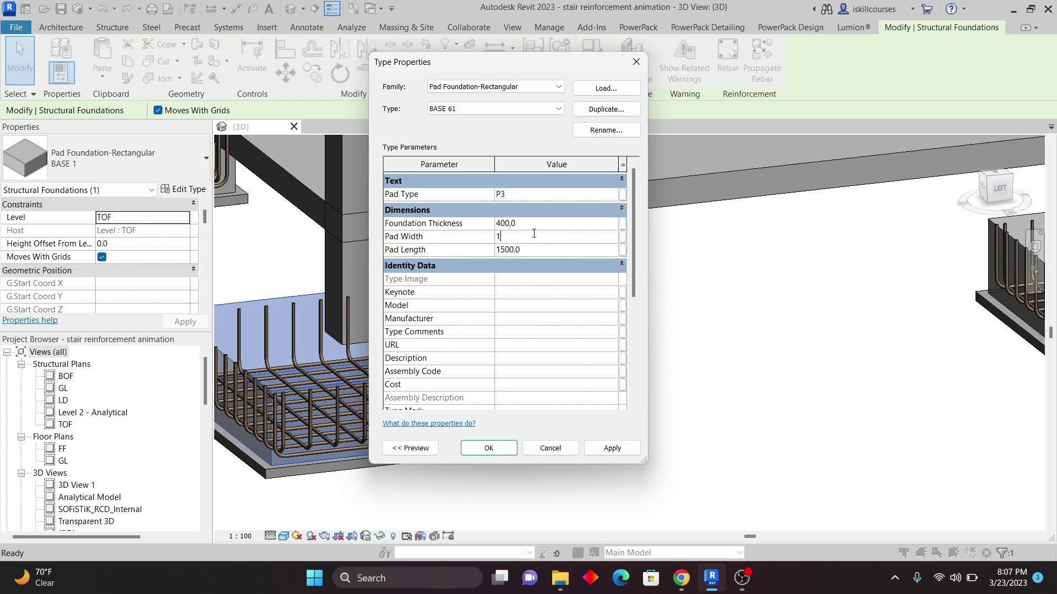
{"action": "left_click", "coordinate": [606, 449]}
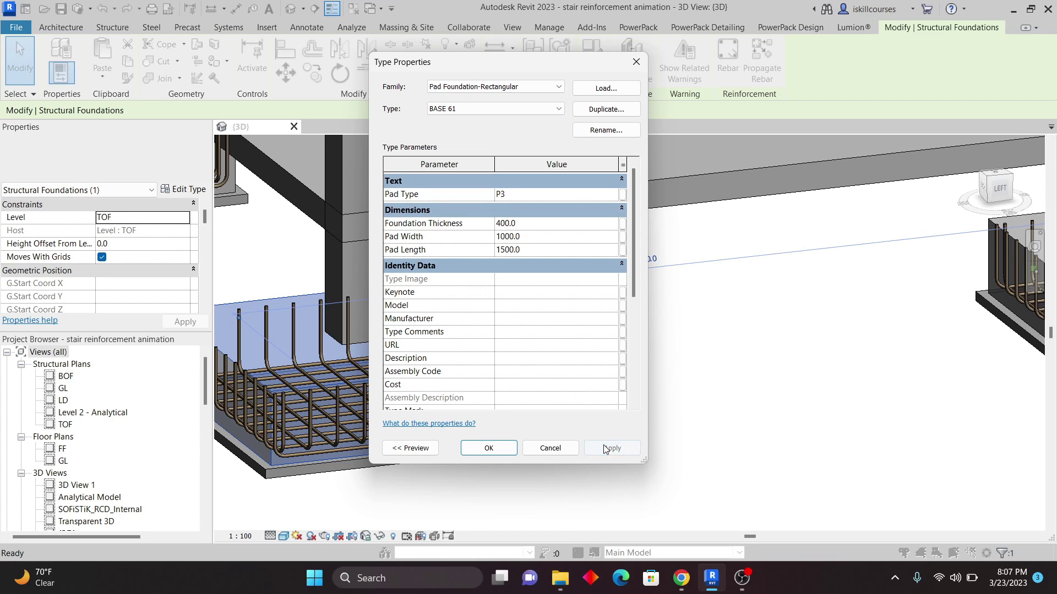
{"action": "left_click", "coordinate": [489, 448]}
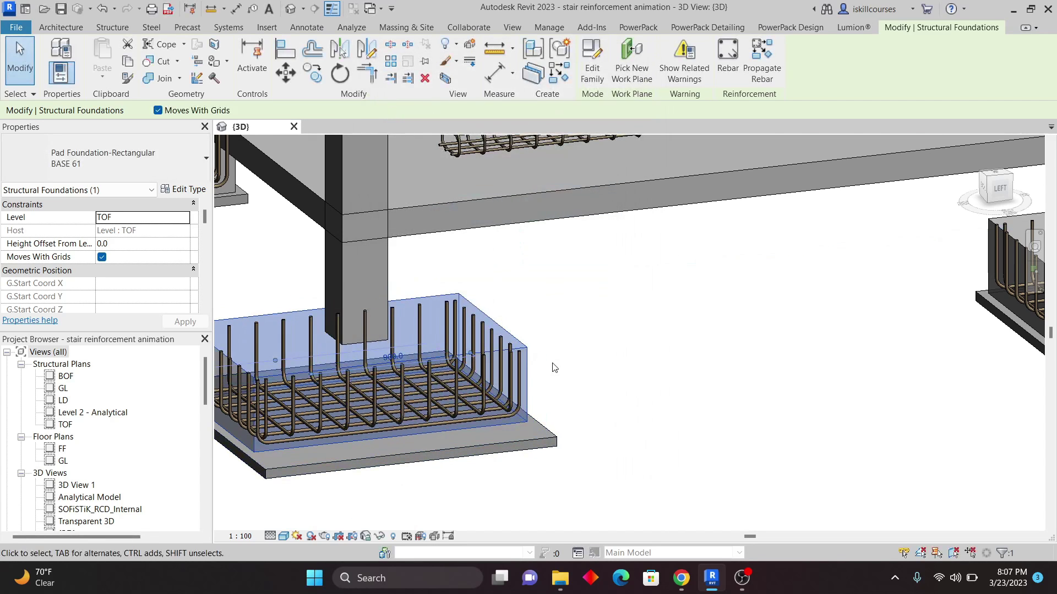
{"action": "scroll", "coordinate": [529, 396], "scroll_direction": "down", "scroll_amount": 4}
{"action": "key", "text": "Escape"}
{"action": "scroll", "coordinate": [530, 361], "scroll_direction": "up", "scroll_amount": 5}
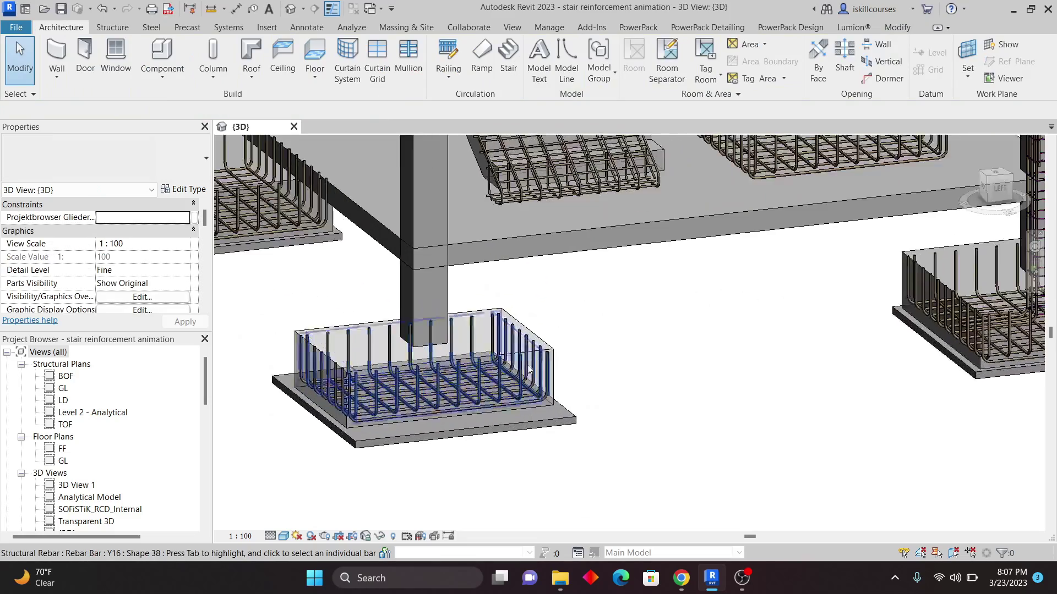
{"action": "scroll", "coordinate": [530, 362], "scroll_direction": "down", "scroll_amount": 2}
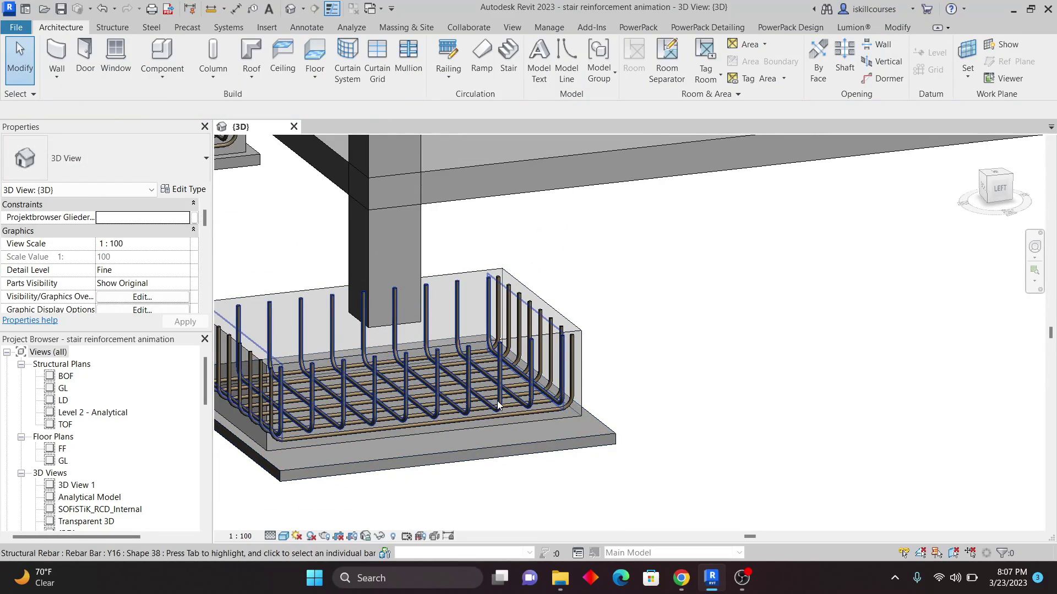
{"action": "scroll", "coordinate": [542, 355], "scroll_direction": "down", "scroll_amount": 2}
{"action": "middle_click_drag", "start_coordinate": [541, 355], "coordinate": [751, 363], "text": "shift"}
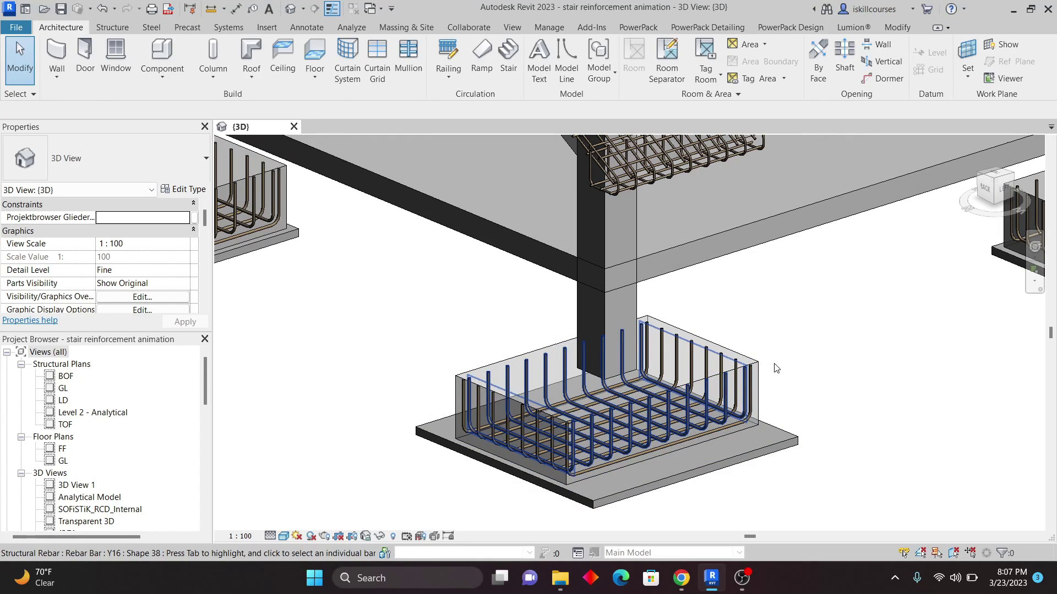
{"action": "left_click", "coordinate": [753, 365]}
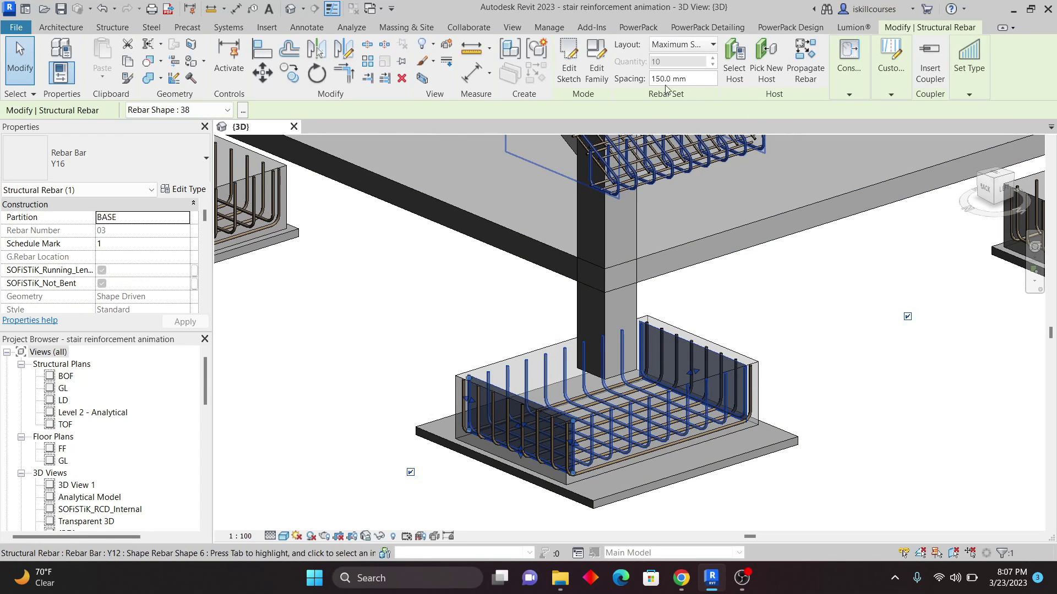
{"action": "scroll", "coordinate": [424, 365], "scroll_direction": "down", "scroll_amount": 2}
{"action": "key", "text": "Escape"}
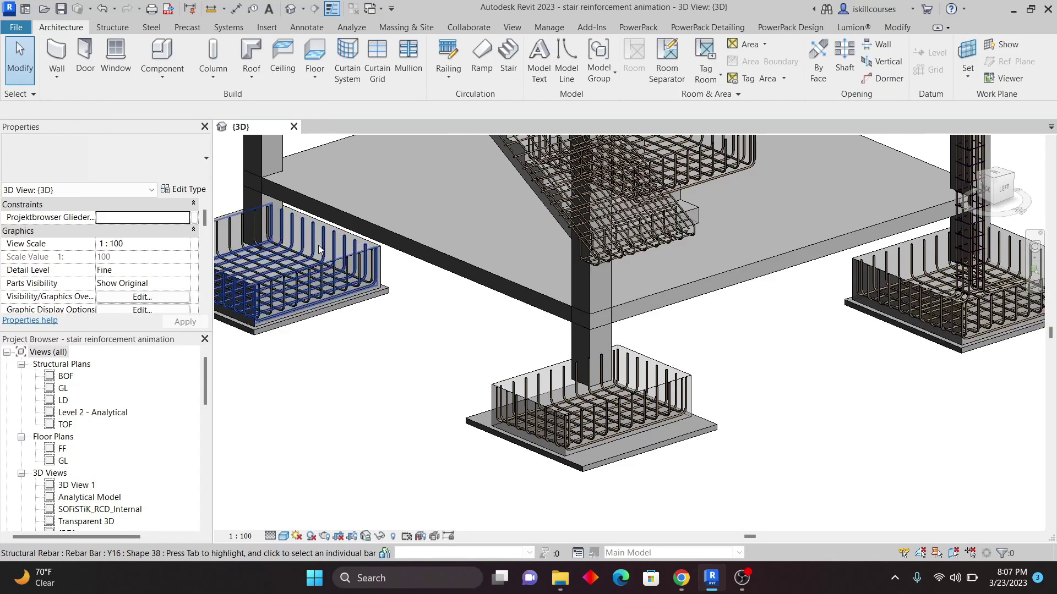
{"action": "left_click", "coordinate": [322, 245]}
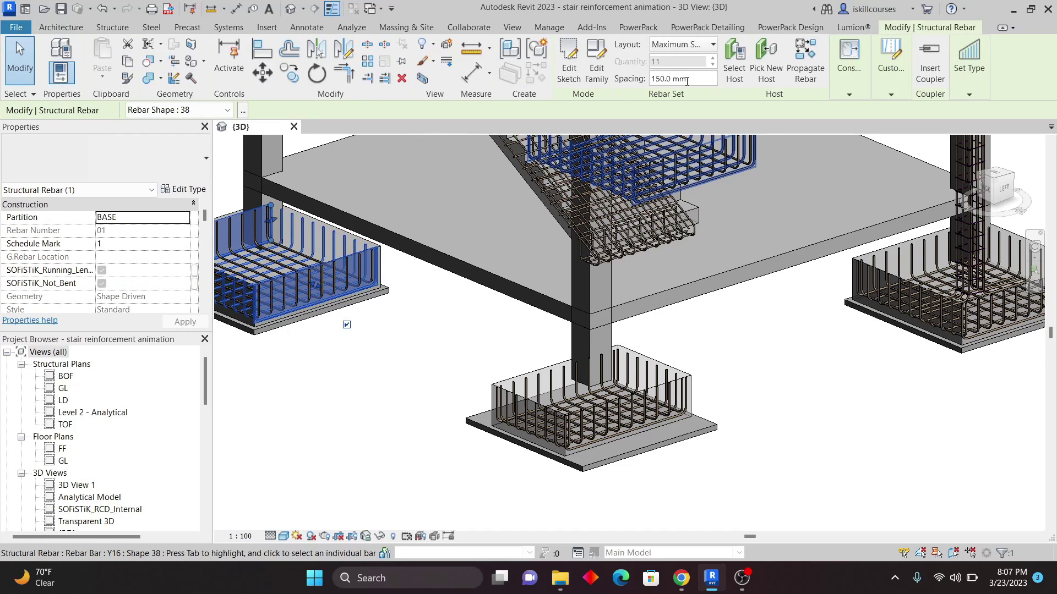
{"action": "scroll", "coordinate": [551, 330], "scroll_direction": "down", "scroll_amount": 3}
{"action": "scroll", "coordinate": [671, 283], "scroll_direction": "up", "scroll_amount": 6}
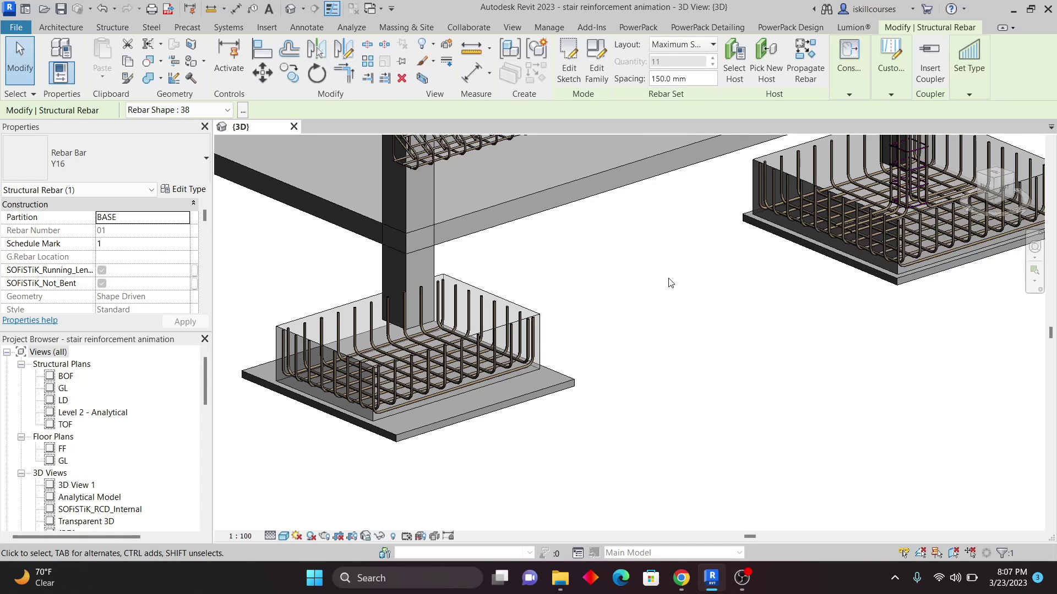
{"action": "scroll", "coordinate": [671, 283], "scroll_direction": "down", "scroll_amount": 3}
{"action": "scroll", "coordinate": [663, 308], "scroll_direction": "up", "scroll_amount": 4}
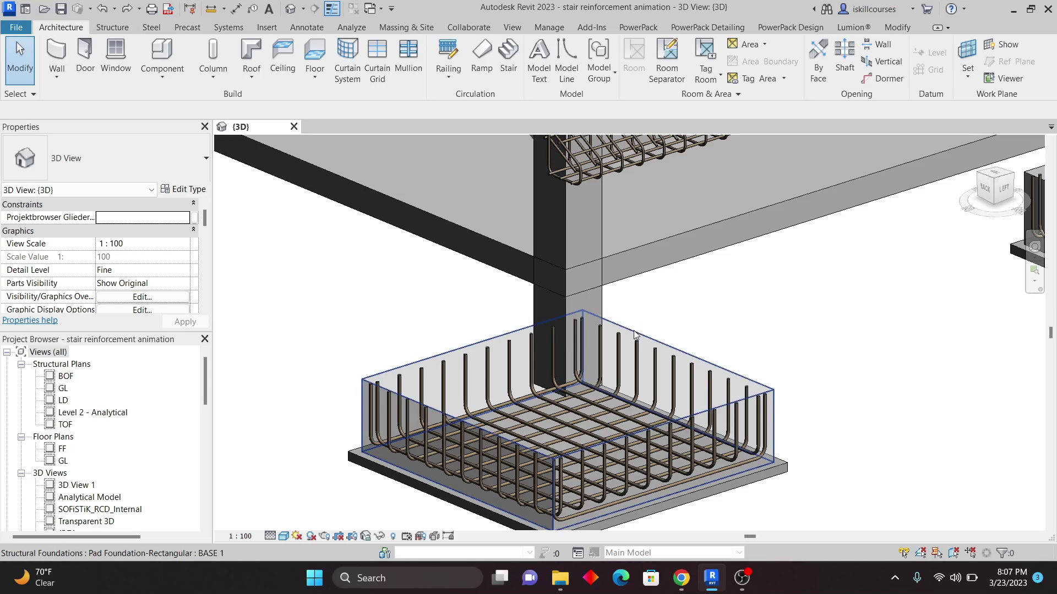
Zoom into the right footing and select the reinforced column C1 (TOF to GL)
{"action": "scroll", "coordinate": [538, 310], "scroll_direction": "down", "scroll_amount": 3}
{"action": "scroll", "coordinate": [505, 415], "scroll_direction": "down", "scroll_amount": 5}
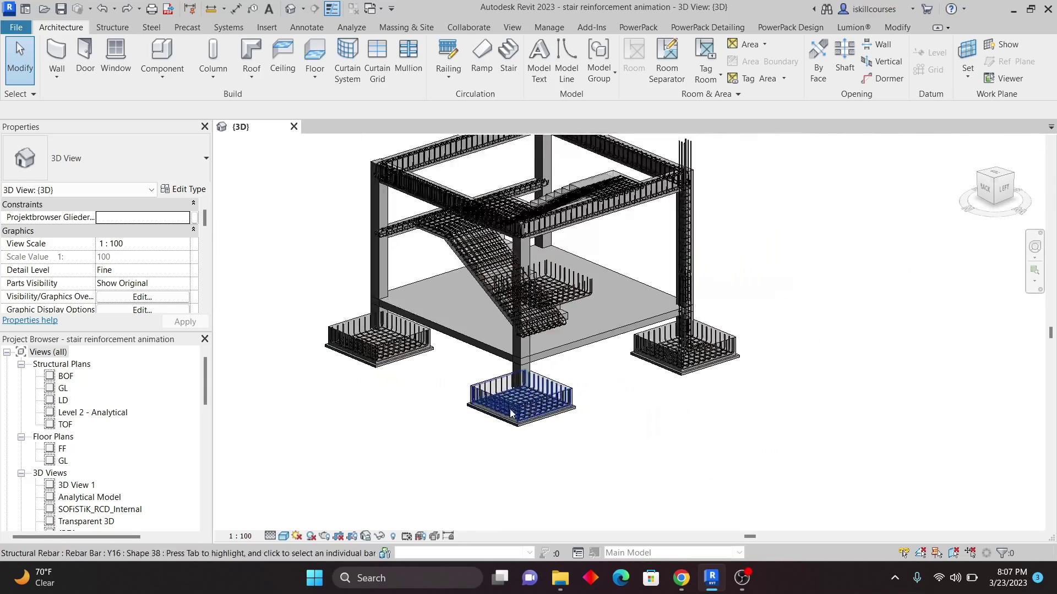
{"action": "scroll", "coordinate": [731, 427], "scroll_direction": "up", "scroll_amount": 8}
{"action": "scroll", "coordinate": [732, 427], "scroll_direction": "down", "scroll_amount": 5}
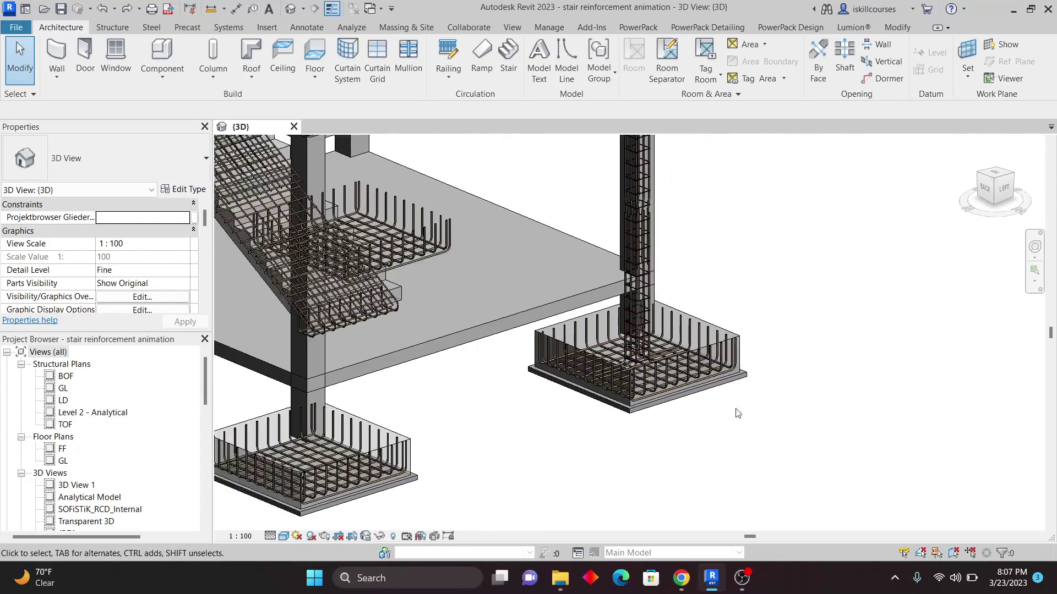
{"action": "scroll", "coordinate": [757, 365], "scroll_direction": "up", "scroll_amount": 6}
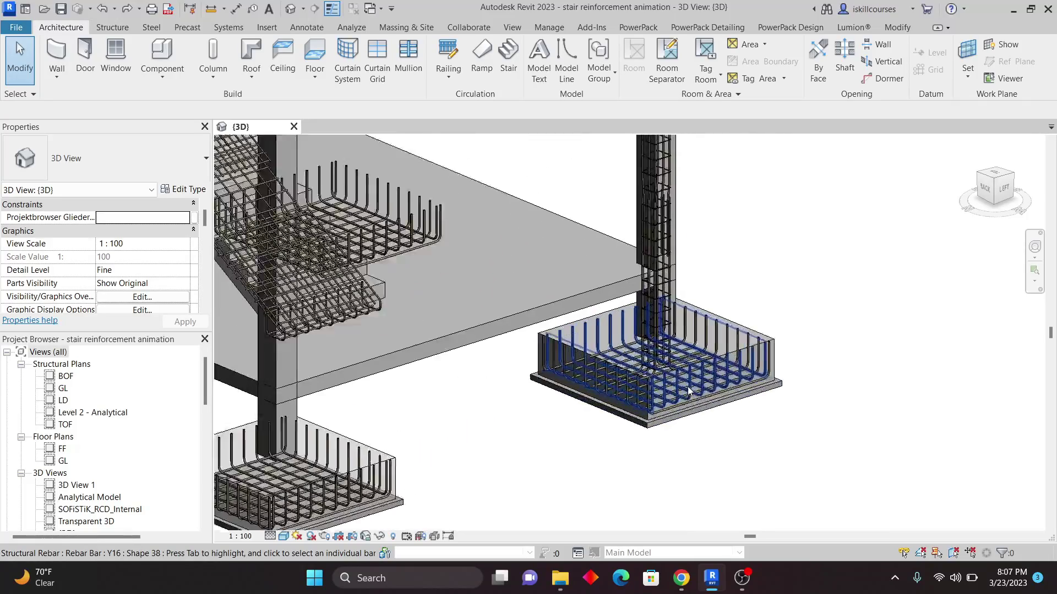
{"action": "scroll", "coordinate": [782, 414], "scroll_direction": "down", "scroll_amount": 5}
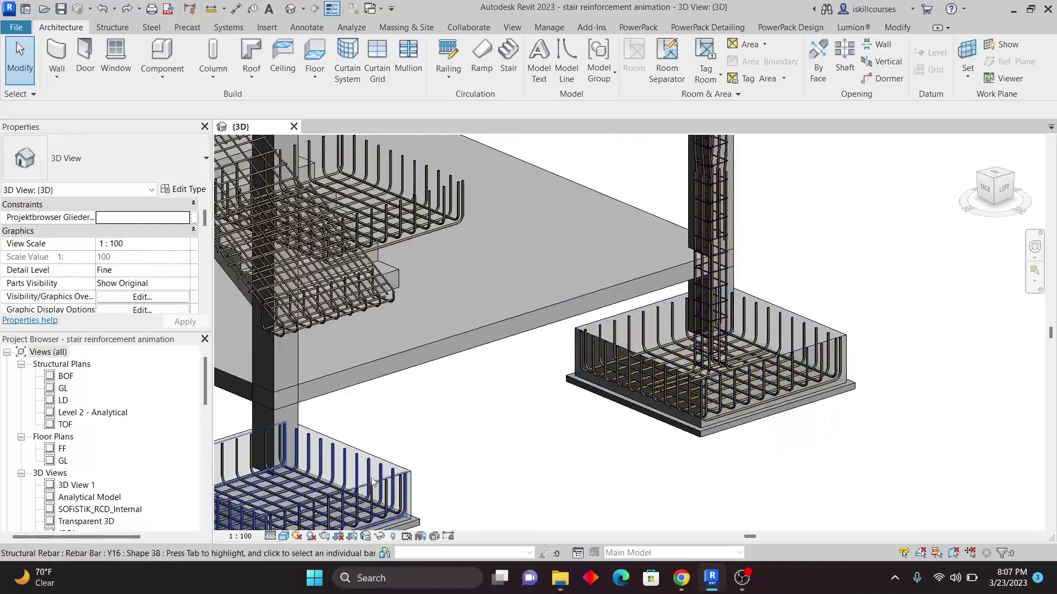
{"action": "scroll", "coordinate": [733, 358], "scroll_direction": "up", "scroll_amount": 6}
{"action": "scroll", "coordinate": [722, 276], "scroll_direction": "down", "scroll_amount": 5}
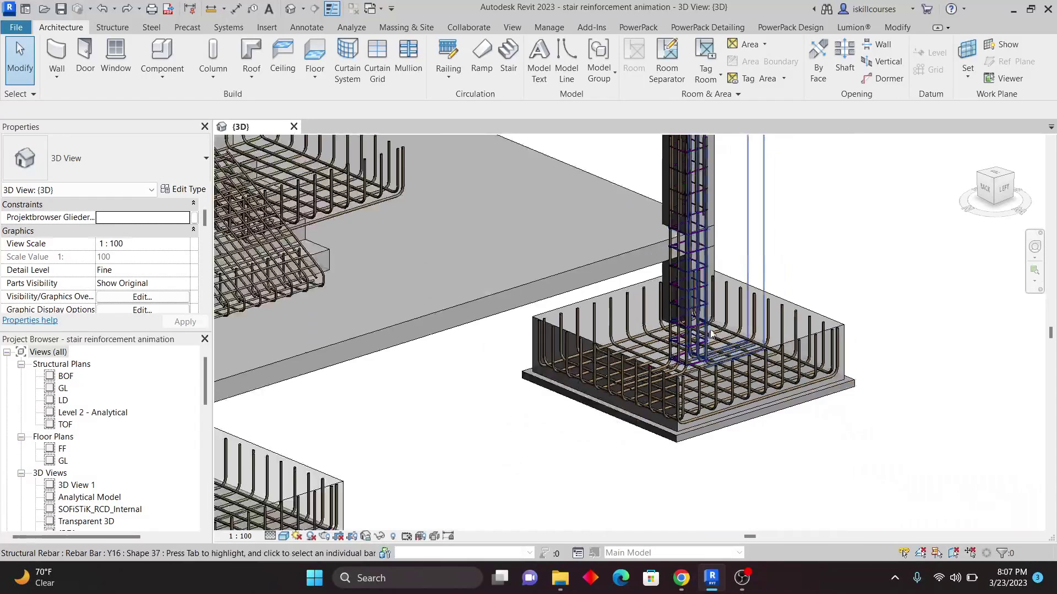
{"action": "scroll", "coordinate": [726, 274], "scroll_direction": "up", "scroll_amount": 7}
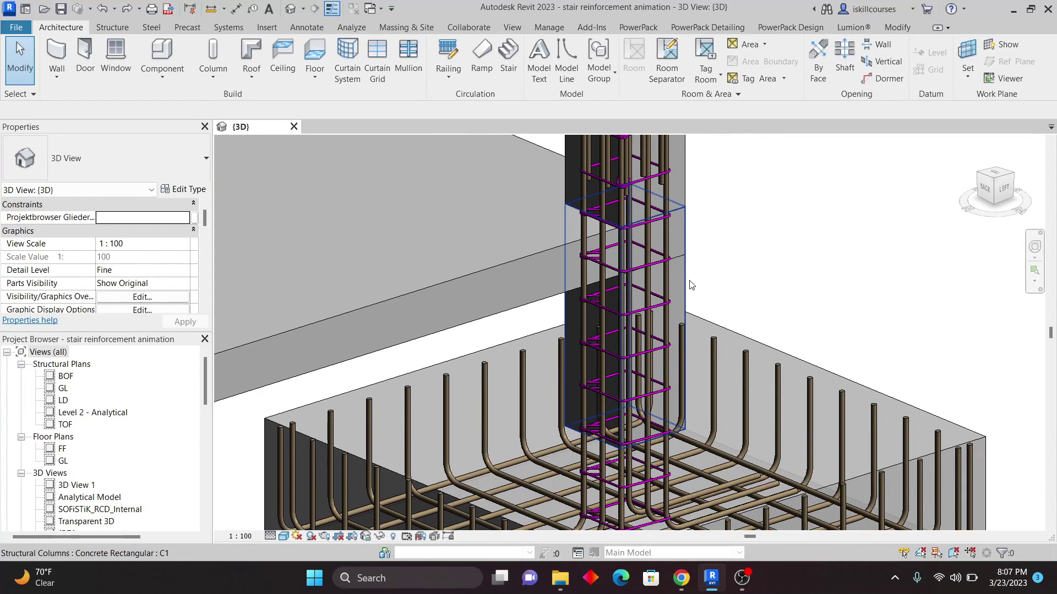
{"action": "left_click", "coordinate": [691, 284]}
{"action": "scroll", "coordinate": [613, 392], "scroll_direction": "down", "scroll_amount": 3}
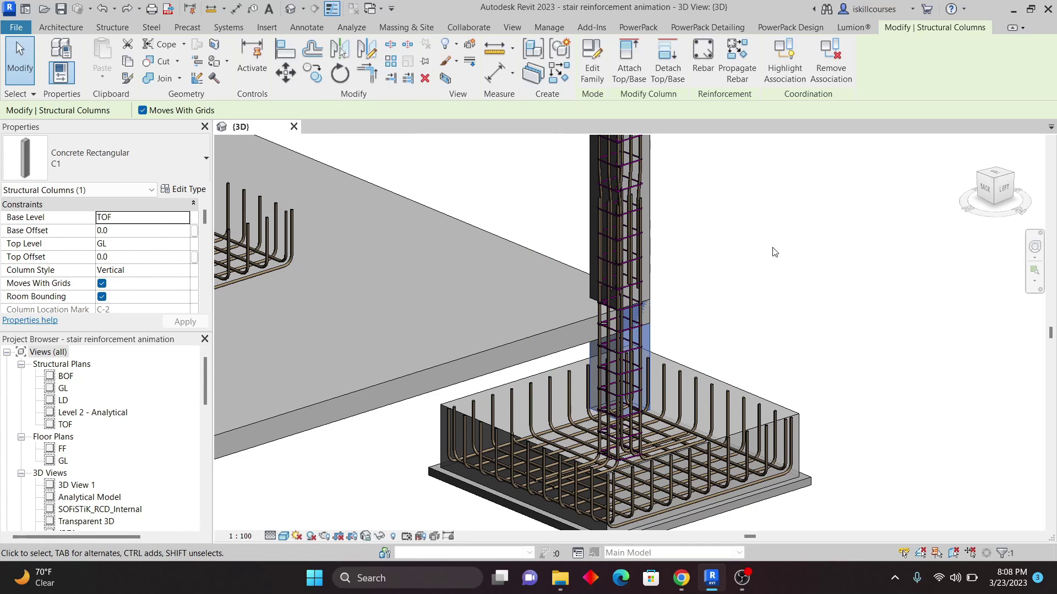
Start Propagate Rebar from the right column and pick column C1 as the destination host
{"action": "left_click", "coordinate": [735, 63]}
{"action": "scroll", "coordinate": [787, 302], "scroll_direction": "down", "scroll_amount": 2}
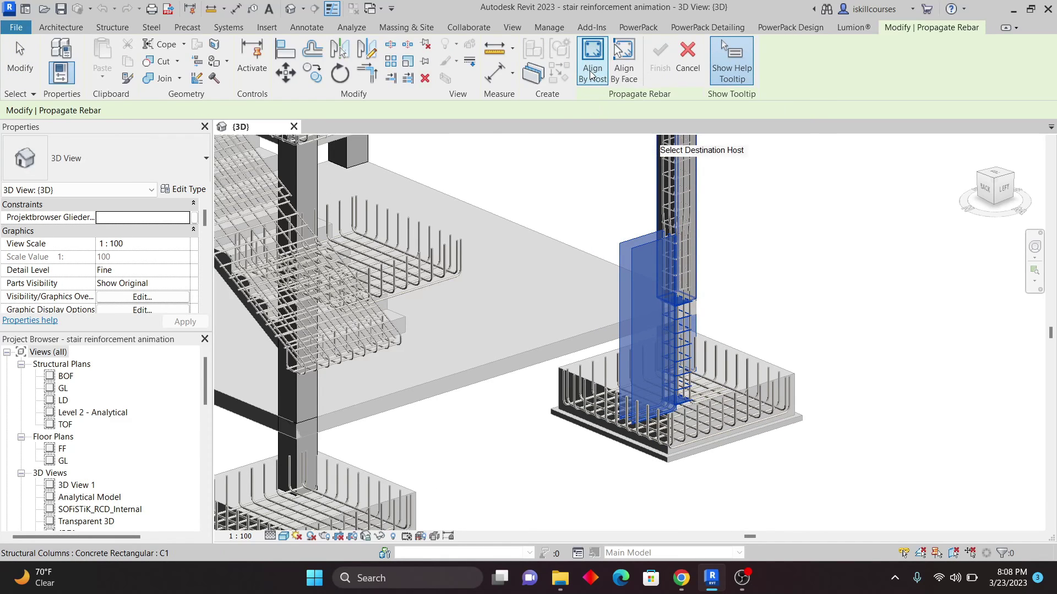
{"action": "scroll", "coordinate": [676, 302], "scroll_direction": "down", "scroll_amount": 3}
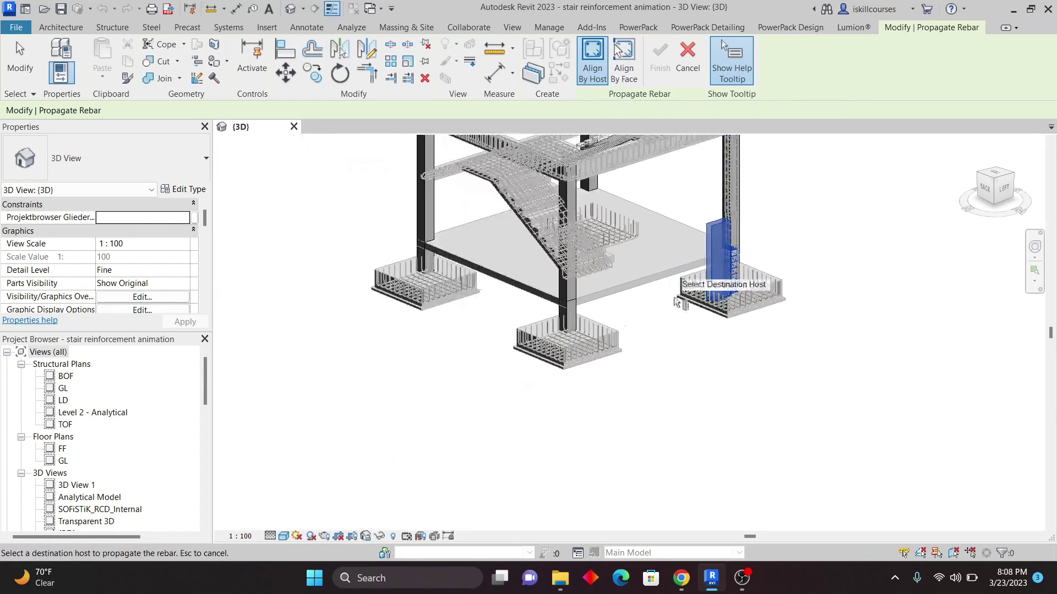
{"action": "scroll", "coordinate": [572, 302], "scroll_direction": "up", "scroll_amount": 5}
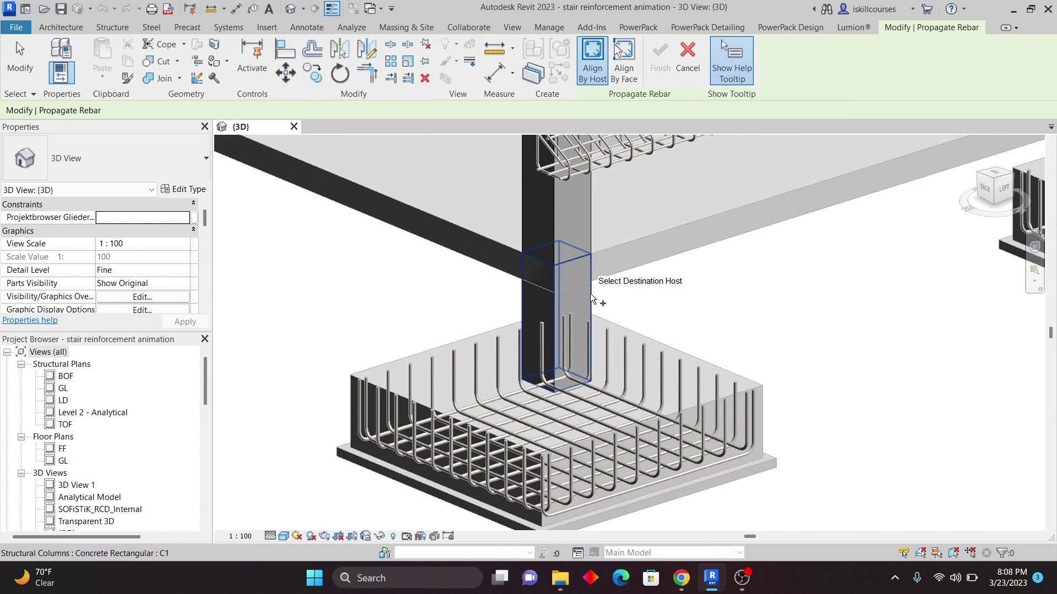
{"action": "left_click", "coordinate": [591, 299]}
{"action": "scroll", "coordinate": [542, 311], "scroll_direction": "down", "scroll_amount": 2}
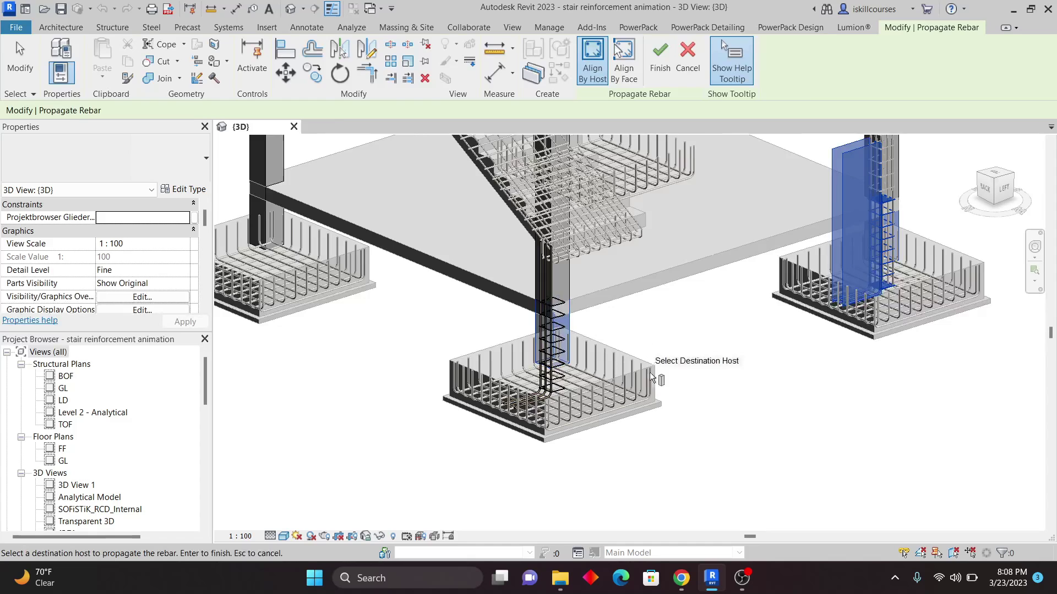
{"action": "scroll", "coordinate": [568, 295], "scroll_direction": "up", "scroll_amount": 3}
{"action": "scroll", "coordinate": [500, 429], "scroll_direction": "down", "scroll_amount": 2}
{"action": "scroll", "coordinate": [887, 236], "scroll_direction": "up", "scroll_amount": 5}
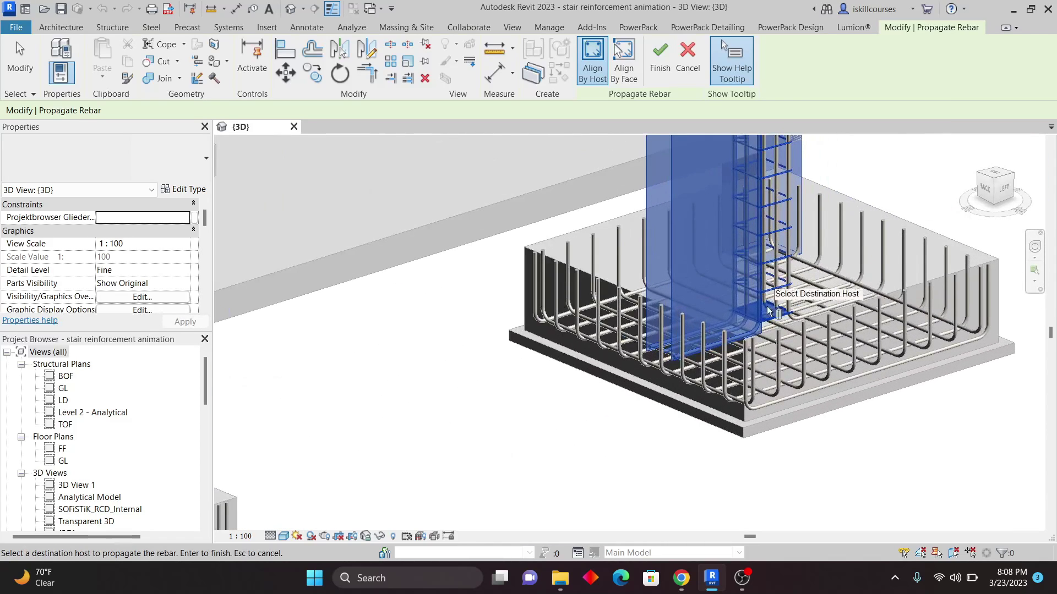
Pick a point on the column again and finish the rebar propagation
{"action": "scroll", "coordinate": [769, 311], "scroll_direction": "down", "scroll_amount": 2}
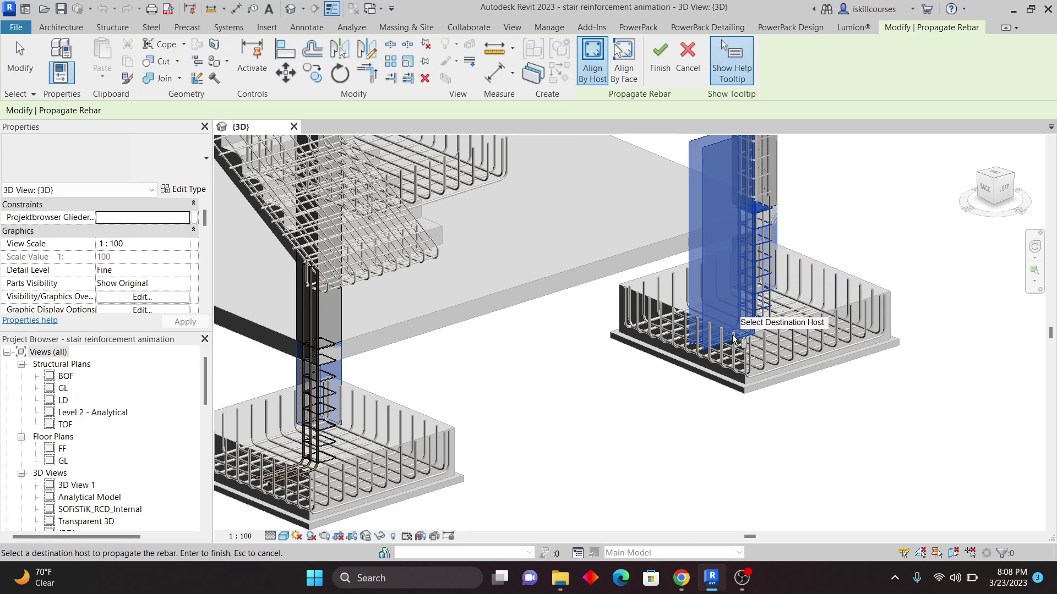
{"action": "scroll", "coordinate": [741, 313], "scroll_direction": "down", "scroll_amount": 3}
{"action": "scroll", "coordinate": [454, 424], "scroll_direction": "up", "scroll_amount": 5}
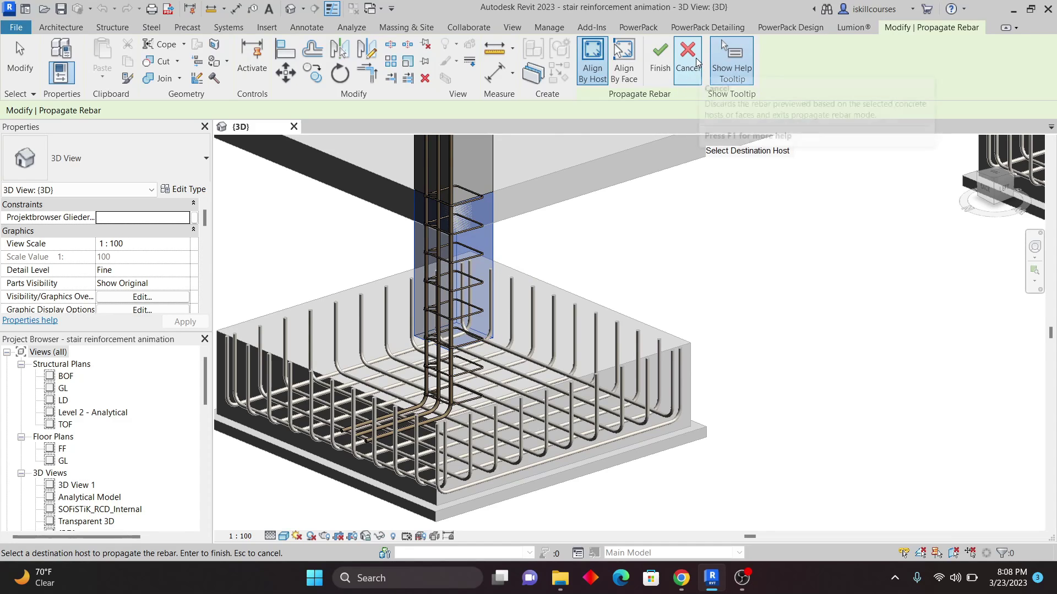
{"action": "scroll", "coordinate": [352, 424], "scroll_direction": "down", "scroll_amount": 4}
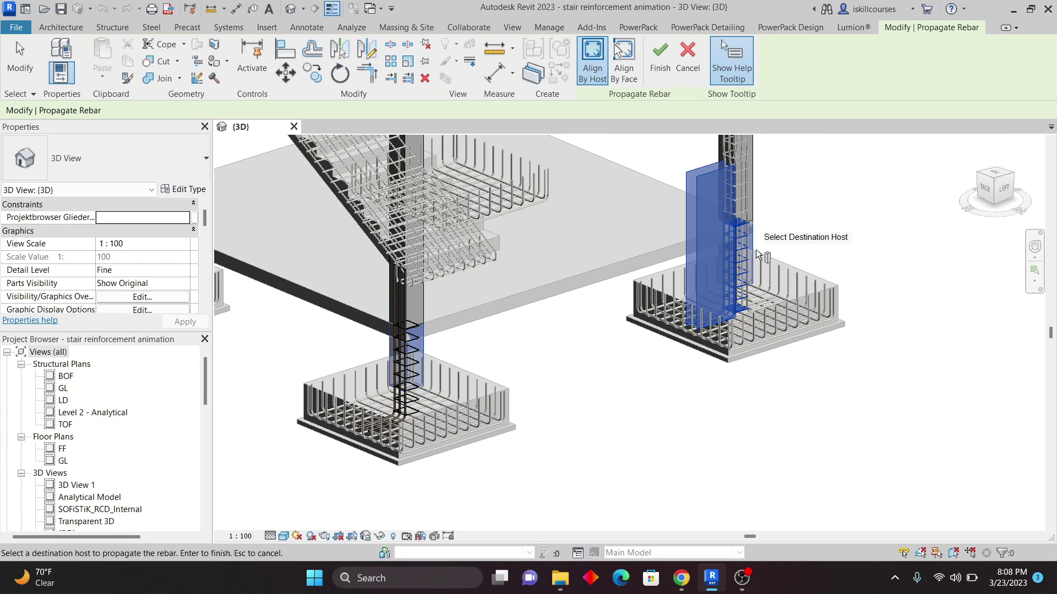
{"action": "scroll", "coordinate": [378, 435], "scroll_direction": "up", "scroll_amount": 3}
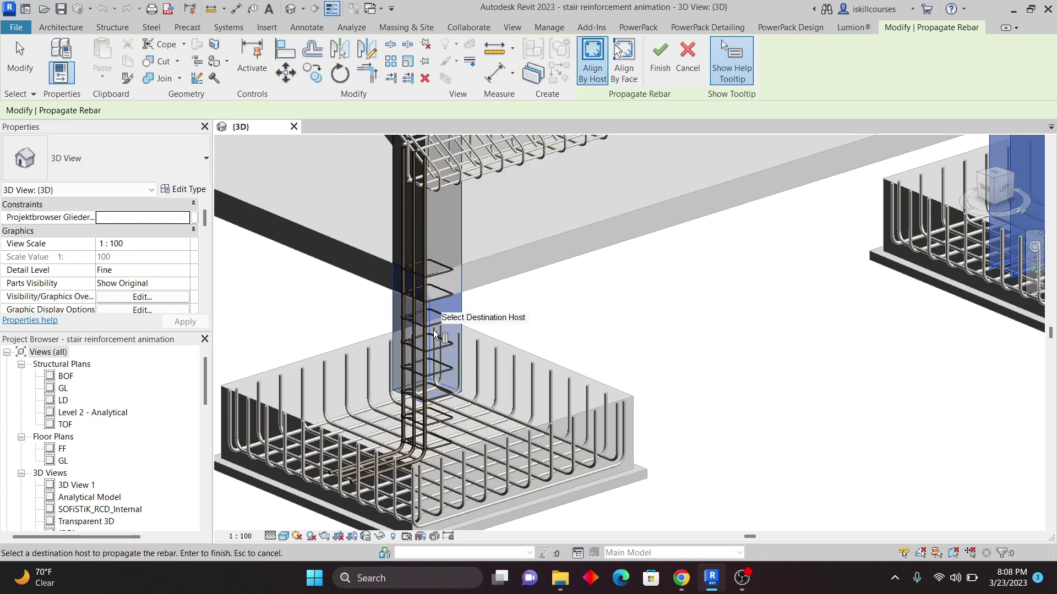
{"action": "left_click", "coordinate": [468, 299]}
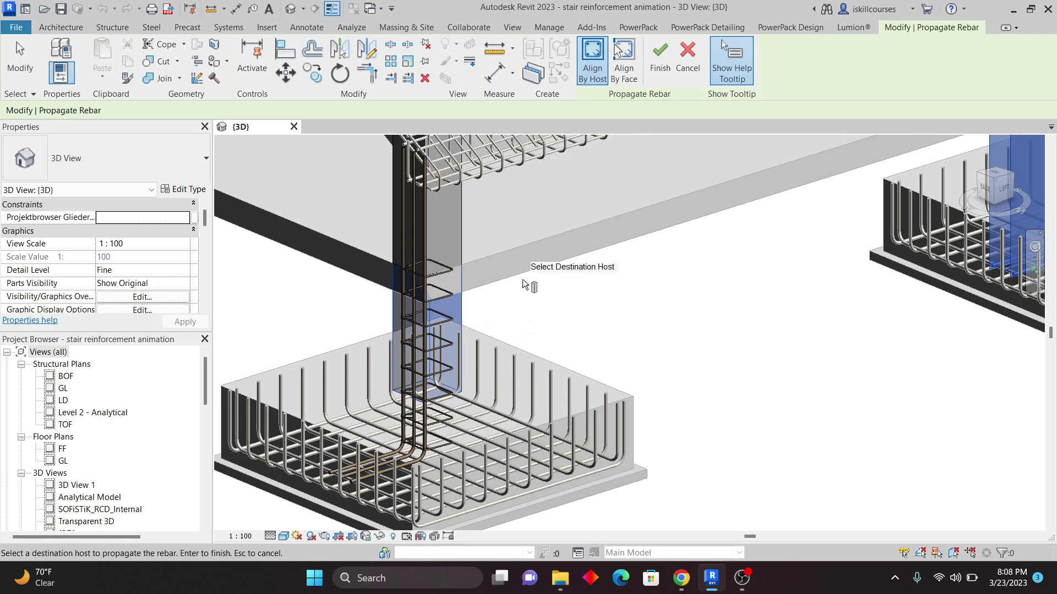
{"action": "left_click", "coordinate": [661, 54]}
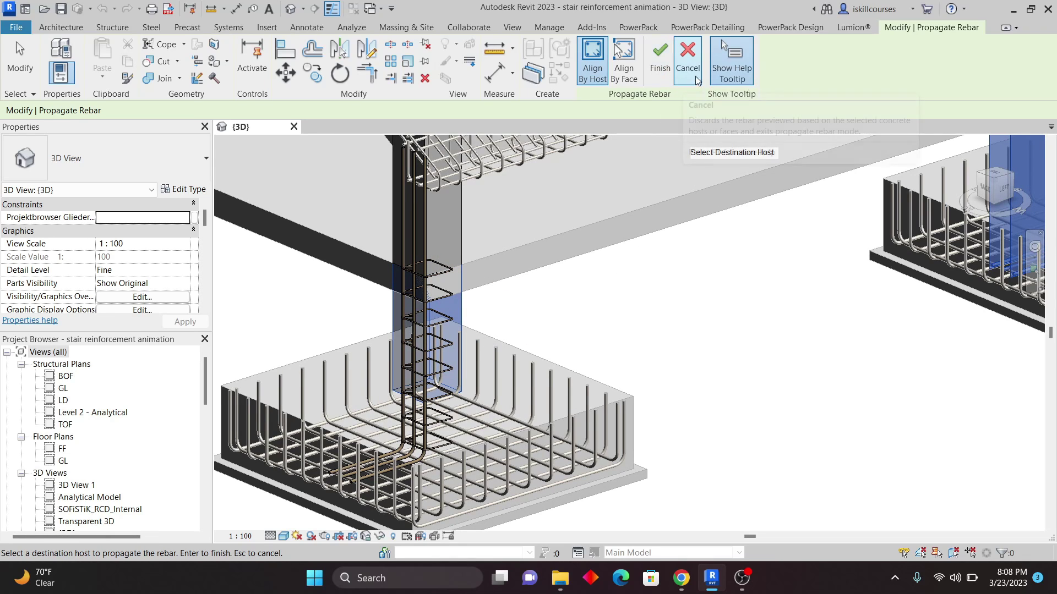
{"action": "scroll", "coordinate": [908, 272], "scroll_direction": "down", "scroll_amount": 5}
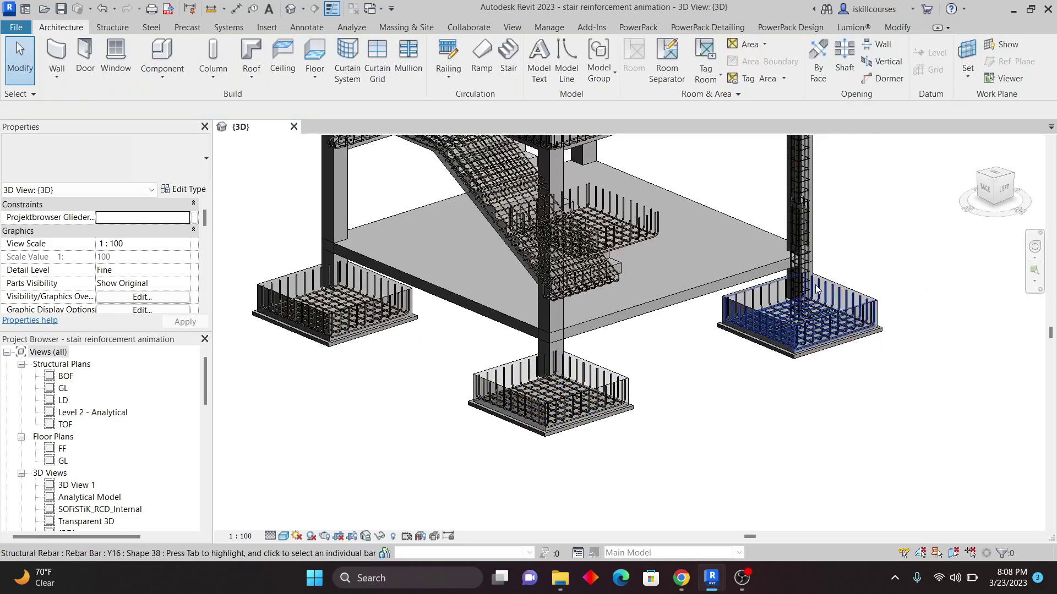
Select two of the column's rebar sets and use Select Host to highlight their host column
{"action": "scroll", "coordinate": [798, 308], "scroll_direction": "up", "scroll_amount": 8}
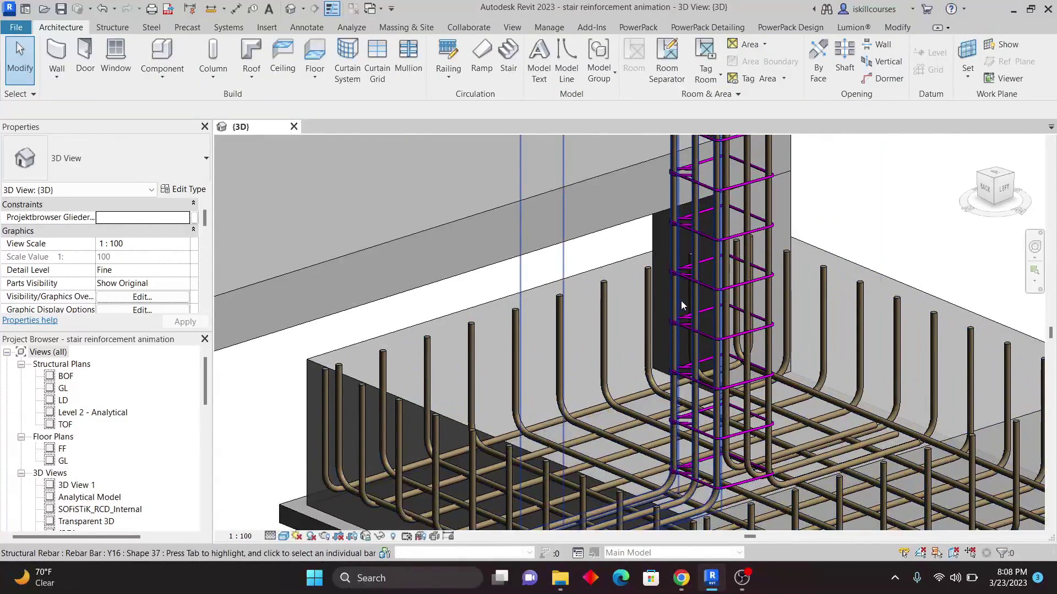
{"action": "left_click", "coordinate": [682, 303]}
{"action": "left_click", "coordinate": [739, 82]}
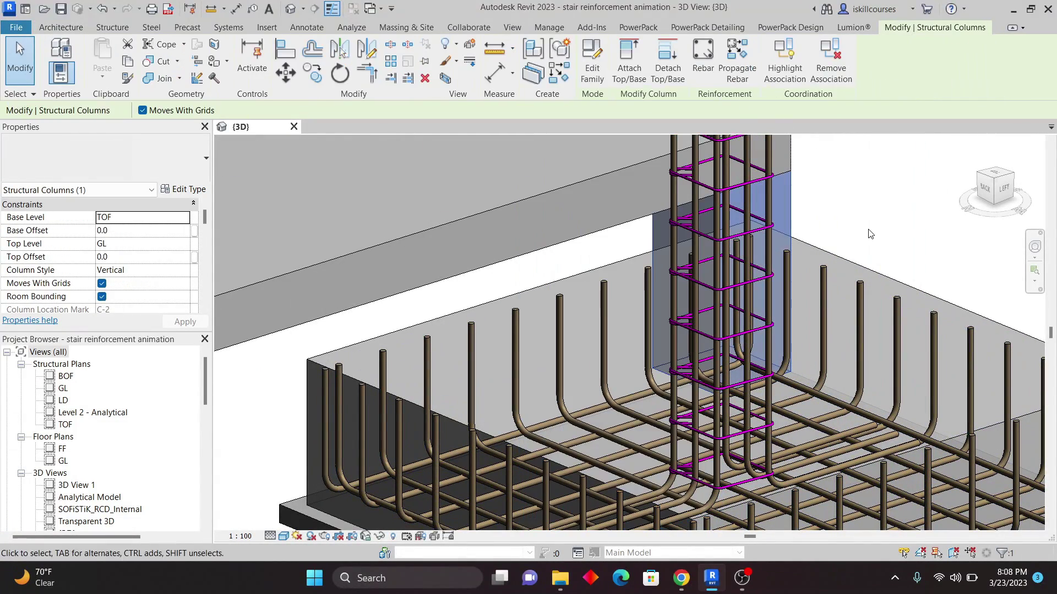
{"action": "left_click", "coordinate": [888, 200]}
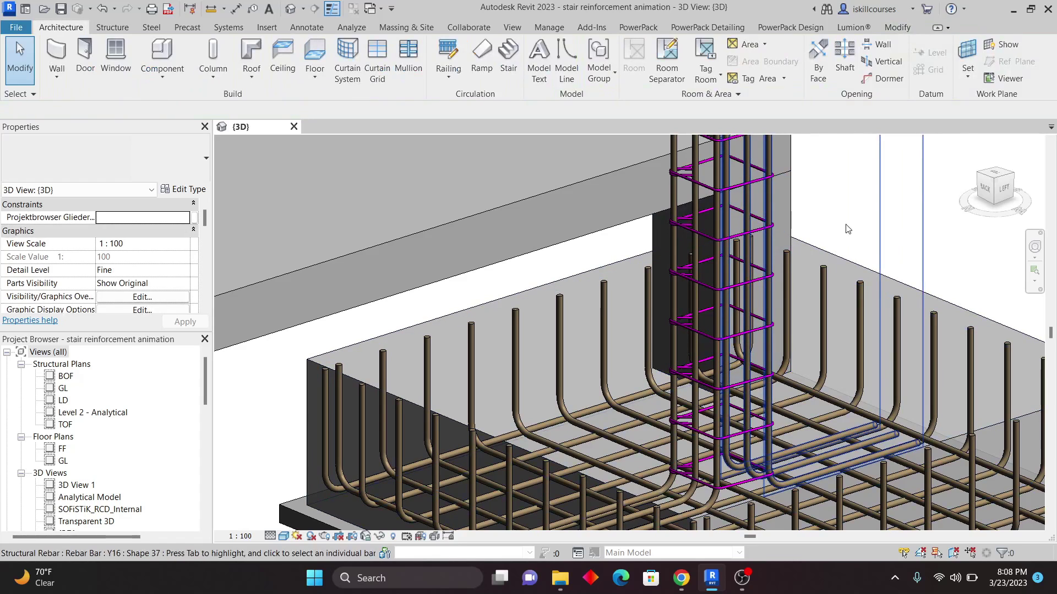
{"action": "left_click", "coordinate": [848, 220]}
{"action": "left_click", "coordinate": [736, 62]}
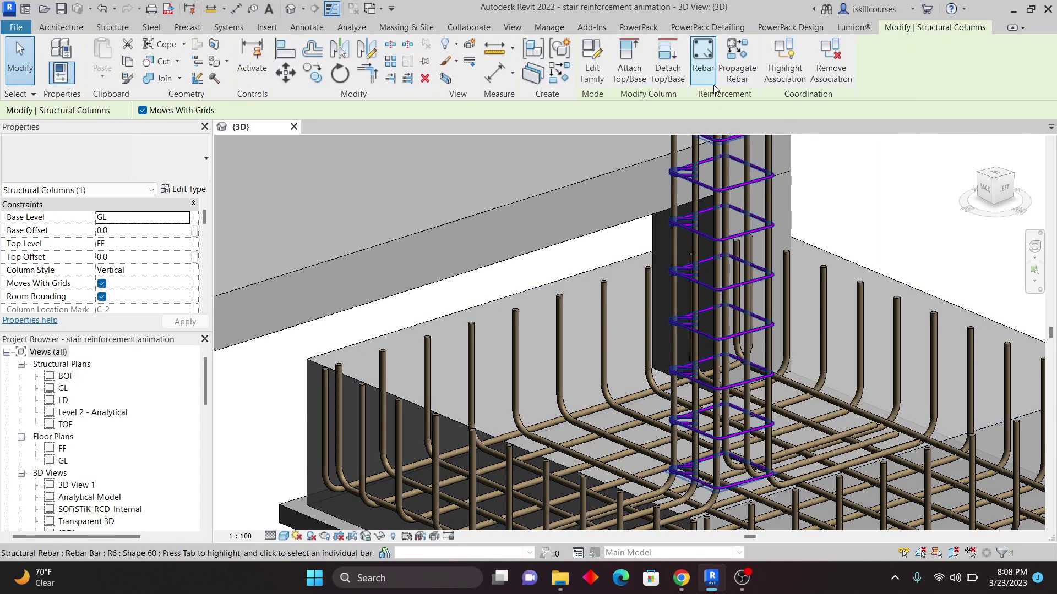
Reassign a rebar set to the column via Pick New Host, then select C1 and start Propagate Rebar
{"action": "left_click", "coordinate": [785, 292]}
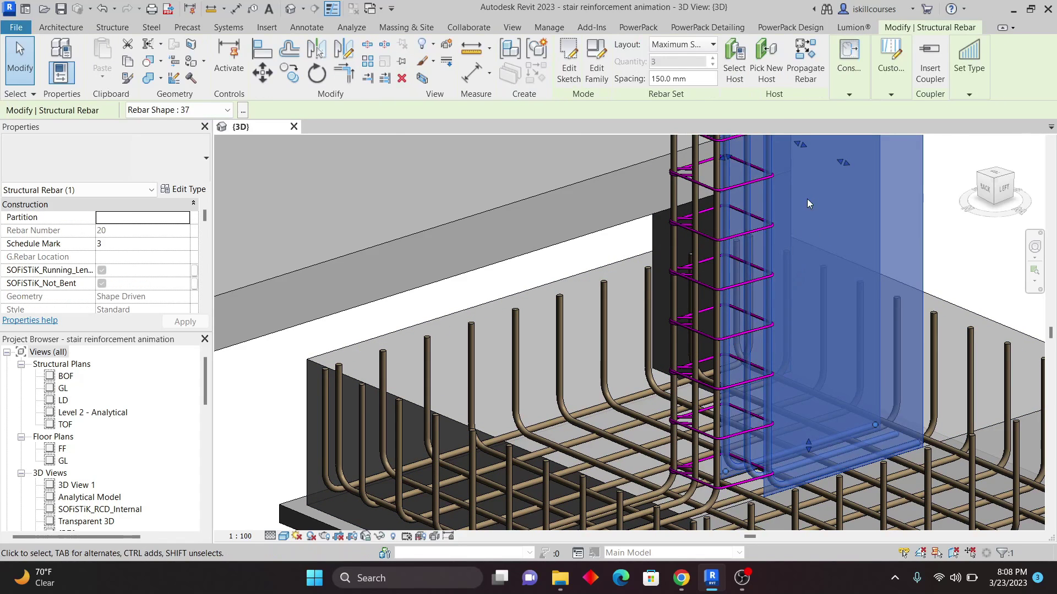
{"action": "left_click", "coordinate": [764, 53]}
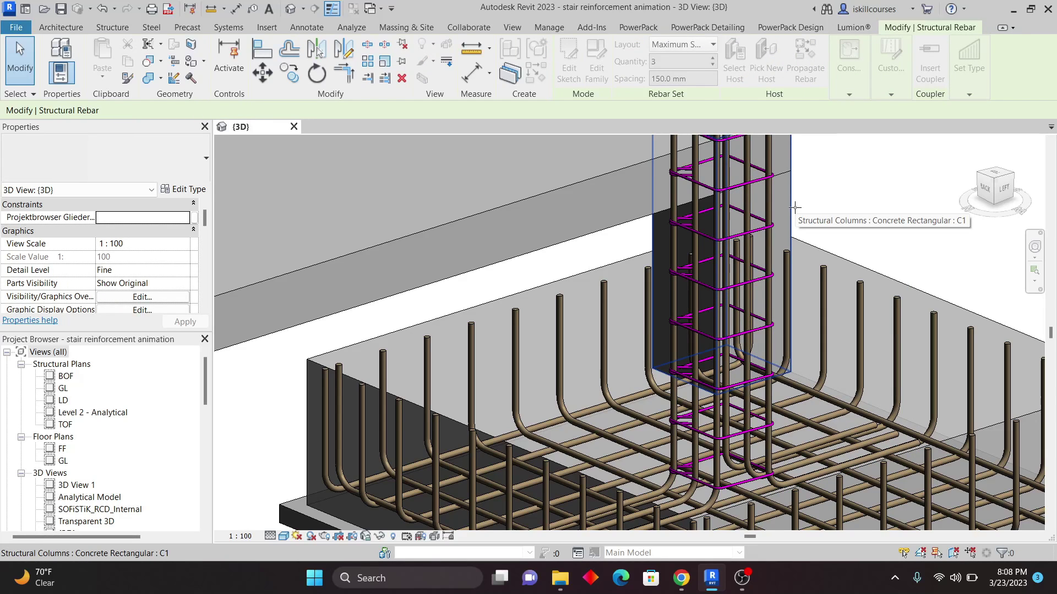
{"action": "scroll", "coordinate": [634, 309], "scroll_direction": "down", "scroll_amount": 3}
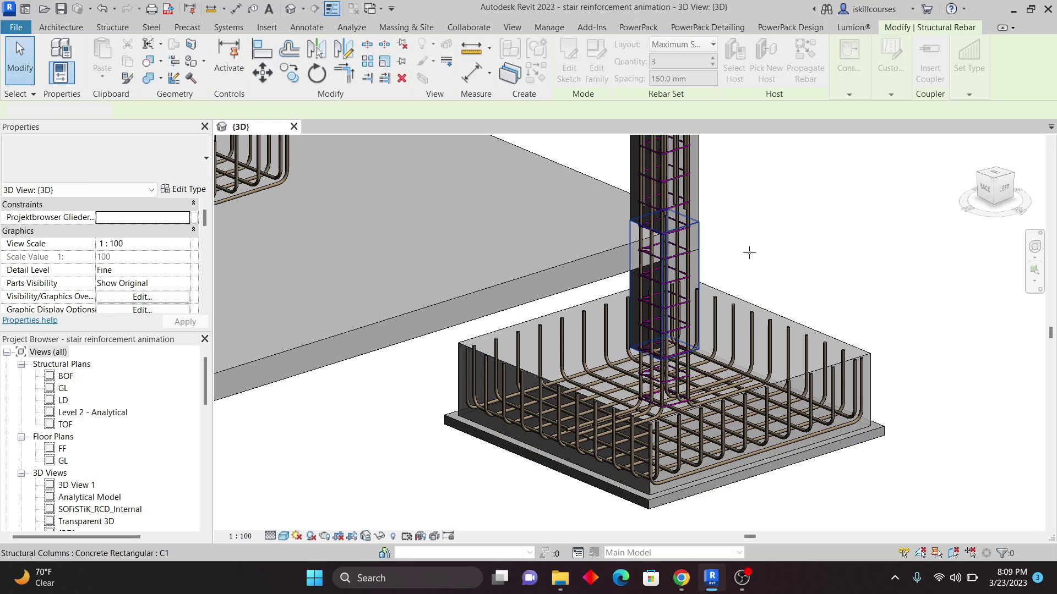
{"action": "left_click", "coordinate": [735, 61]}
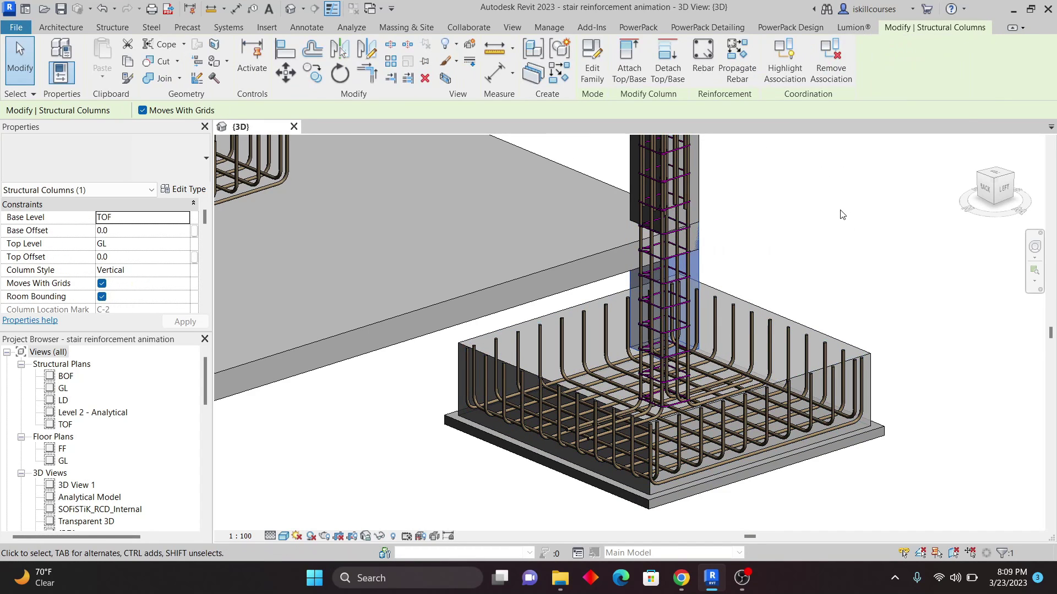
{"action": "left_click", "coordinate": [770, 277]}
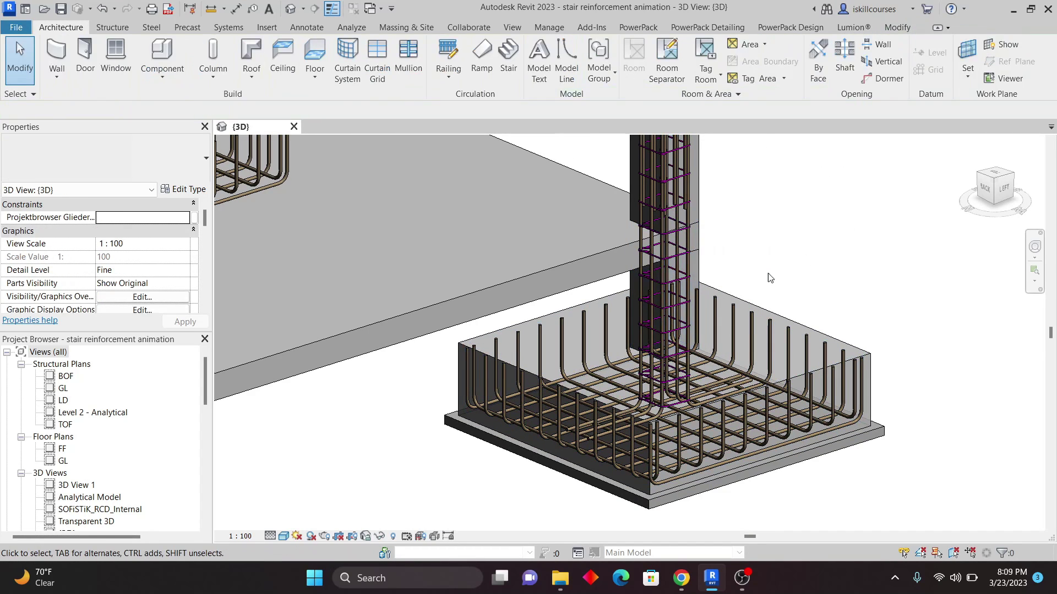
{"action": "left_click", "coordinate": [720, 266]}
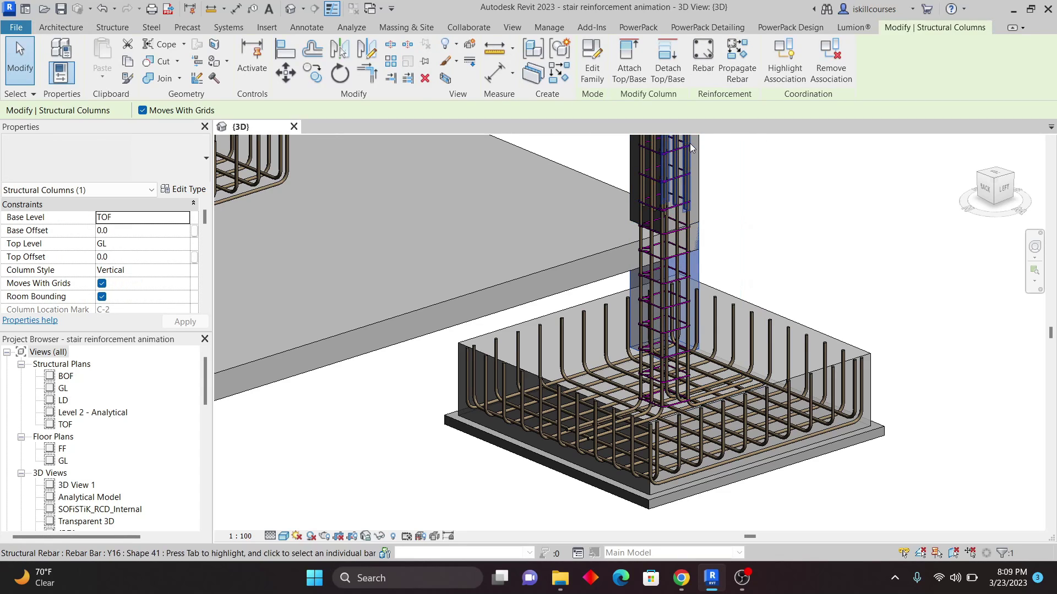
{"action": "left_click", "coordinate": [738, 60]}
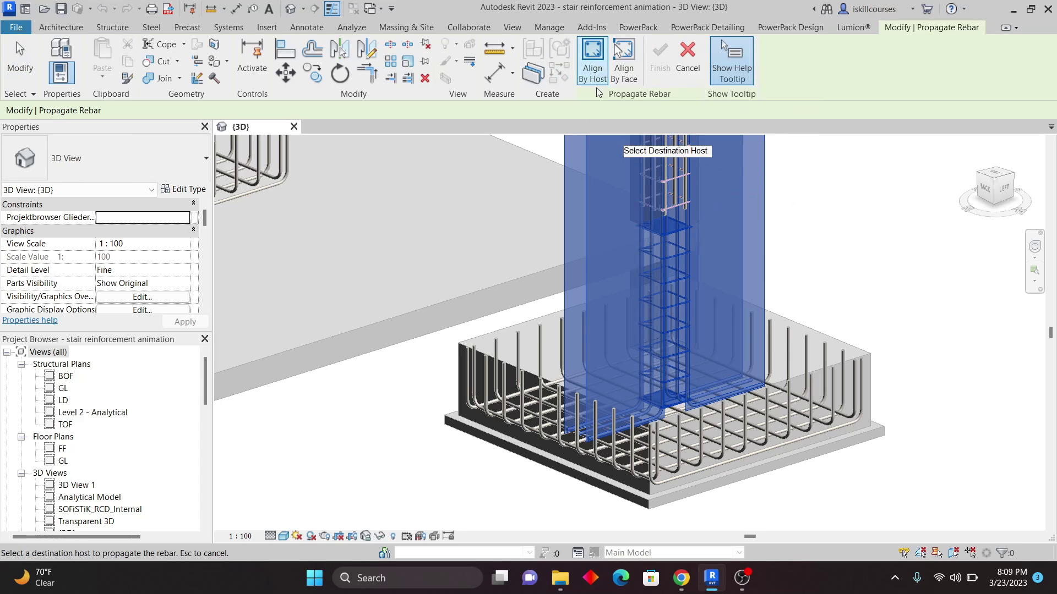
Propagate the rebar cage by host into the chosen column and finish
{"action": "scroll", "coordinate": [780, 319], "scroll_direction": "down", "scroll_amount": 3}
{"action": "scroll", "coordinate": [479, 382], "scroll_direction": "up", "scroll_amount": 3}
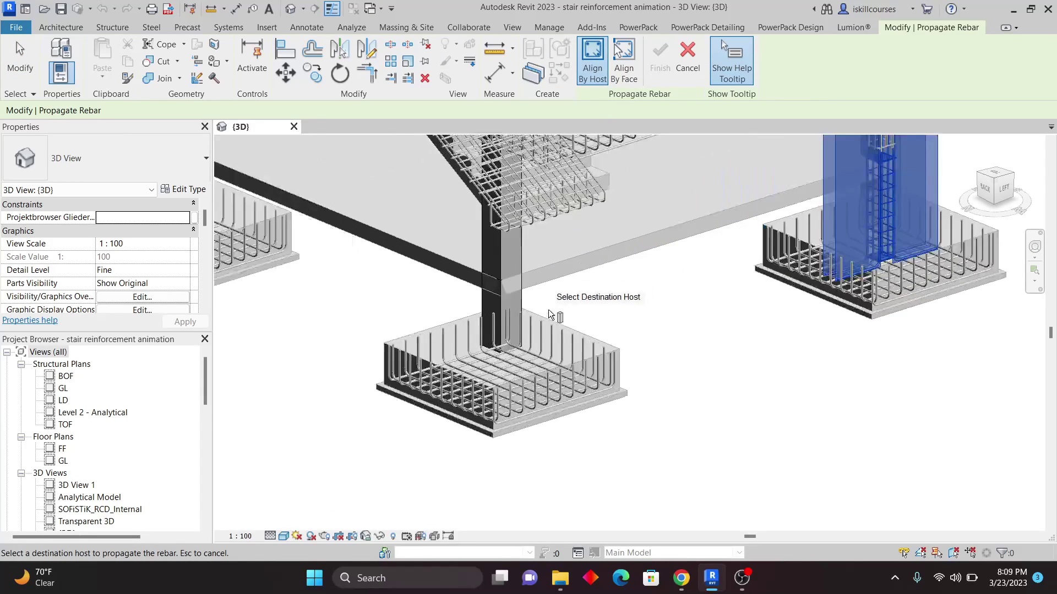
{"action": "left_click", "coordinate": [509, 300]}
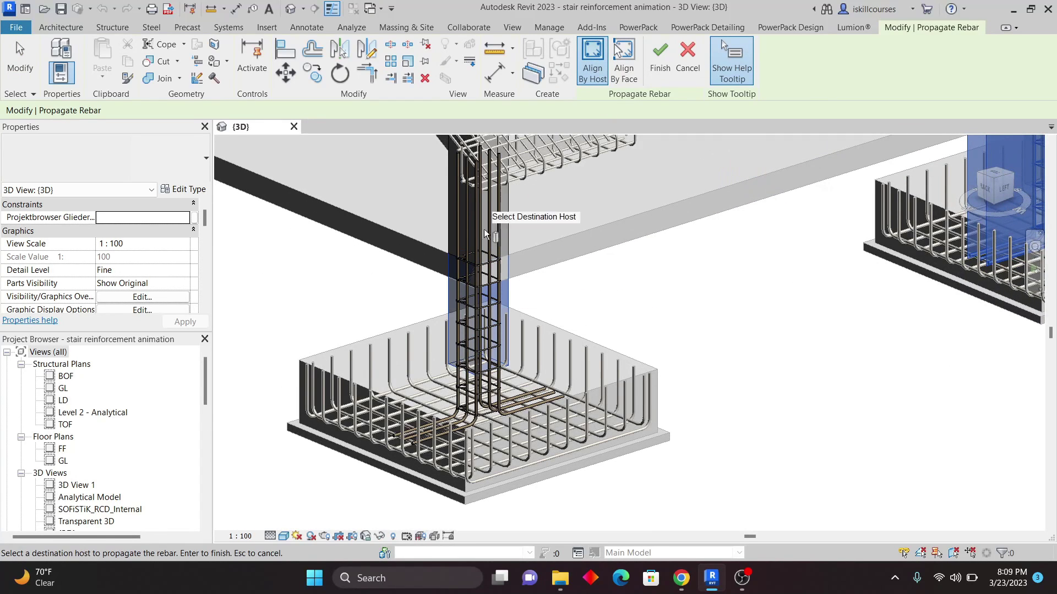
{"action": "scroll", "coordinate": [695, 384], "scroll_direction": "down", "scroll_amount": 2}
{"action": "scroll", "coordinate": [472, 209], "scroll_direction": "up", "scroll_amount": 4}
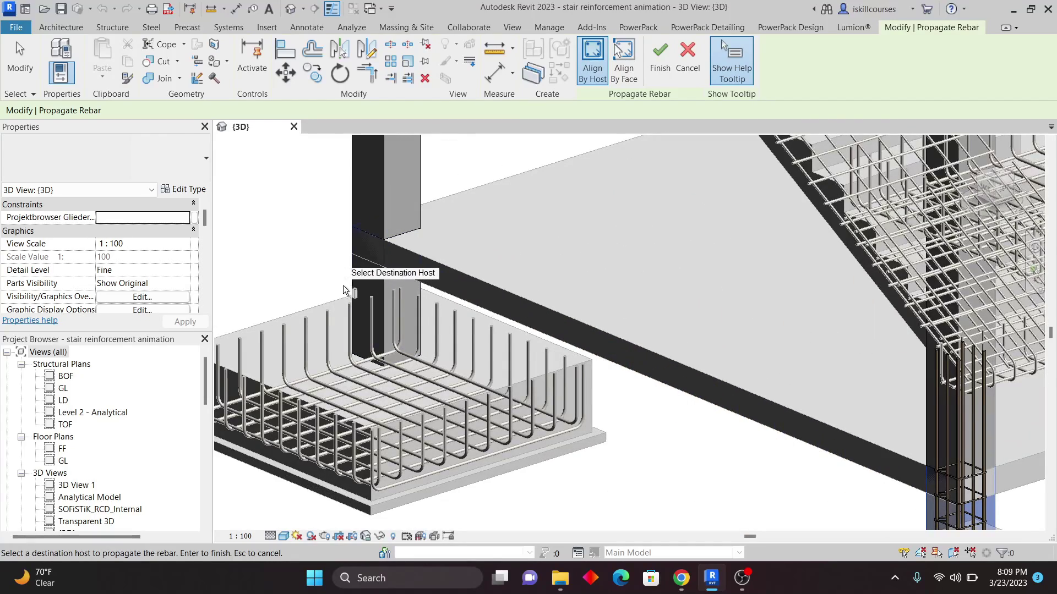
{"action": "scroll", "coordinate": [358, 275], "scroll_direction": "down", "scroll_amount": 5}
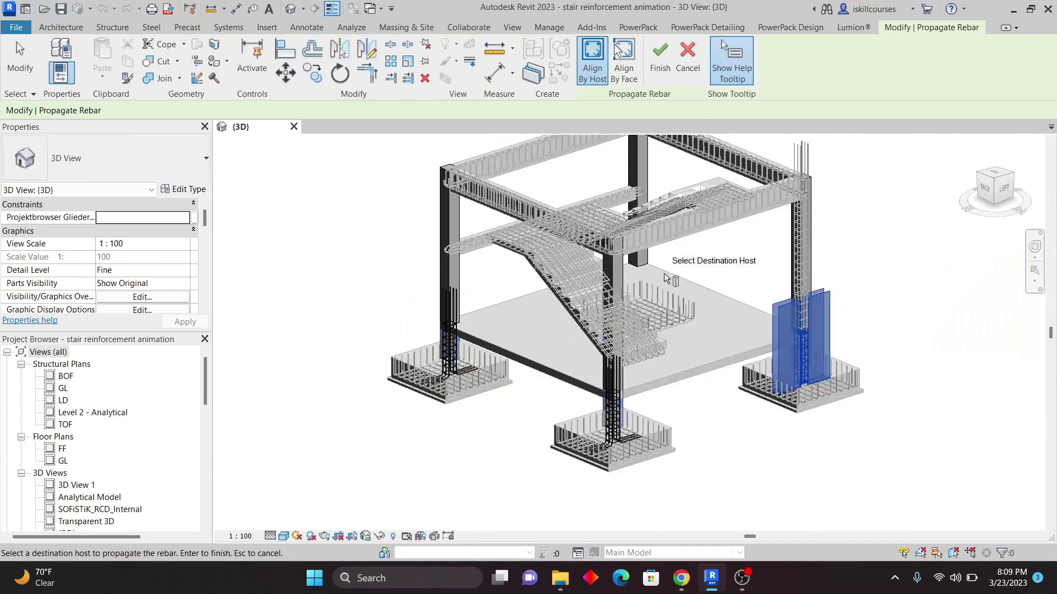
{"action": "scroll", "coordinate": [663, 272], "scroll_direction": "up", "scroll_amount": 3}
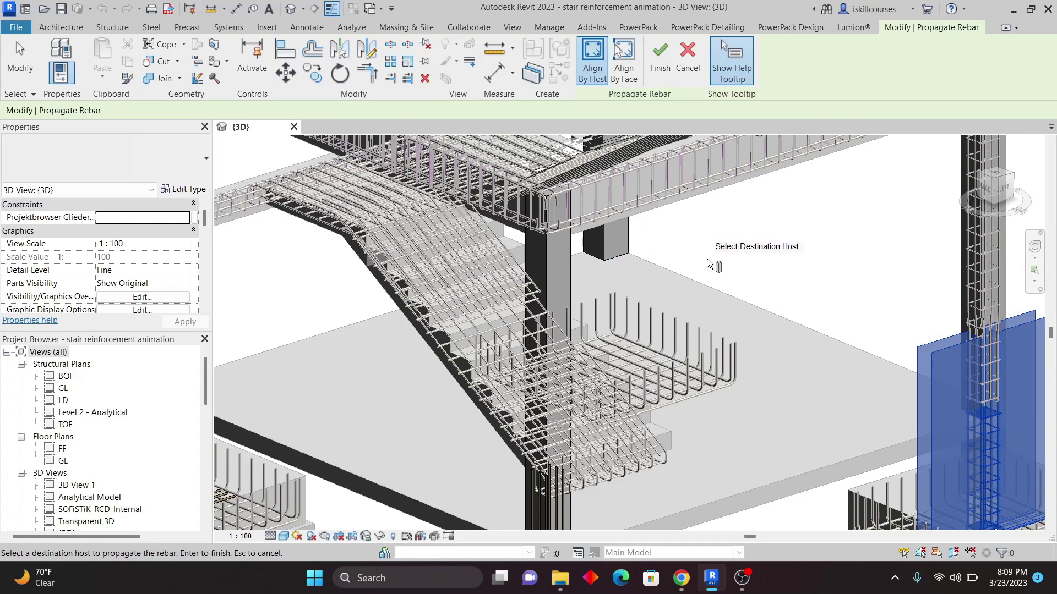
{"action": "scroll", "coordinate": [647, 137], "scroll_direction": "down", "scroll_amount": 3}
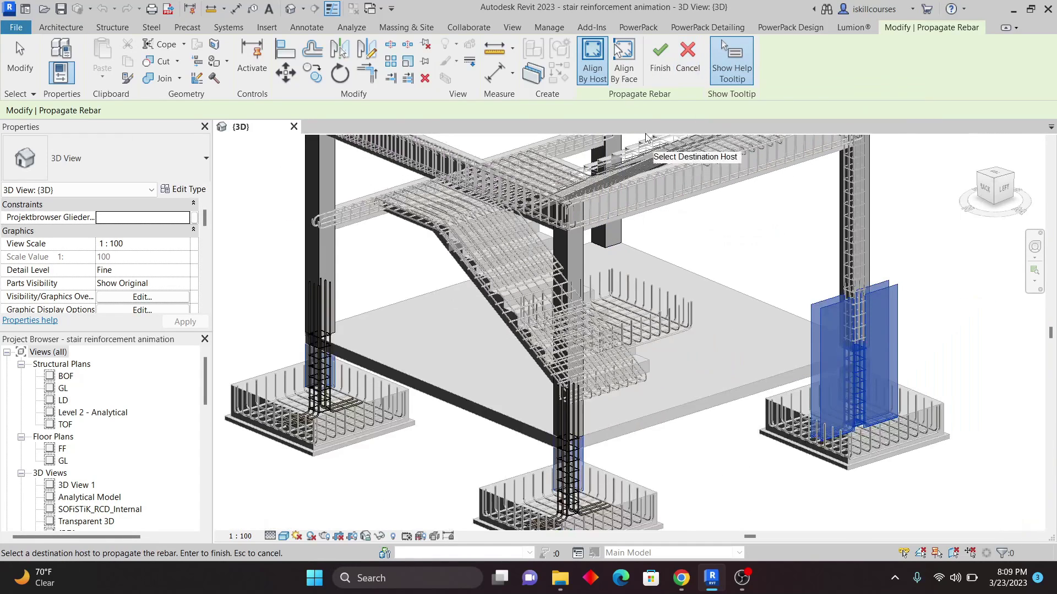
{"action": "left_click", "coordinate": [662, 55]}
{"action": "scroll", "coordinate": [888, 349], "scroll_direction": "up", "scroll_amount": 5}
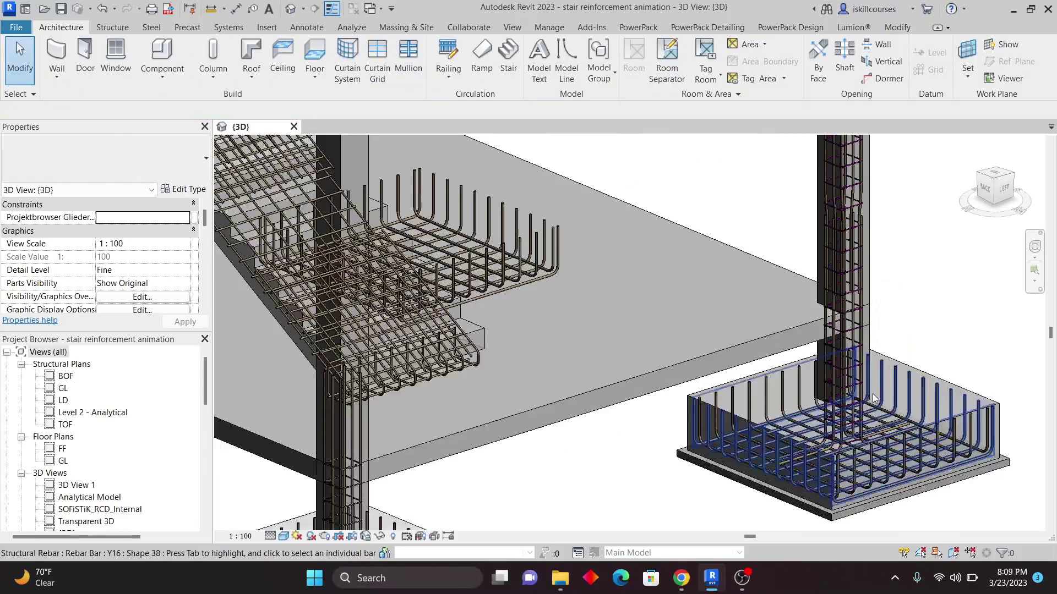
Propagate column C1's rebar again, picking another C1 column as the destination host
{"action": "left_click", "coordinate": [855, 259]}
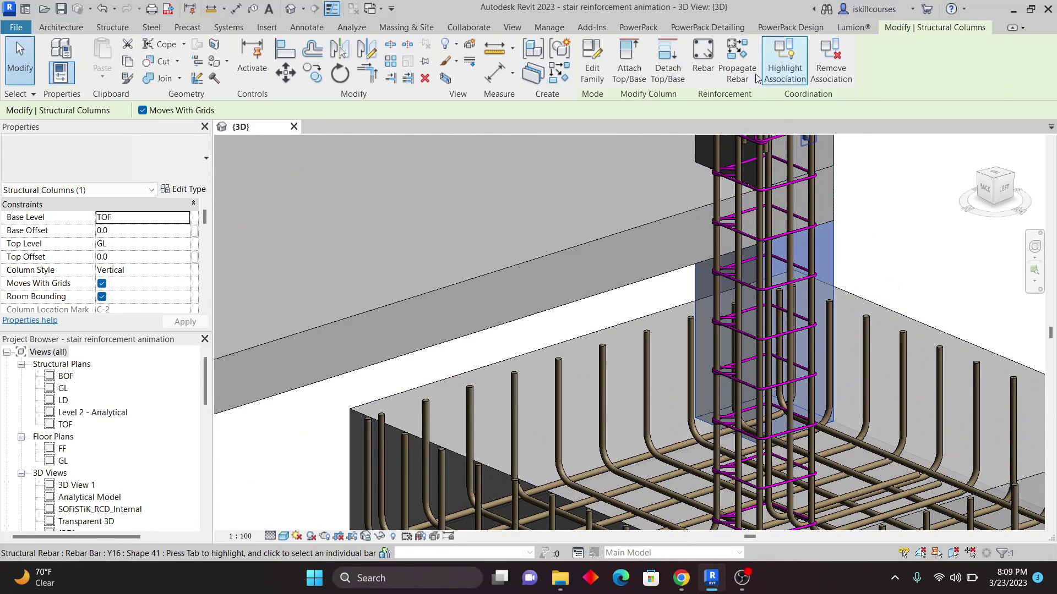
{"action": "left_click", "coordinate": [737, 59]}
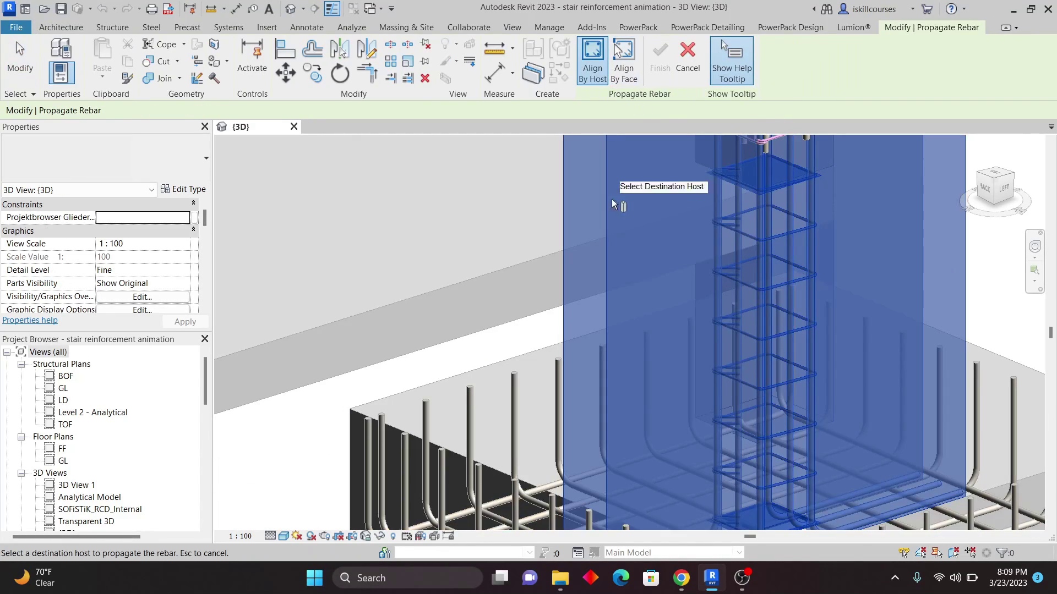
{"action": "scroll", "coordinate": [562, 335], "scroll_direction": "down", "scroll_amount": 5}
{"action": "scroll", "coordinate": [440, 250], "scroll_direction": "up", "scroll_amount": 2}
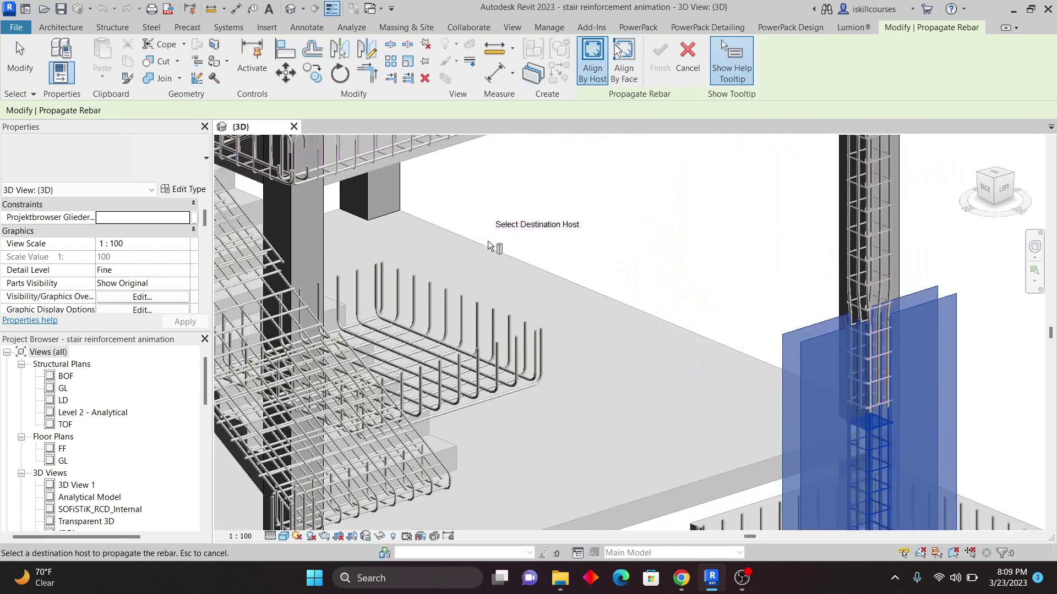
{"action": "scroll", "coordinate": [503, 267], "scroll_direction": "down", "scroll_amount": 4}
{"action": "scroll", "coordinate": [480, 249], "scroll_direction": "up", "scroll_amount": 3}
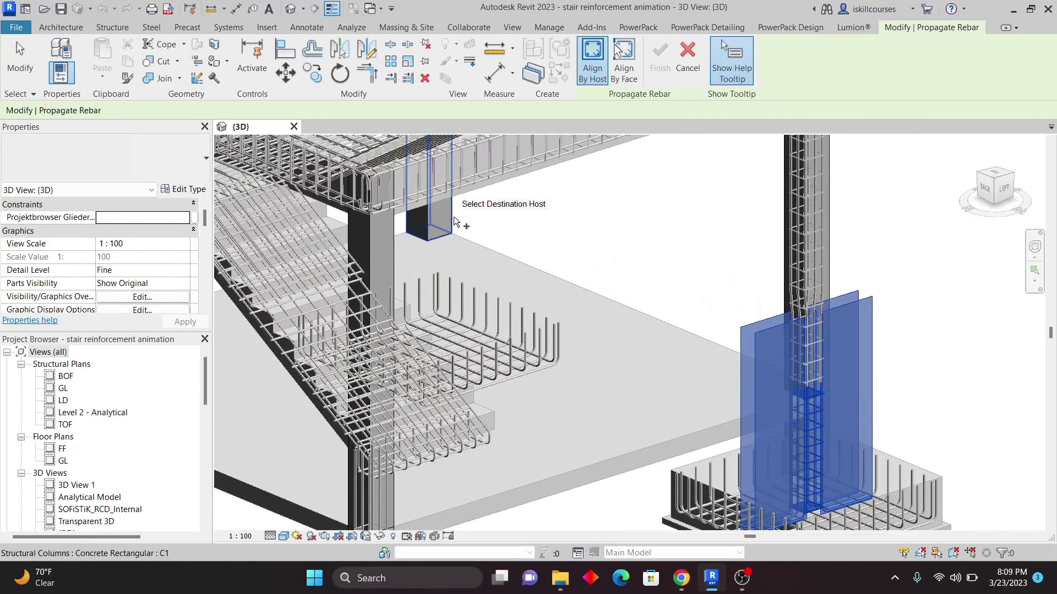
{"action": "left_click", "coordinate": [441, 234]}
{"action": "scroll", "coordinate": [468, 304], "scroll_direction": "down", "scroll_amount": 4}
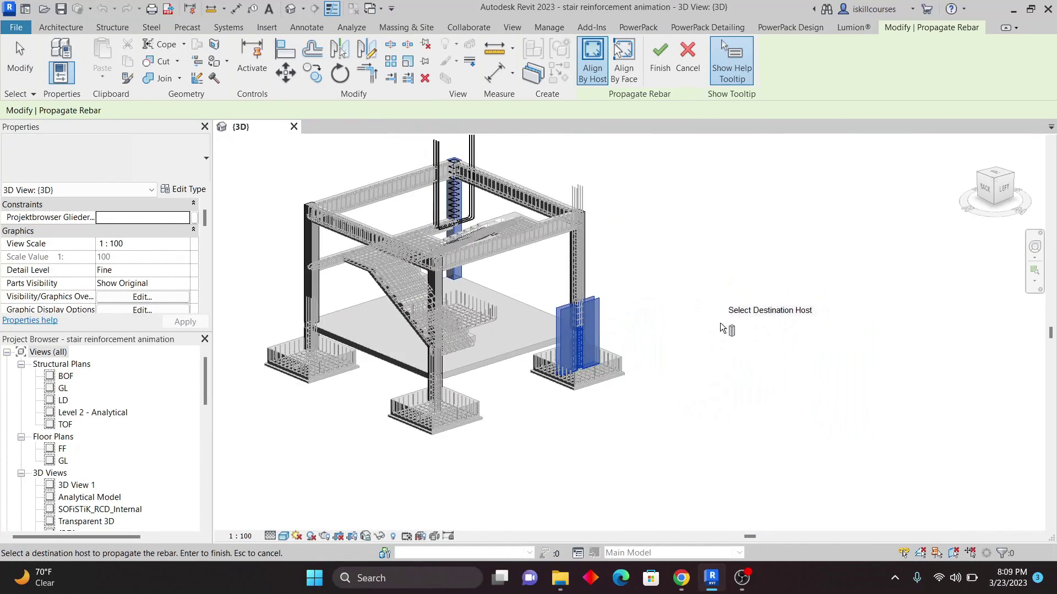
{"action": "scroll", "coordinate": [441, 174], "scroll_direction": "up", "scroll_amount": 3}
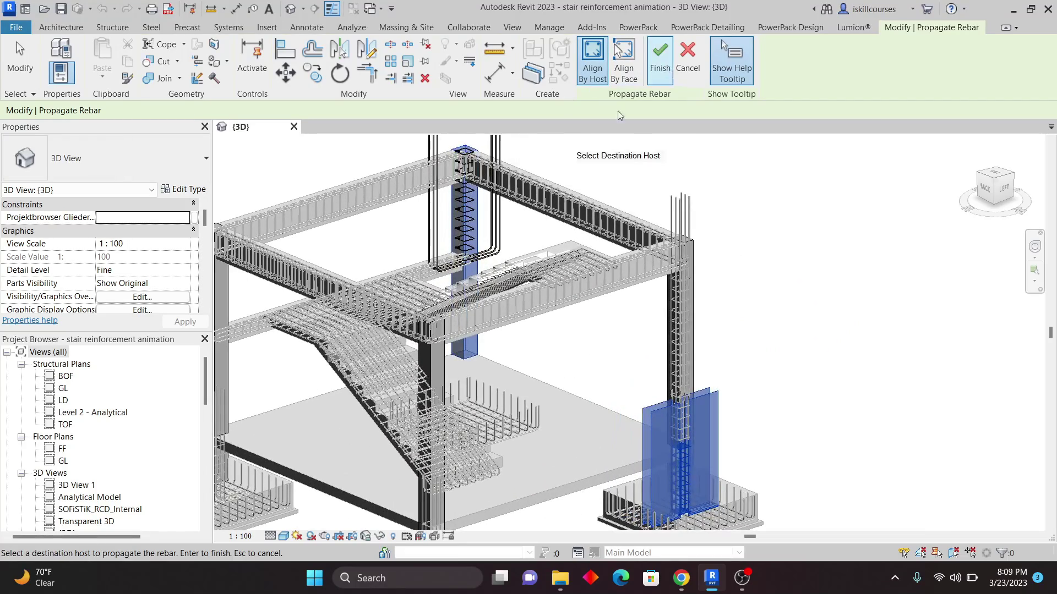
Finish the pending rebar propagation and bring the model round to a front view
{"action": "left_click", "coordinate": [659, 61]}
{"action": "scroll", "coordinate": [558, 181], "scroll_direction": "up", "scroll_amount": 5}
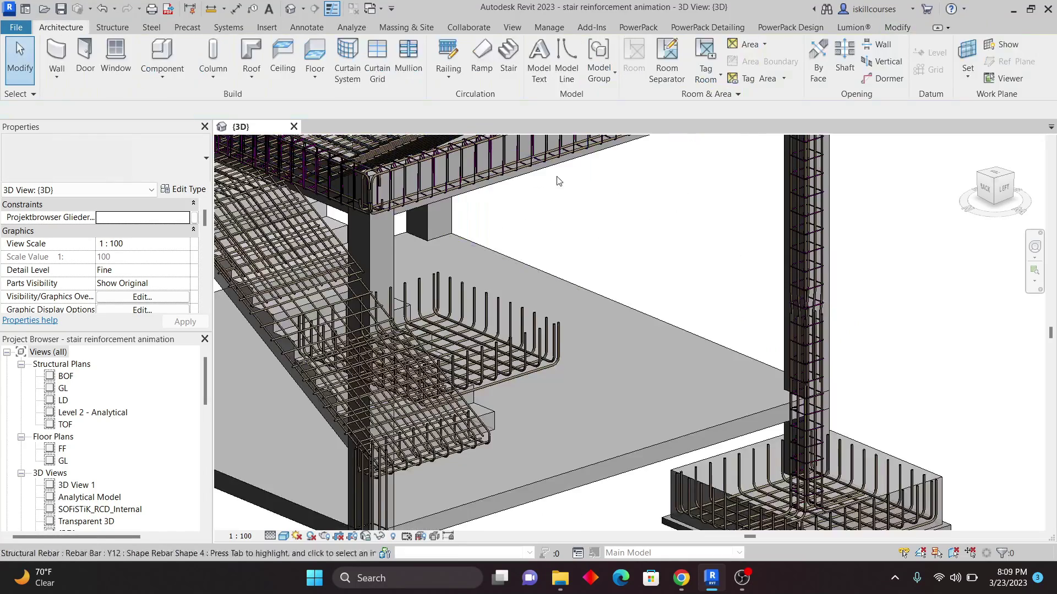
{"action": "scroll", "coordinate": [559, 181], "scroll_direction": "down", "scroll_amount": 5}
{"action": "middle_click_drag", "start_coordinate": [559, 181], "coordinate": [630, 241], "text": "shift"}
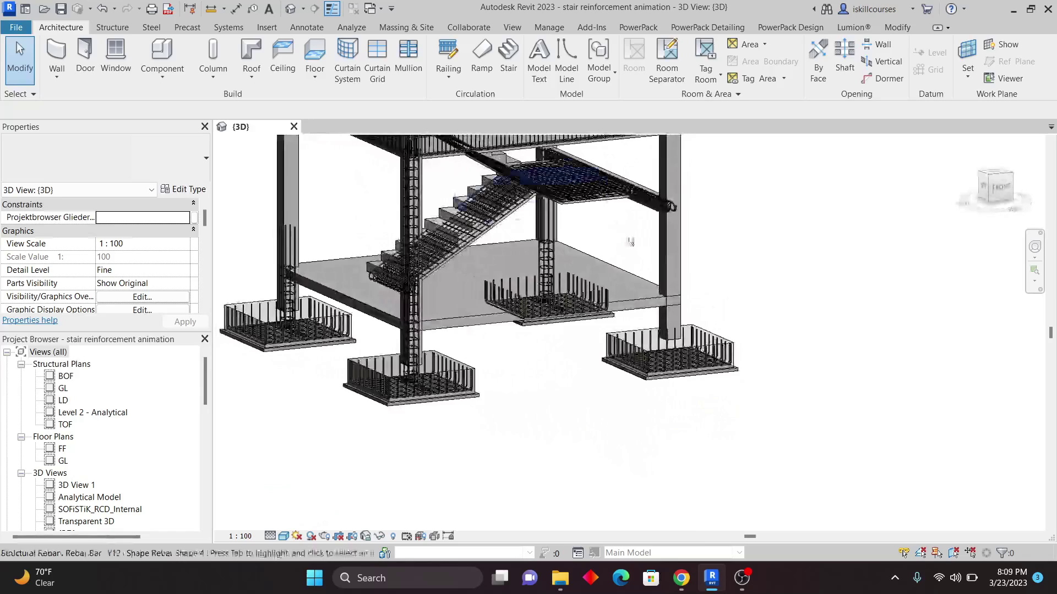
{"action": "scroll", "coordinate": [633, 245], "scroll_direction": "up", "scroll_amount": 3}
{"action": "scroll", "coordinate": [726, 293], "scroll_direction": "down", "scroll_amount": 3}
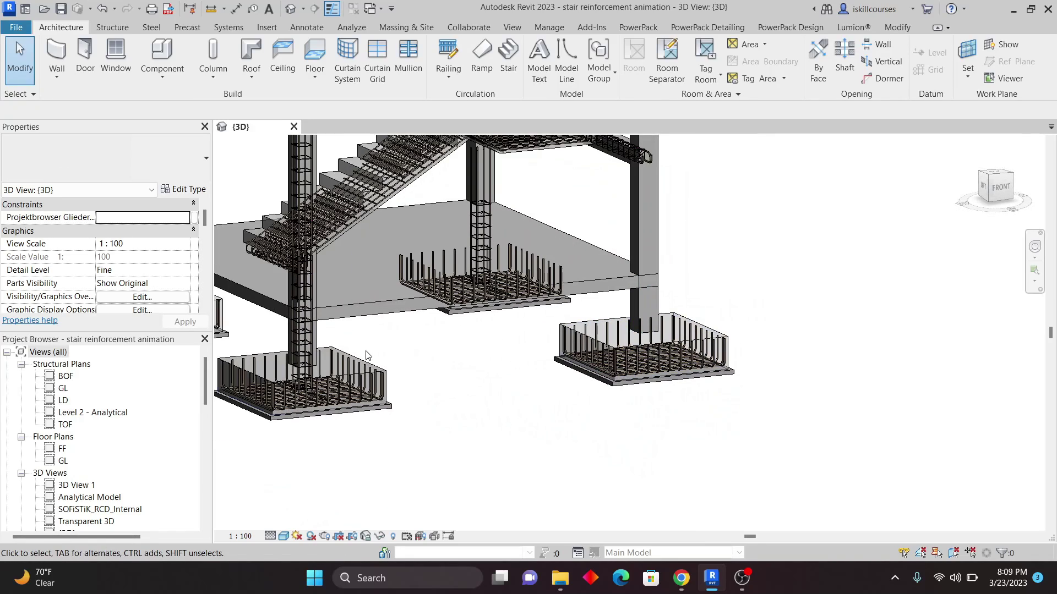
{"action": "scroll", "coordinate": [314, 330], "scroll_direction": "up", "scroll_amount": 4}
{"action": "scroll", "coordinate": [329, 332], "scroll_direction": "up", "scroll_amount": 3}
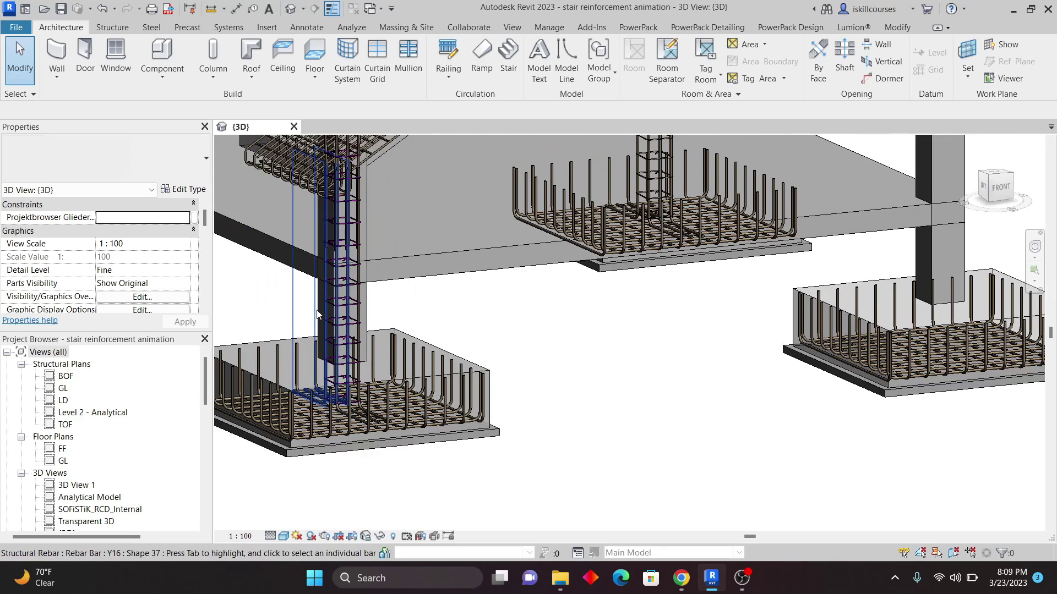
{"action": "scroll", "coordinate": [367, 307], "scroll_direction": "up", "scroll_amount": 2}
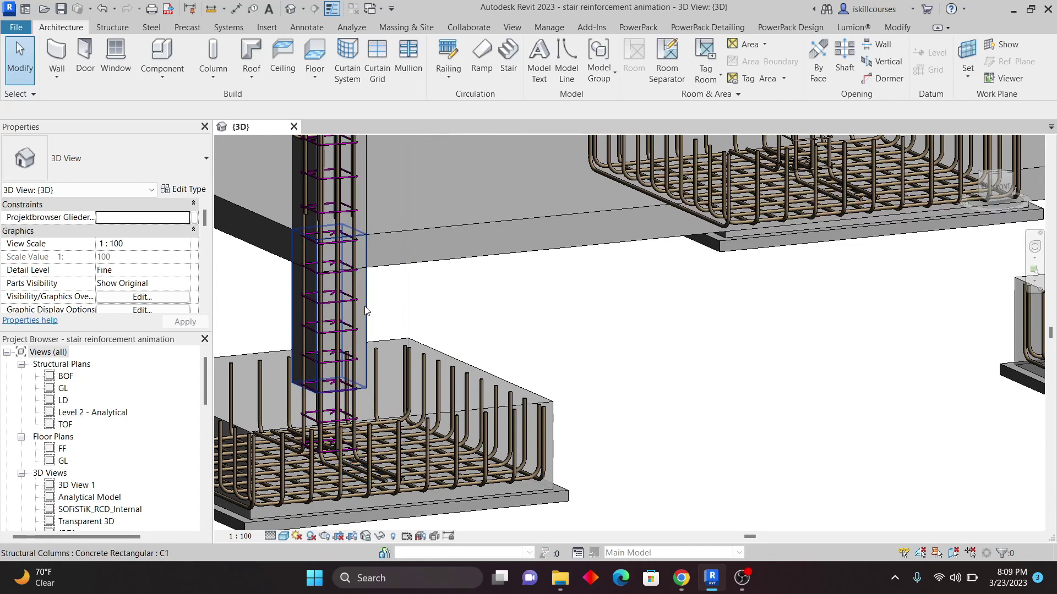
Propagate the left column's rebar into column C1 on another footing, then check from the back-left
{"action": "left_click", "coordinate": [365, 309]}
{"action": "left_click", "coordinate": [753, 76]}
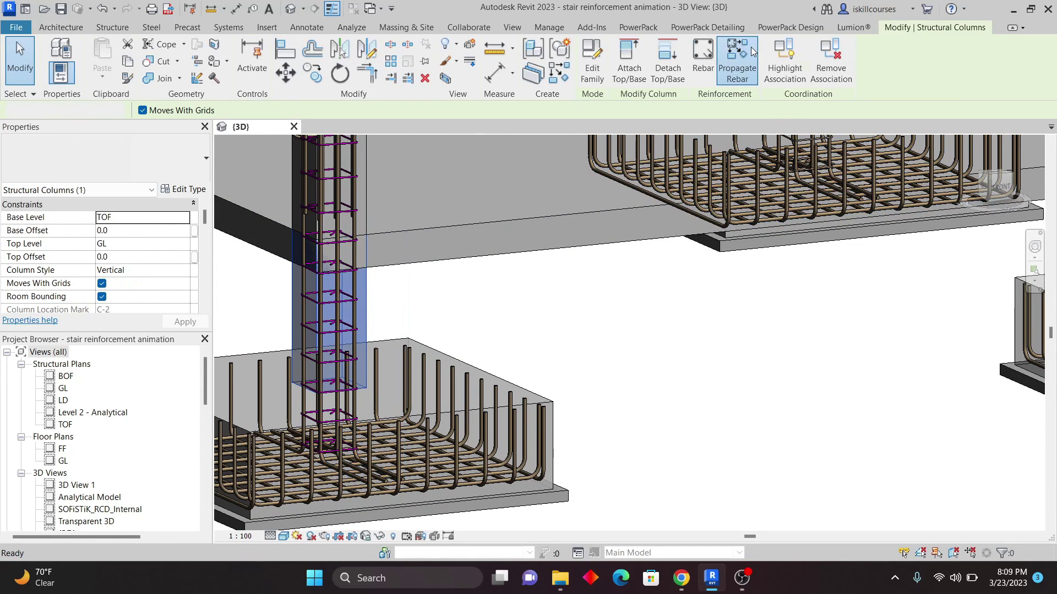
{"action": "middle_click_drag", "start_coordinate": [545, 165], "coordinate": [867, 209], "text": "shift"}
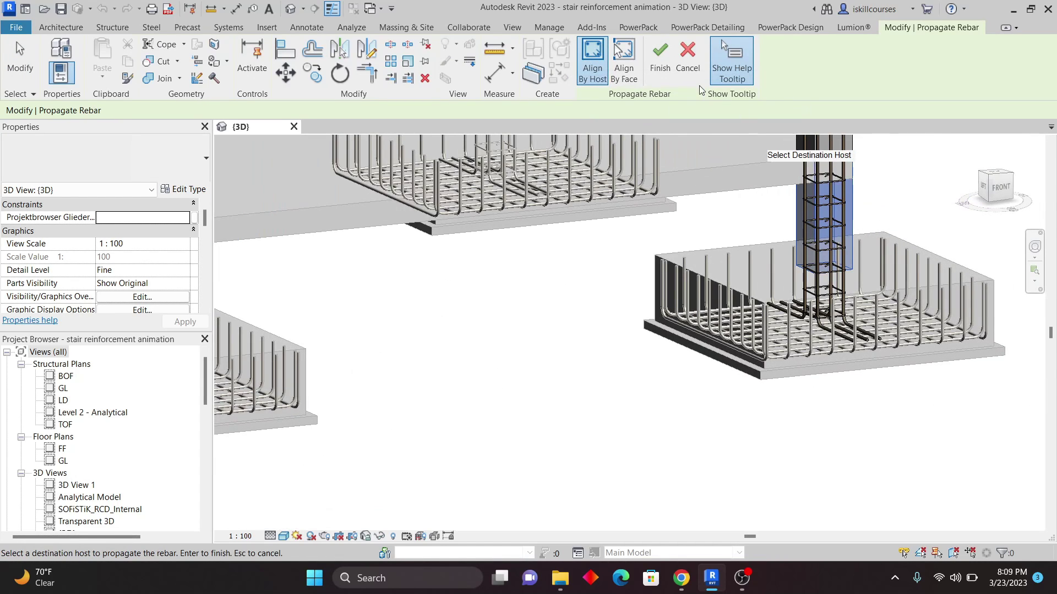
{"action": "left_click", "coordinate": [842, 176]}
{"action": "key", "text": "Return"}
{"action": "scroll", "coordinate": [840, 356], "scroll_direction": "down", "scroll_amount": 5}
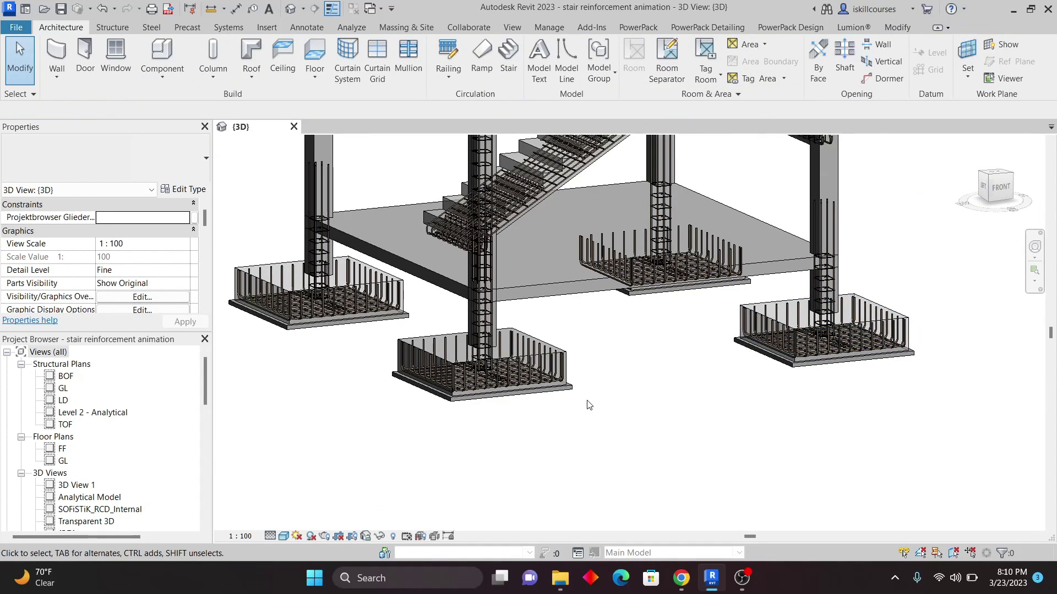
{"action": "scroll", "coordinate": [588, 405], "scroll_direction": "down", "scroll_amount": 5}
{"action": "middle_click_drag", "start_coordinate": [475, 456], "coordinate": [733, 443], "text": "shift"}
{"action": "scroll", "coordinate": [716, 380], "scroll_direction": "up", "scroll_amount": 6}
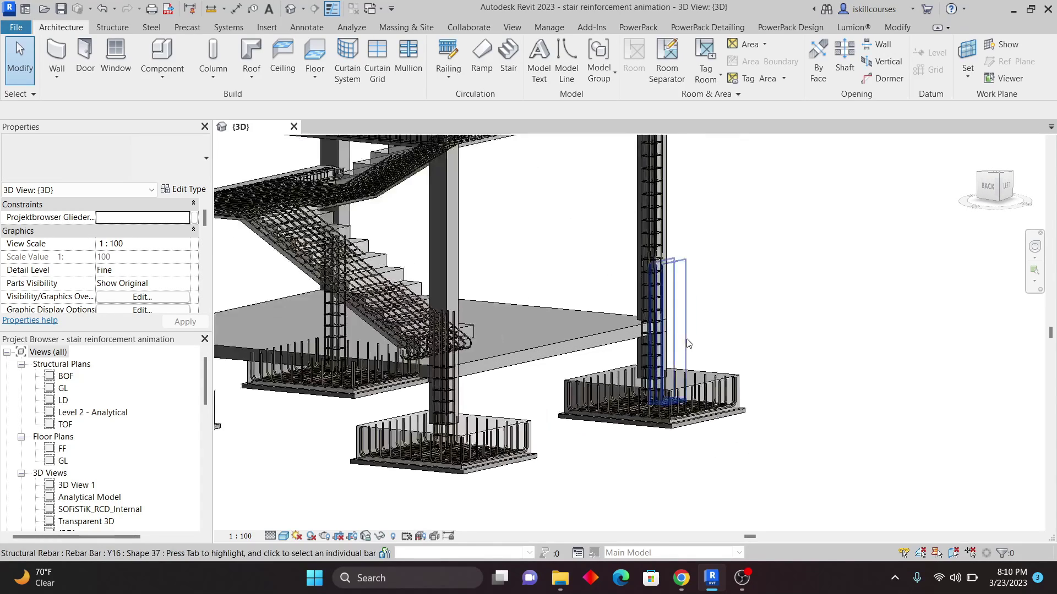
{"action": "scroll", "coordinate": [731, 400], "scroll_direction": "down", "scroll_amount": 5}
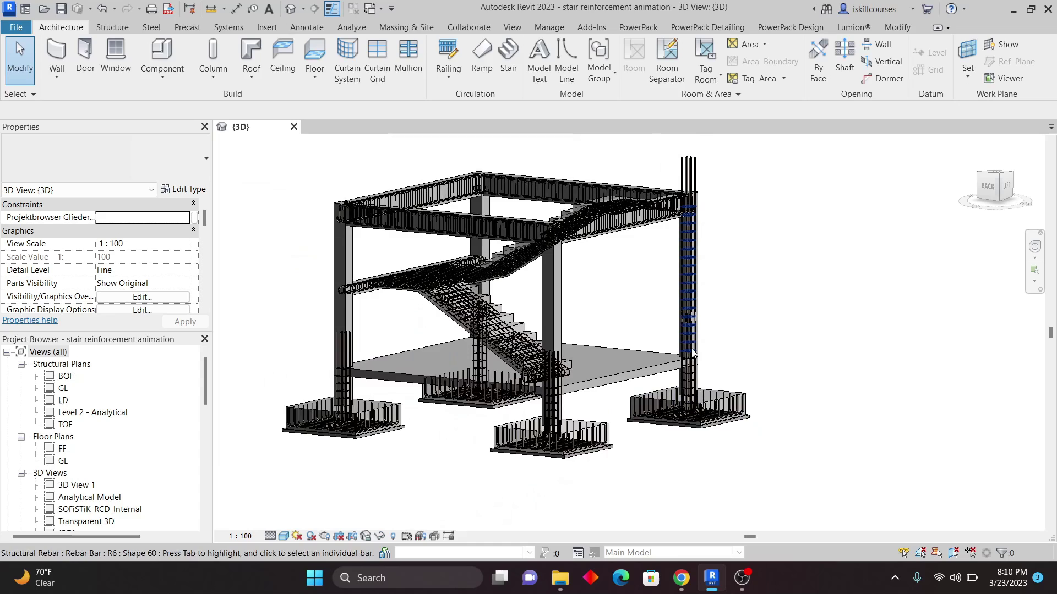
{"action": "scroll", "coordinate": [754, 341], "scroll_direction": "up", "scroll_amount": 6}
{"action": "scroll", "coordinate": [804, 353], "scroll_direction": "down", "scroll_amount": 2}
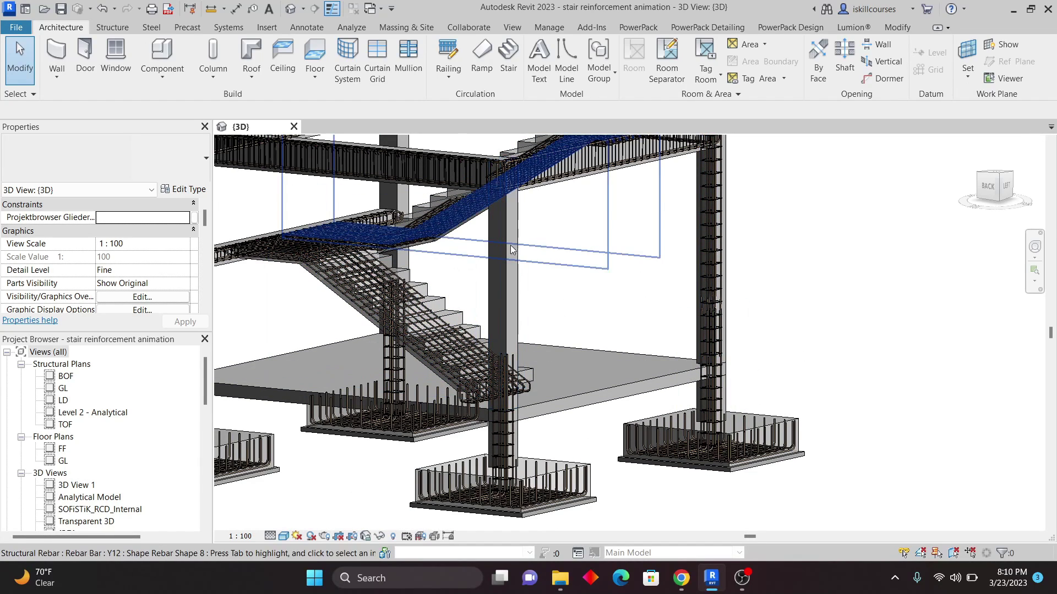
{"action": "scroll", "coordinate": [765, 221], "scroll_direction": "up", "scroll_amount": 4}
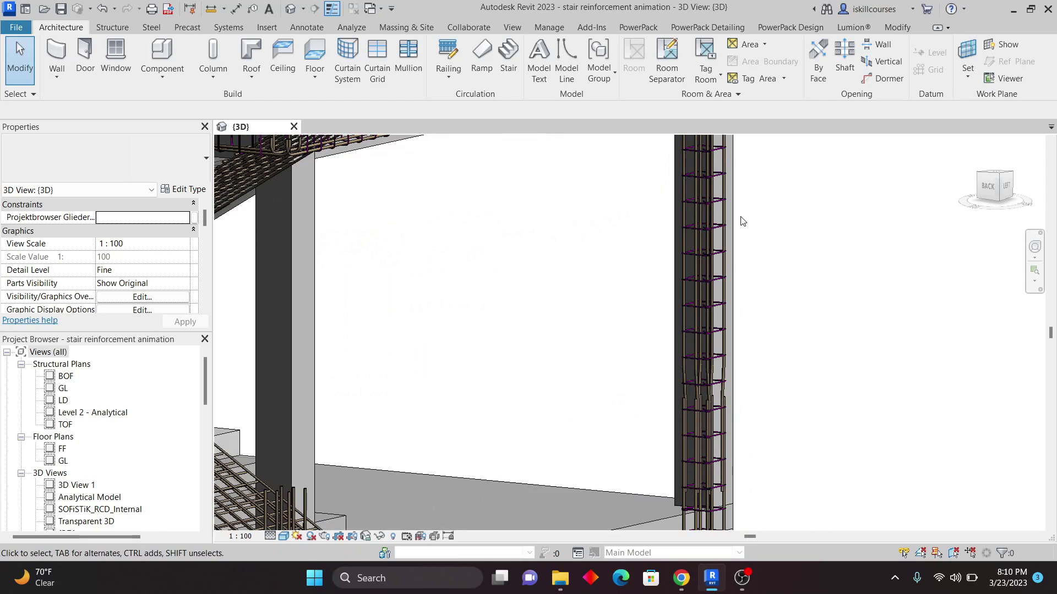
Propagate the right column's rebar cage by host into the middle column next to the stairs
{"action": "left_click", "coordinate": [731, 221]}
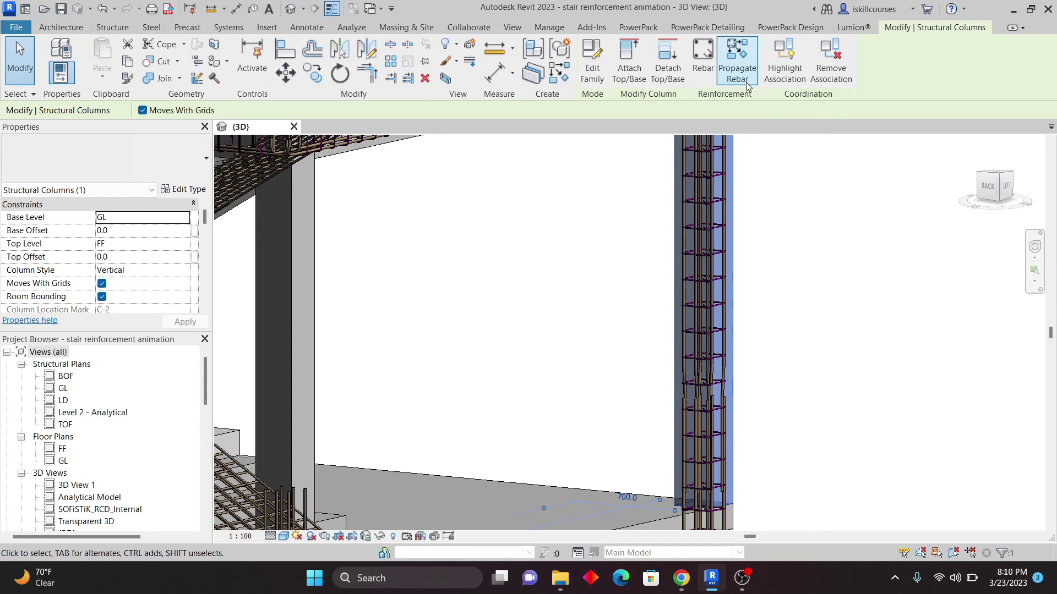
{"action": "left_click", "coordinate": [738, 52]}
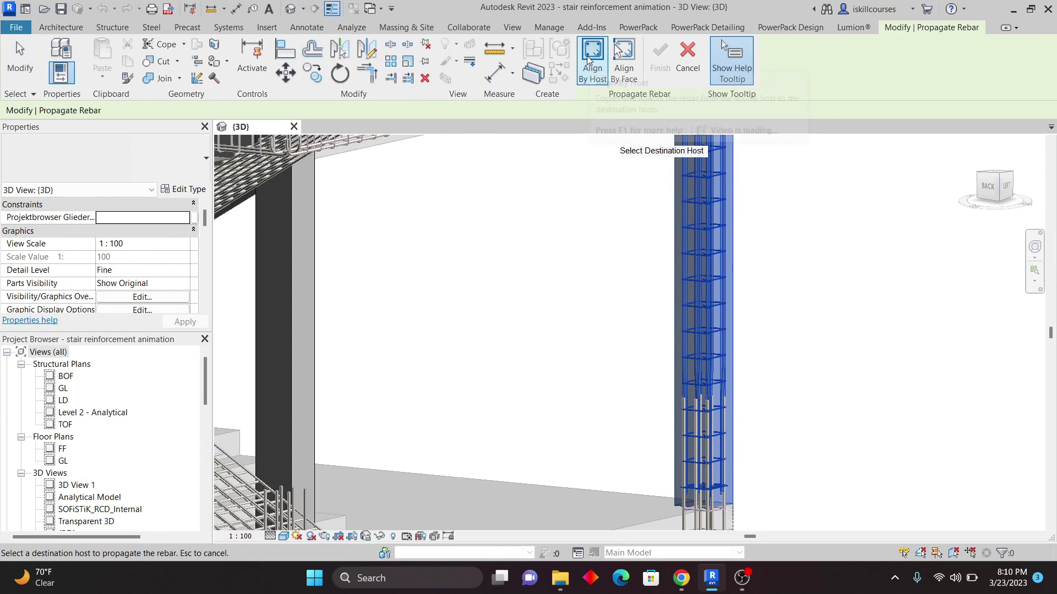
{"action": "scroll", "coordinate": [760, 302], "scroll_direction": "down", "scroll_amount": 3}
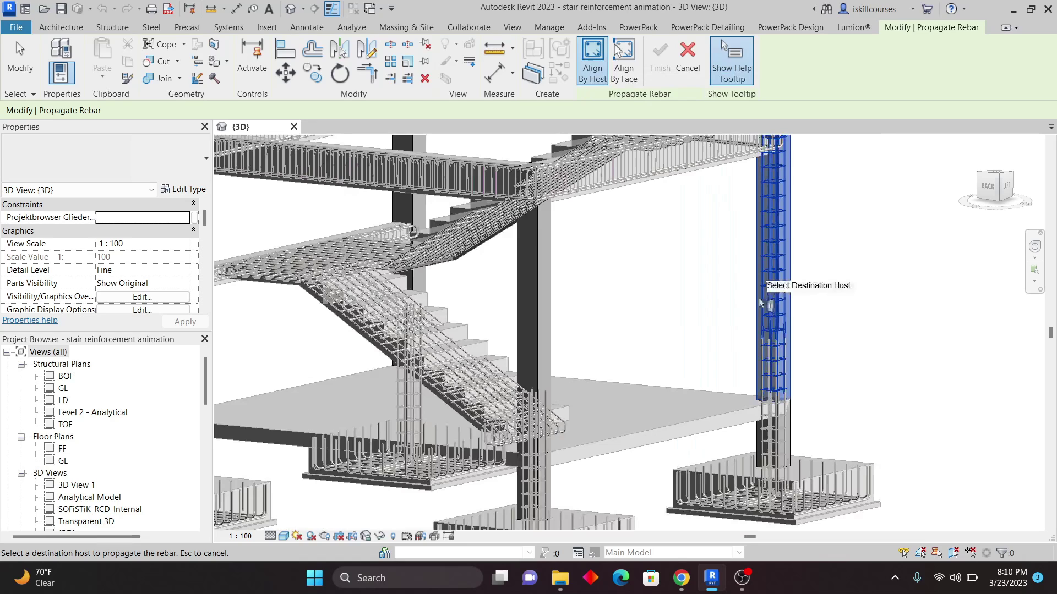
{"action": "left_click", "coordinate": [543, 283]}
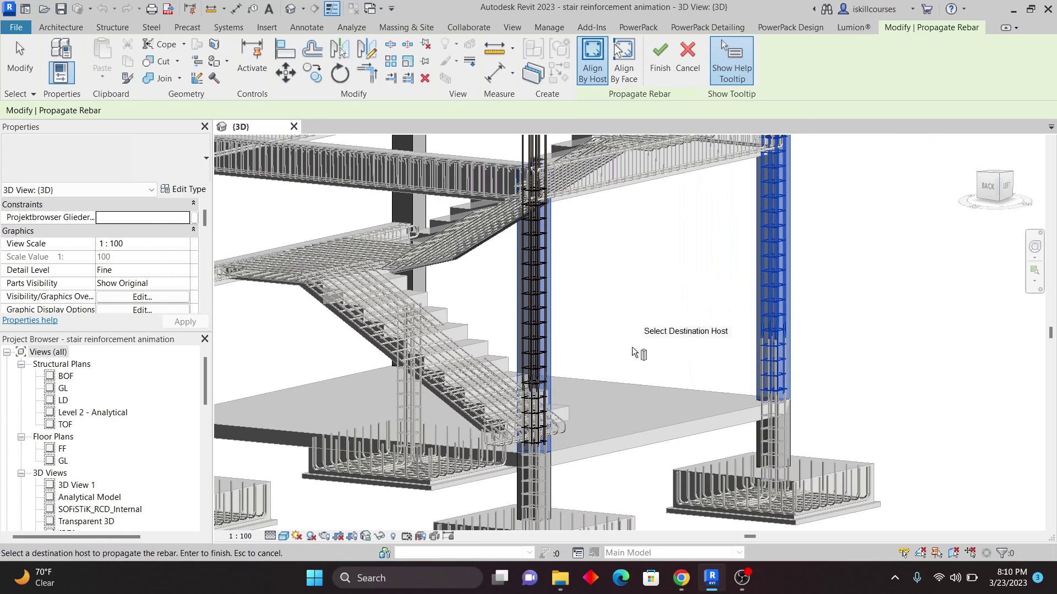
{"action": "left_click", "coordinate": [660, 70]}
{"action": "scroll", "coordinate": [750, 312], "scroll_direction": "down", "scroll_amount": 5}
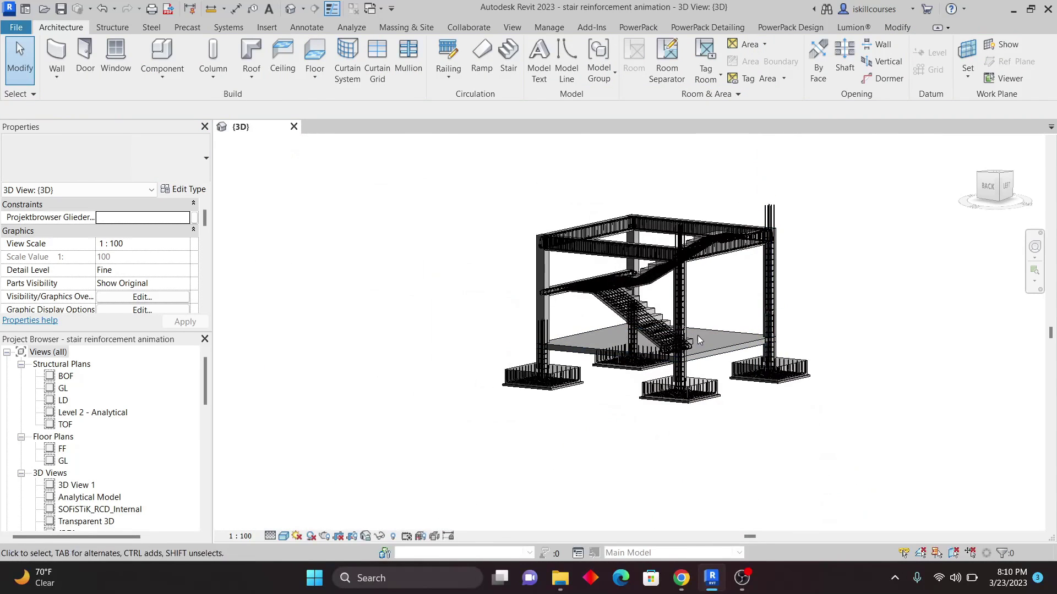
Zoom to the front footing and window-select it along with its two rebar sets
{"action": "scroll", "coordinate": [698, 335], "scroll_direction": "up", "scroll_amount": 3}
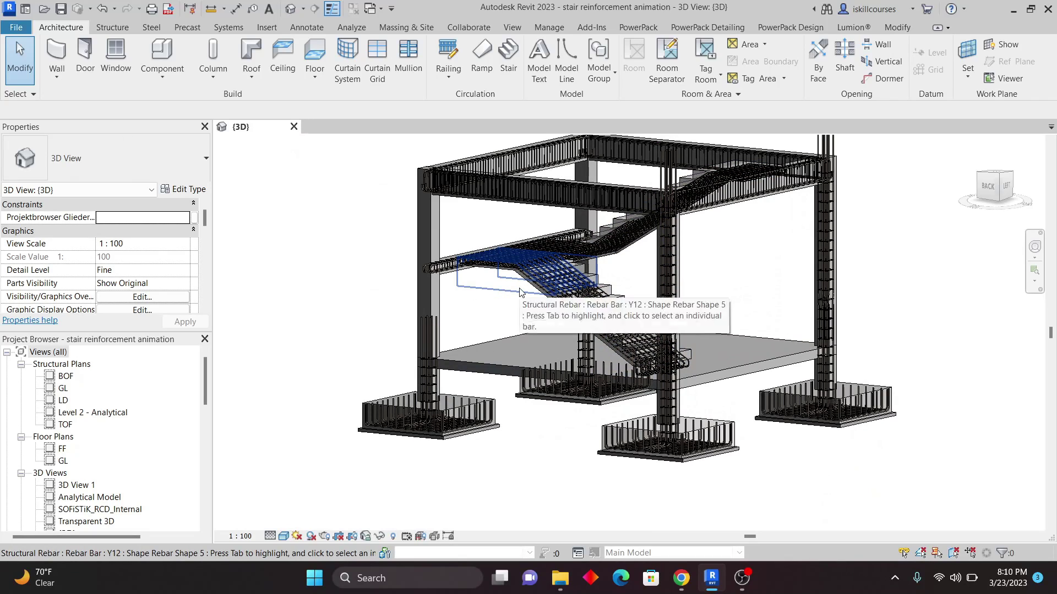
{"action": "scroll", "coordinate": [840, 254], "scroll_direction": "up", "scroll_amount": 3}
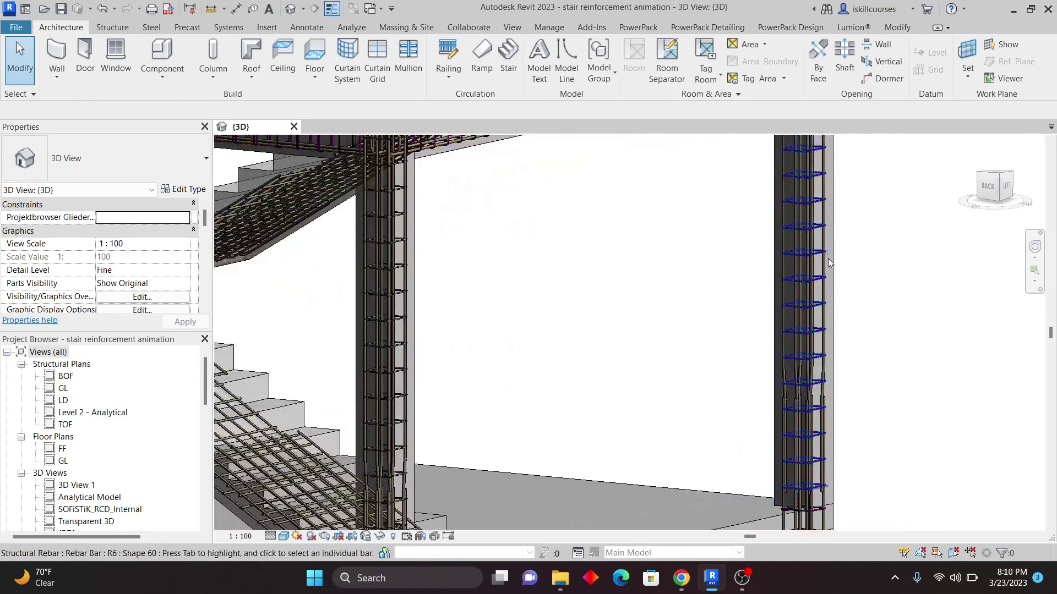
{"action": "scroll", "coordinate": [787, 270], "scroll_direction": "down", "scroll_amount": 3}
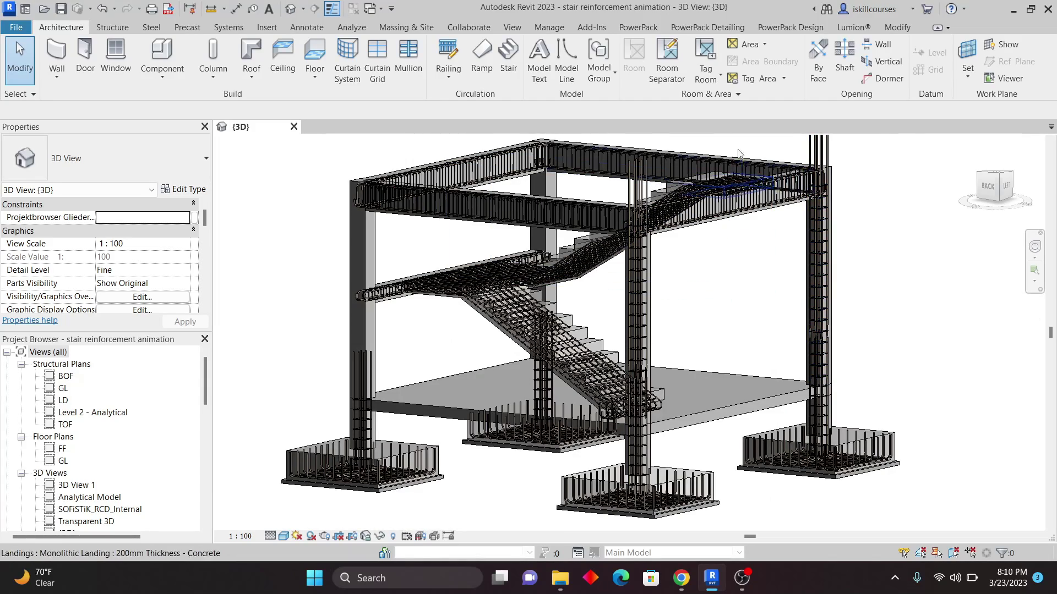
{"action": "scroll", "coordinate": [427, 307], "scroll_direction": "up", "scroll_amount": 2}
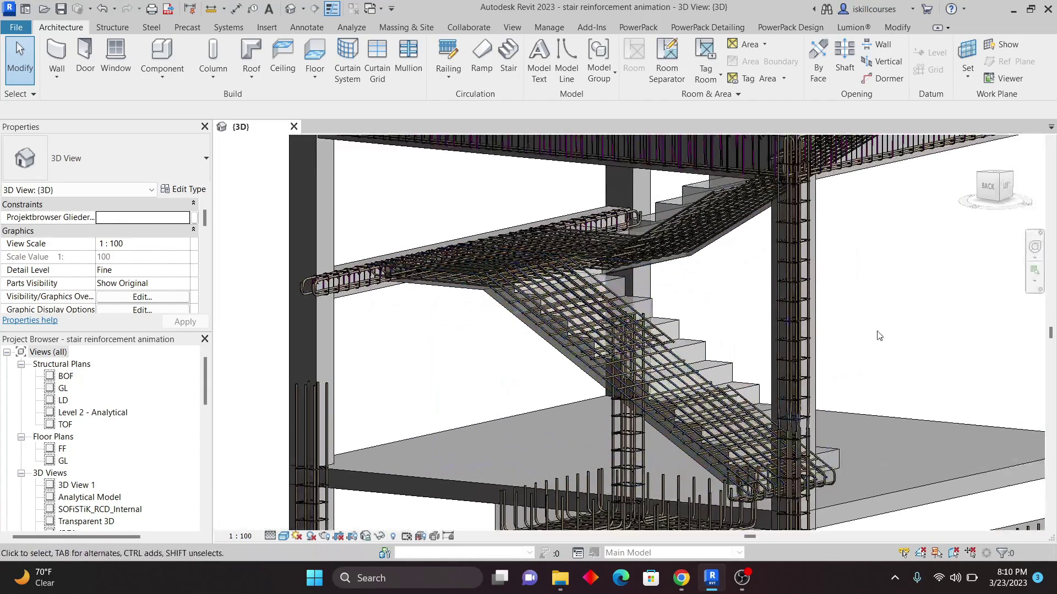
{"action": "scroll", "coordinate": [849, 317], "scroll_direction": "down", "scroll_amount": 5}
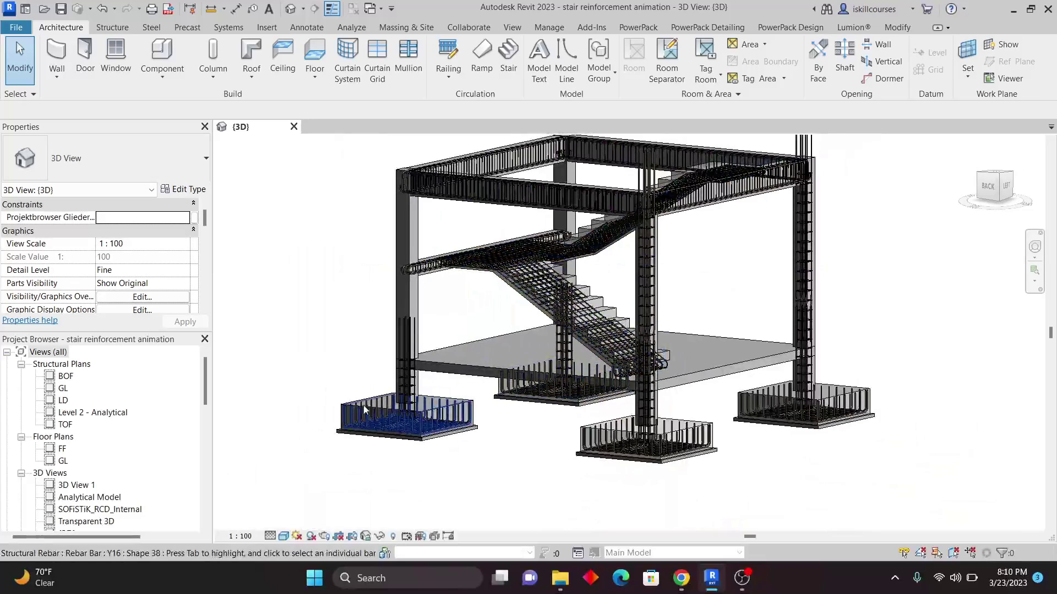
{"action": "scroll", "coordinate": [550, 473], "scroll_direction": "up", "scroll_amount": 5}
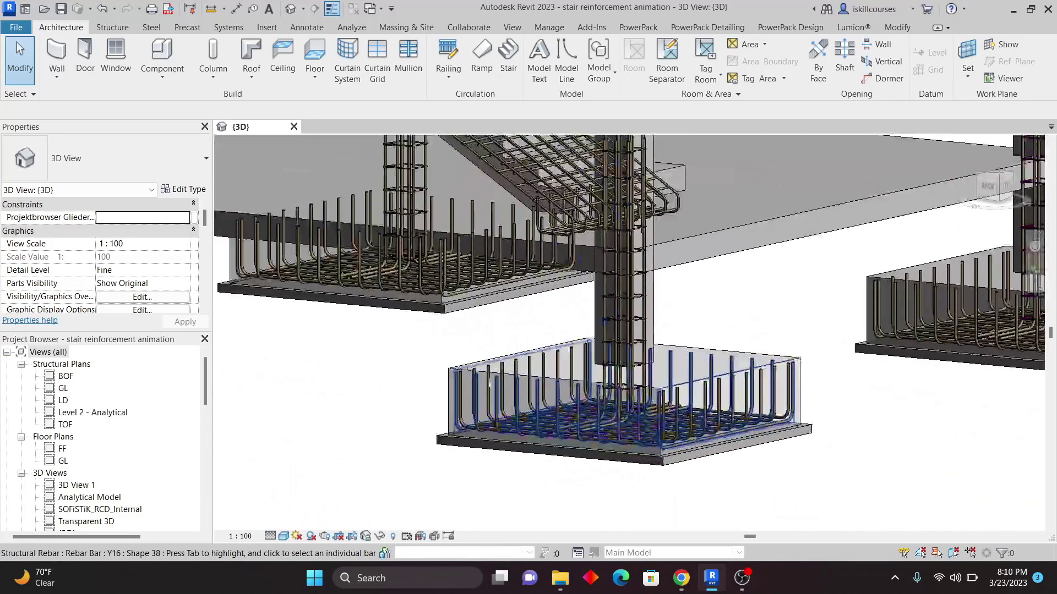
{"action": "left_click_drag", "start_coordinate": [739, 468], "coordinate": [821, 507]}
Filter the footing selection to only Structural Rebar, then deselect everything
{"action": "left_click", "coordinate": [647, 60]}
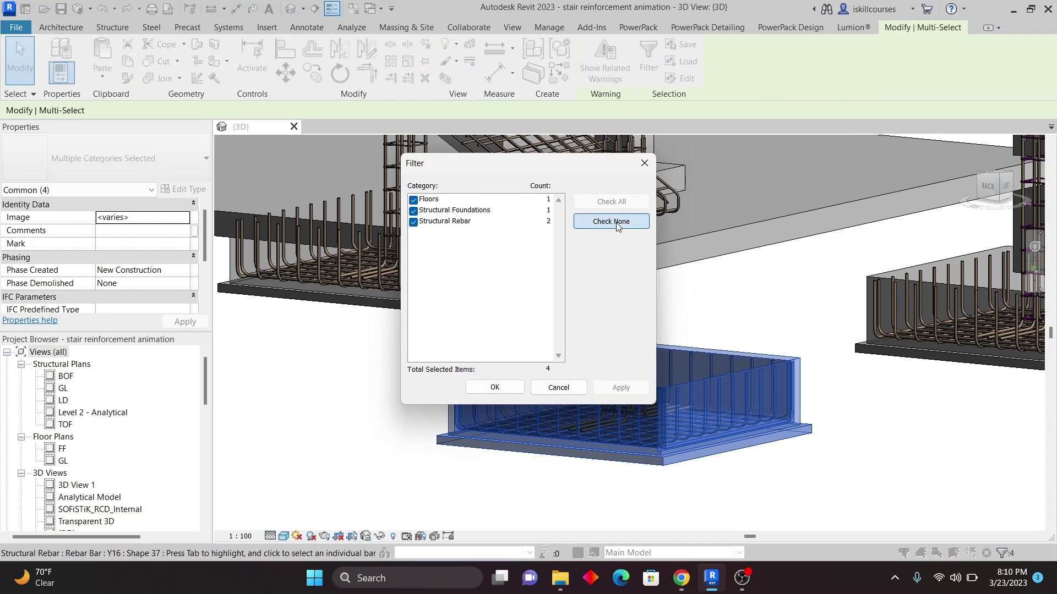
{"action": "left_click", "coordinate": [619, 390]}
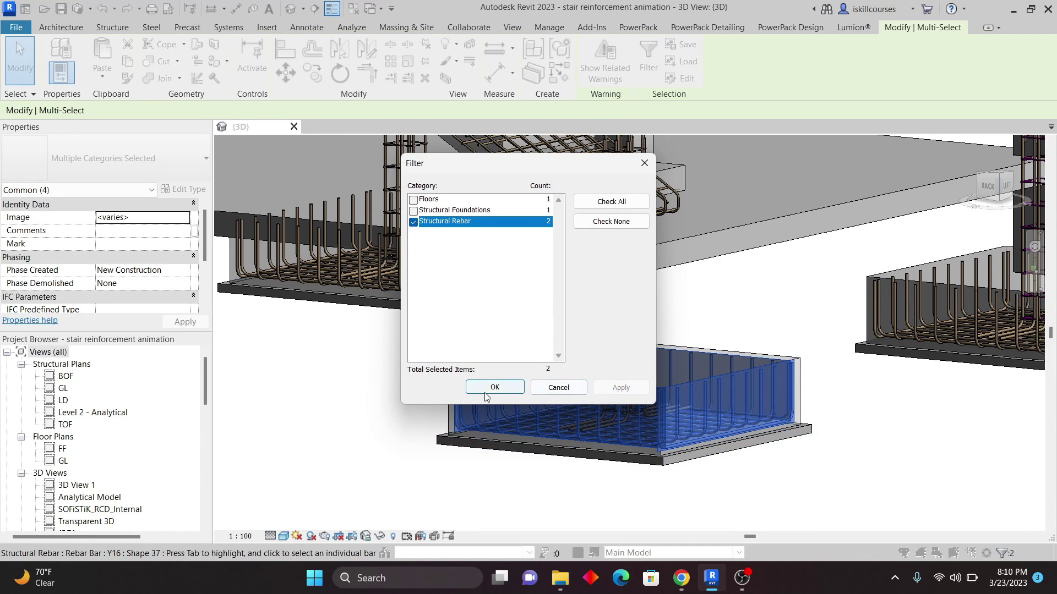
{"action": "left_click", "coordinate": [485, 392]}
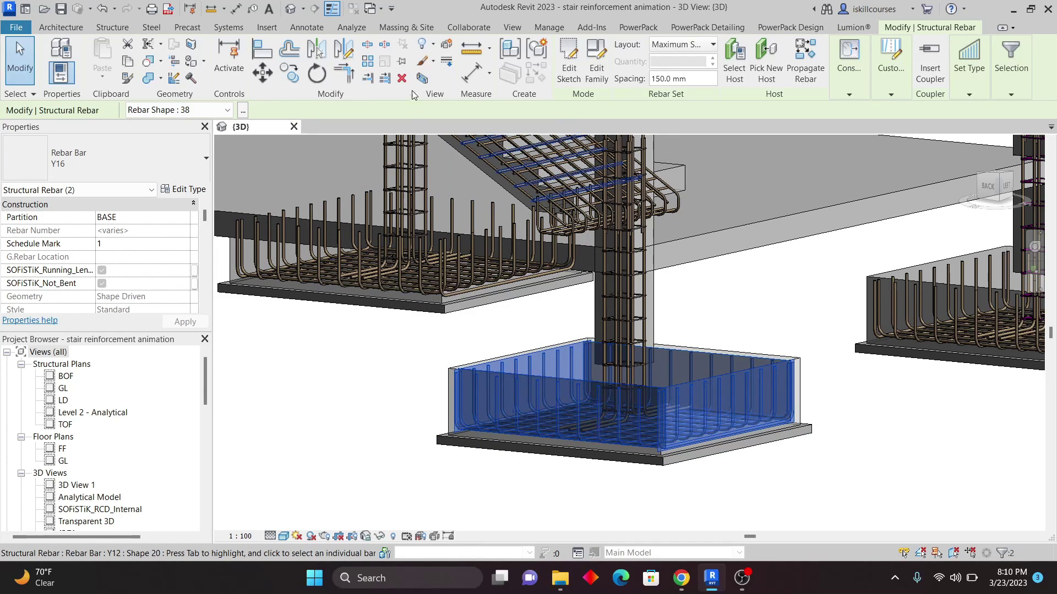
{"action": "key", "text": "Escape"}
Select the right footing's vertical rebar set and start Propagate Rebar with Align By Face
{"action": "scroll", "coordinate": [407, 419], "scroll_direction": "down", "scroll_amount": 3}
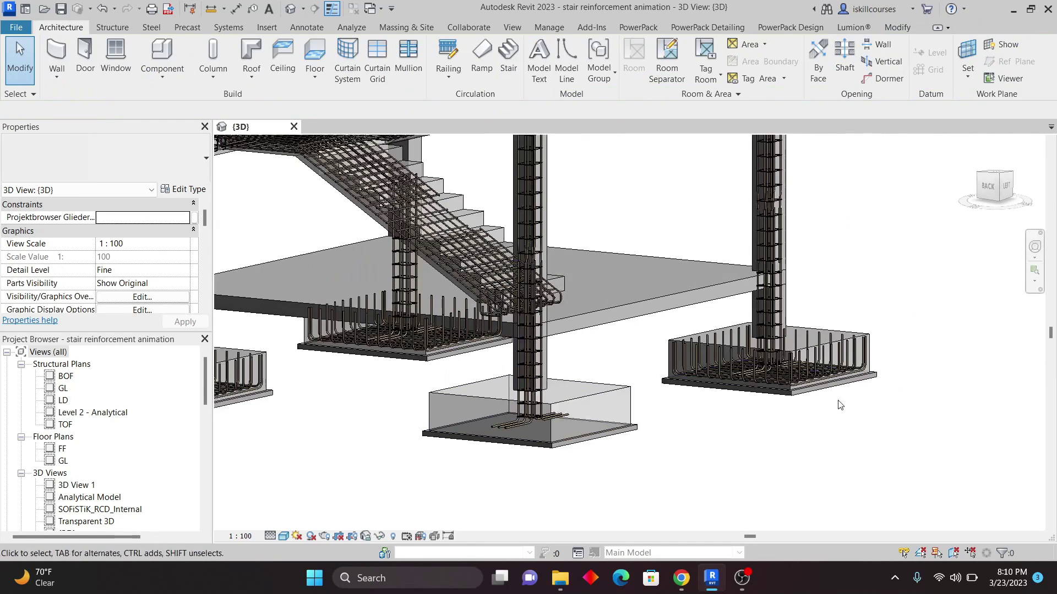
{"action": "scroll", "coordinate": [839, 405], "scroll_direction": "up", "scroll_amount": 5}
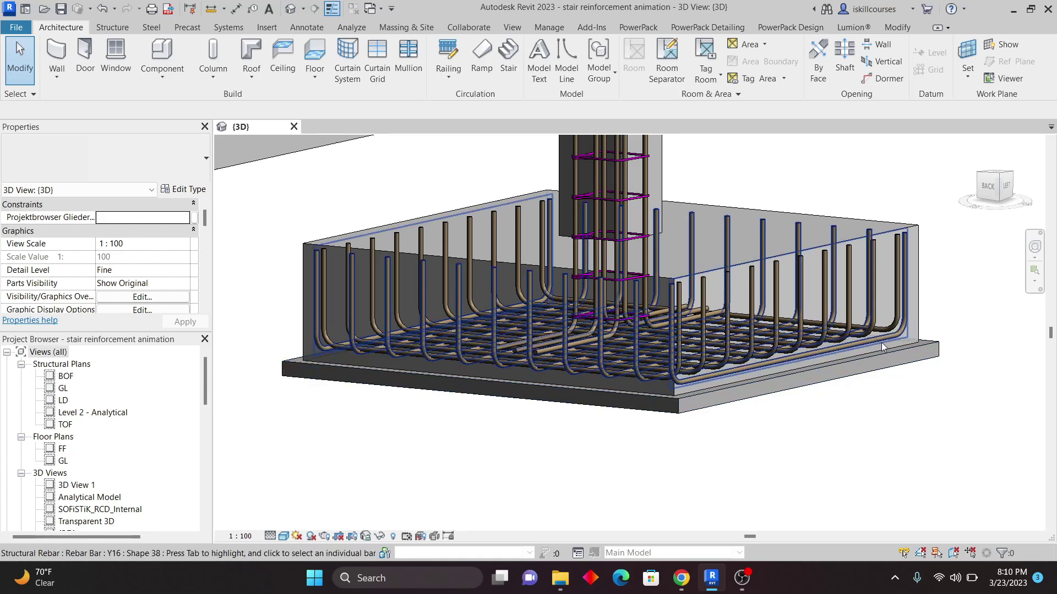
{"action": "left_click", "coordinate": [880, 342]}
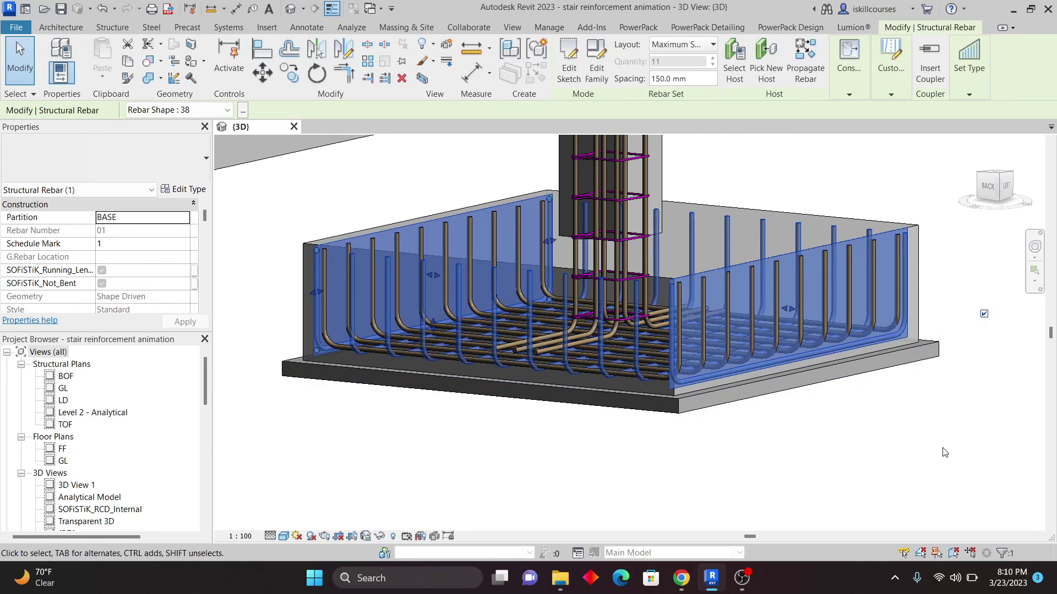
{"action": "left_click", "coordinate": [805, 61]}
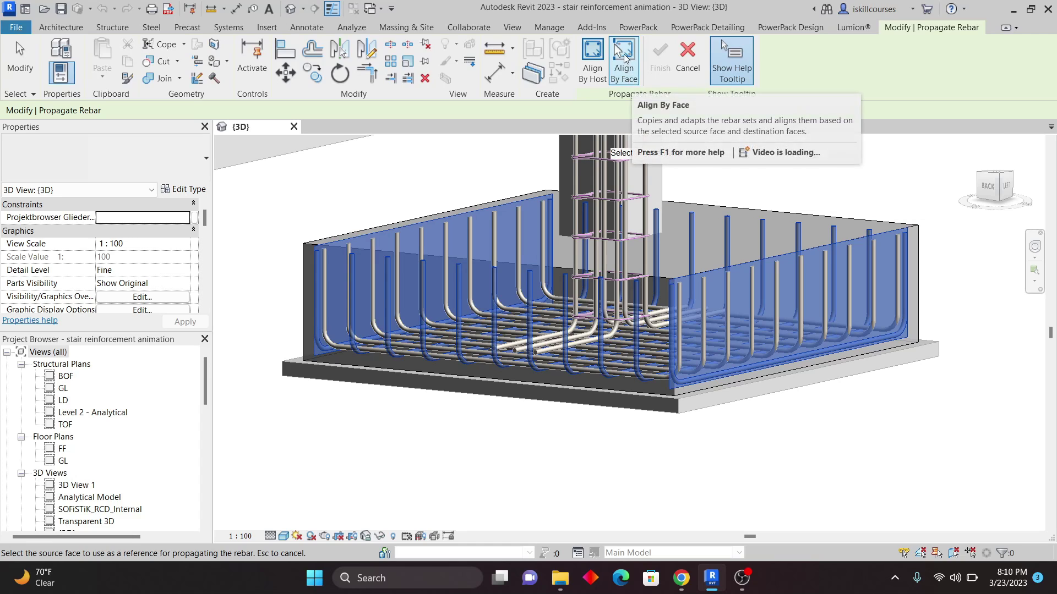
Propagate the rebar set by face from the right footing's side face to the middle footing's face
{"action": "left_click", "coordinate": [902, 235]}
{"action": "scroll", "coordinate": [934, 266], "scroll_direction": "down", "scroll_amount": 5}
{"action": "scroll", "coordinate": [695, 340], "scroll_direction": "up", "scroll_amount": 3}
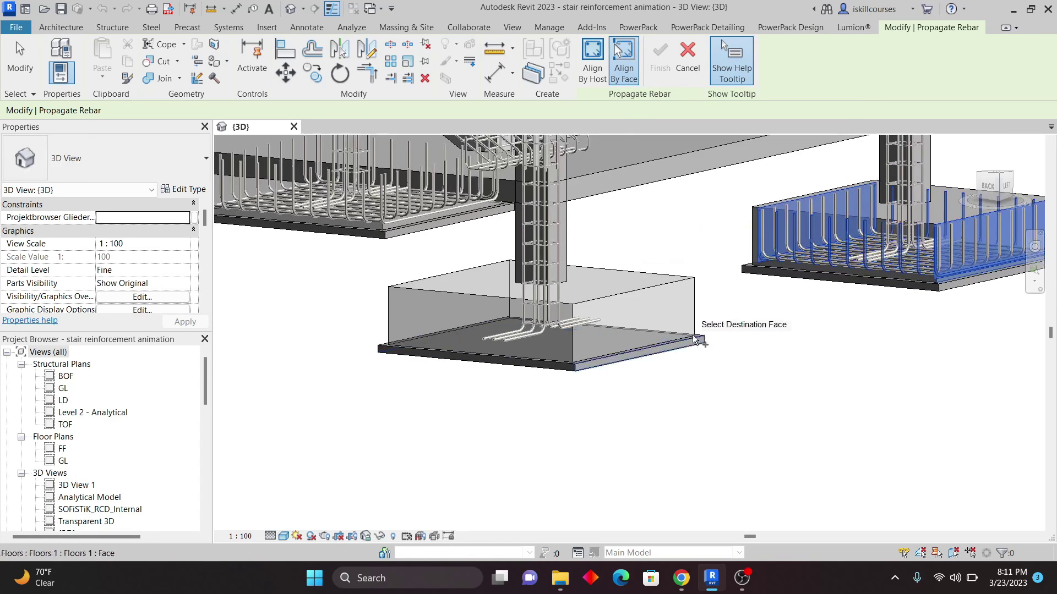
{"action": "left_click", "coordinate": [668, 289]}
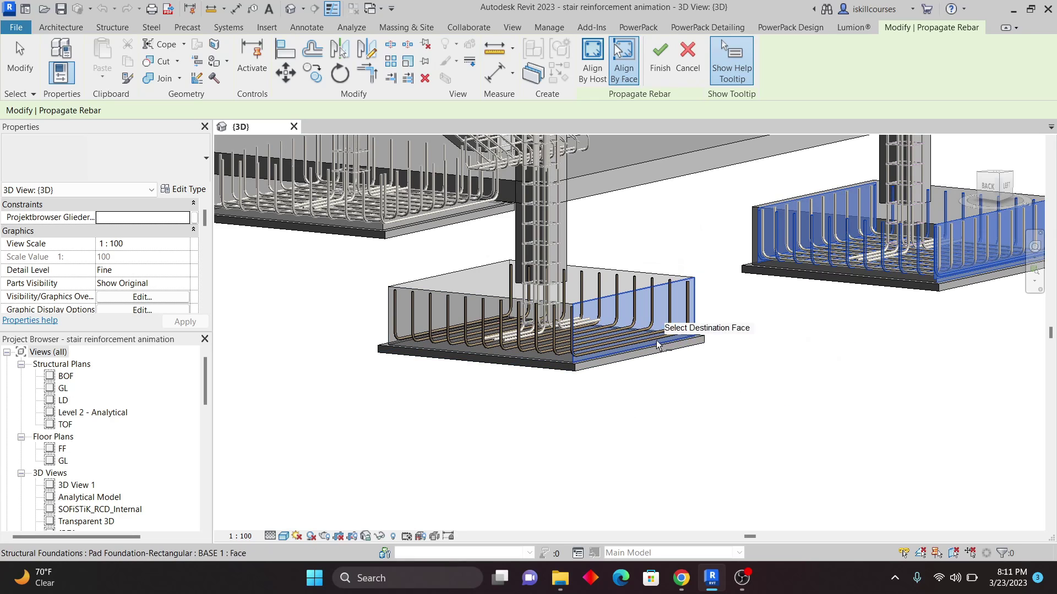
{"action": "scroll", "coordinate": [474, 396], "scroll_direction": "down", "scroll_amount": 5}
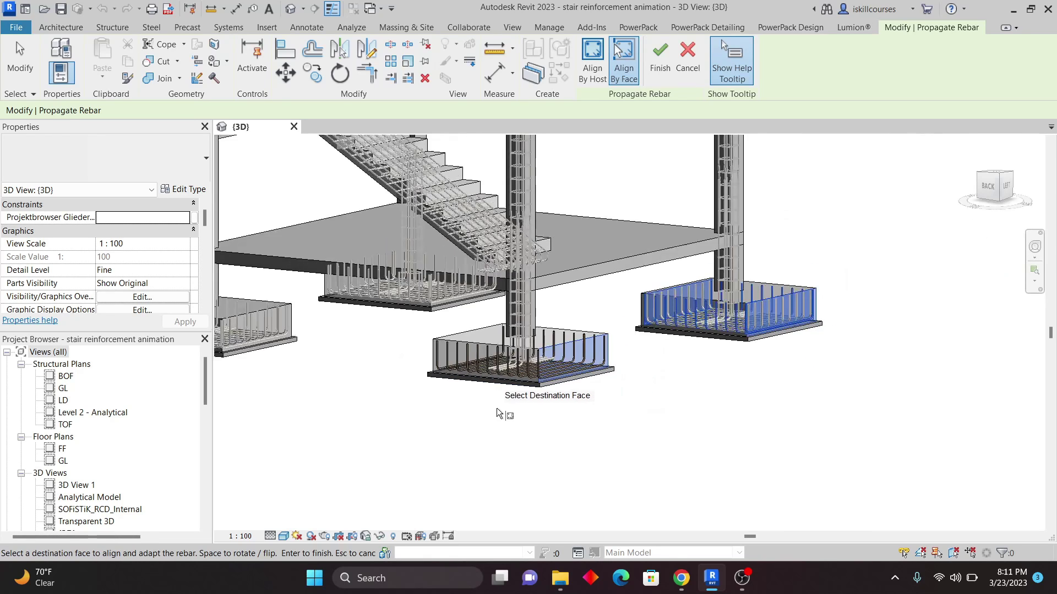
{"action": "scroll", "coordinate": [408, 311], "scroll_direction": "up", "scroll_amount": 5}
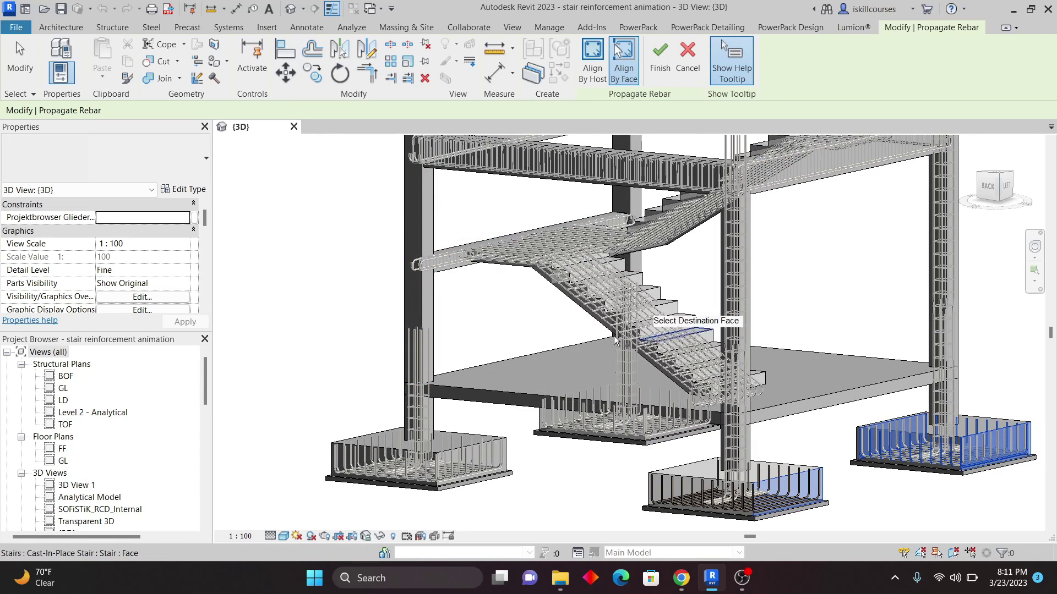
{"action": "scroll", "coordinate": [468, 330], "scroll_direction": "down", "scroll_amount": 4}
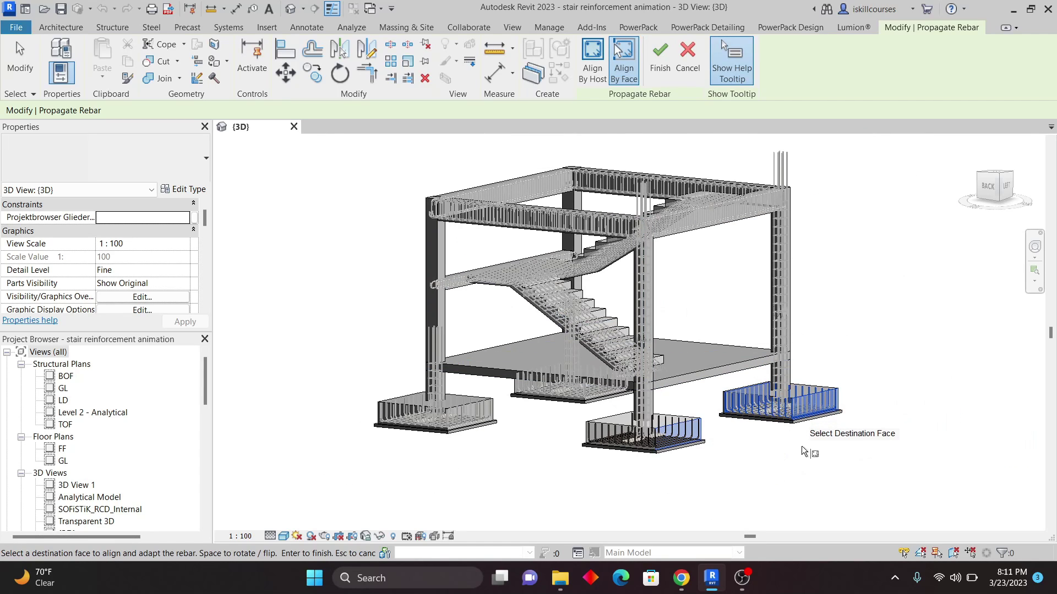
{"action": "scroll", "coordinate": [806, 448], "scroll_direction": "up", "scroll_amount": 2}
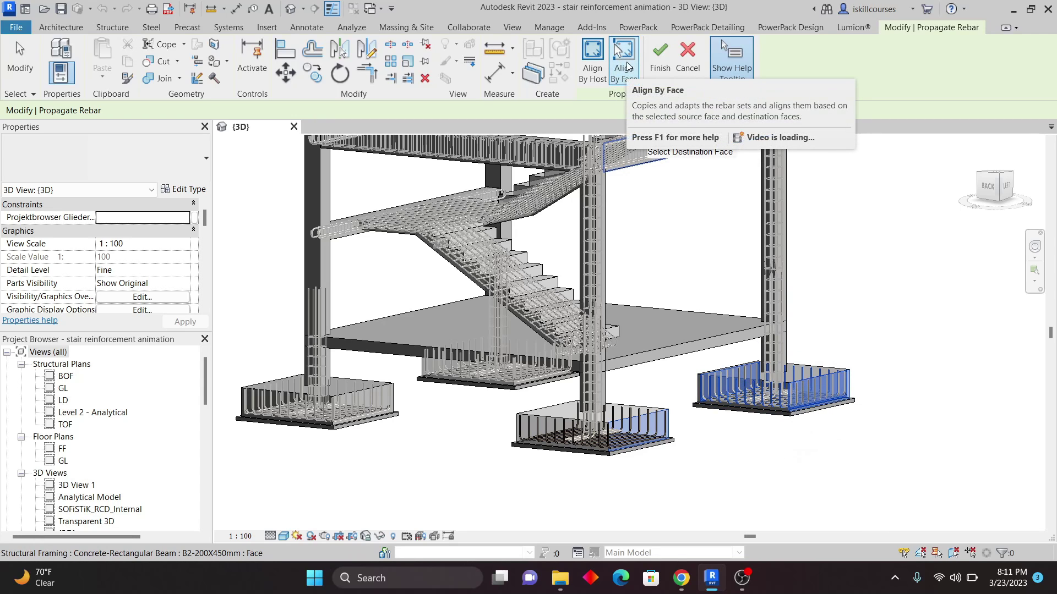
{"action": "left_click", "coordinate": [660, 56]}
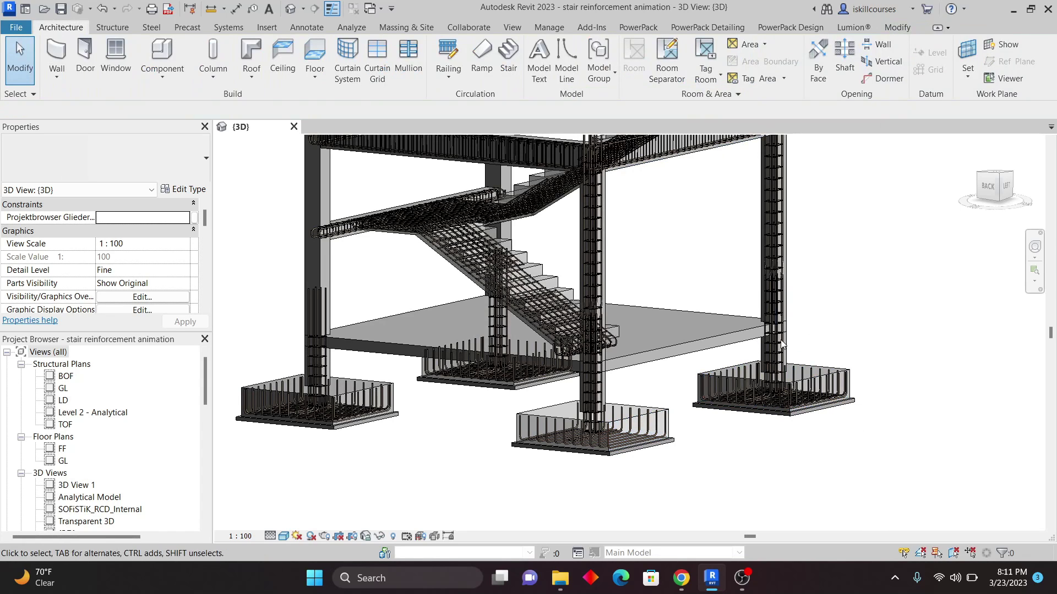
Zoom into the right column and select its shape-60 tie rebar set
{"action": "scroll", "coordinate": [782, 344], "scroll_direction": "down", "scroll_amount": 2}
{"action": "scroll", "coordinate": [725, 273], "scroll_direction": "up", "scroll_amount": 8}
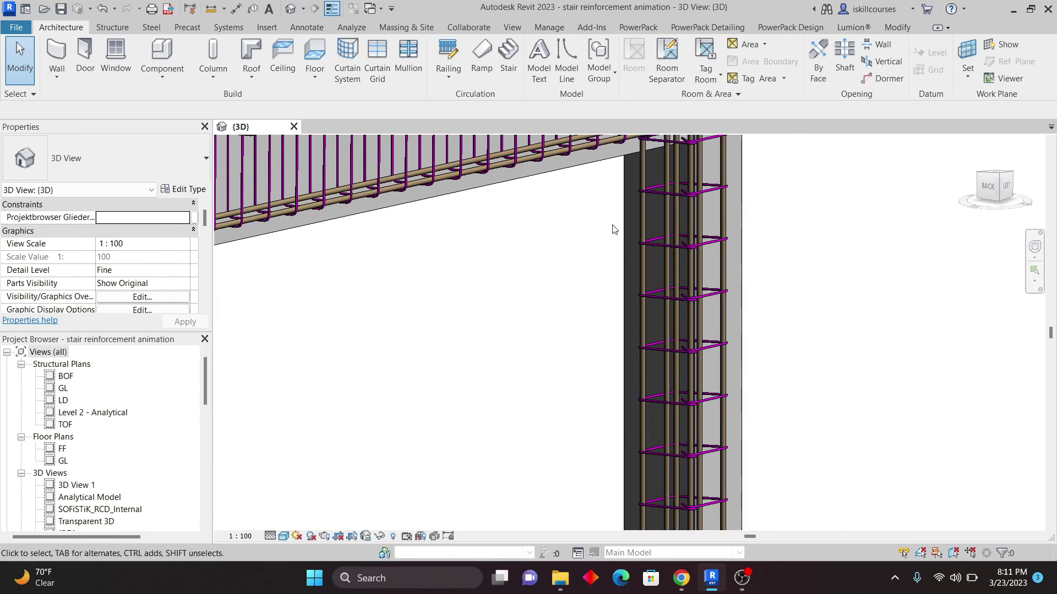
{"action": "left_click", "coordinate": [708, 243]}
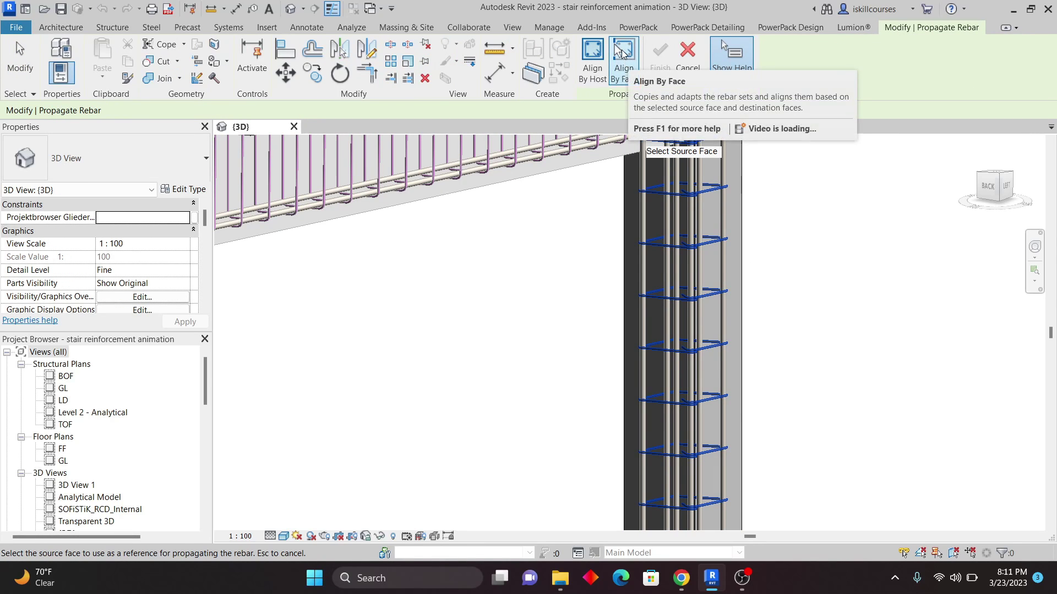
Propagate the shape-60 ties from the right column's face onto the left column's face and finish
{"action": "scroll", "coordinate": [854, 283], "scroll_direction": "down", "scroll_amount": 5}
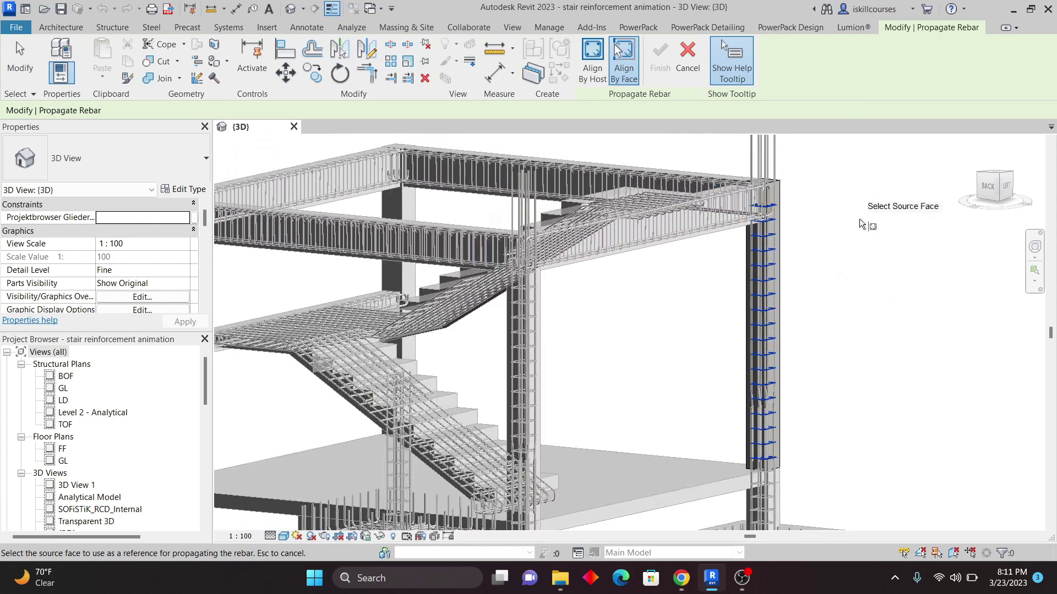
{"action": "scroll", "coordinate": [870, 285], "scroll_direction": "down", "scroll_amount": 3}
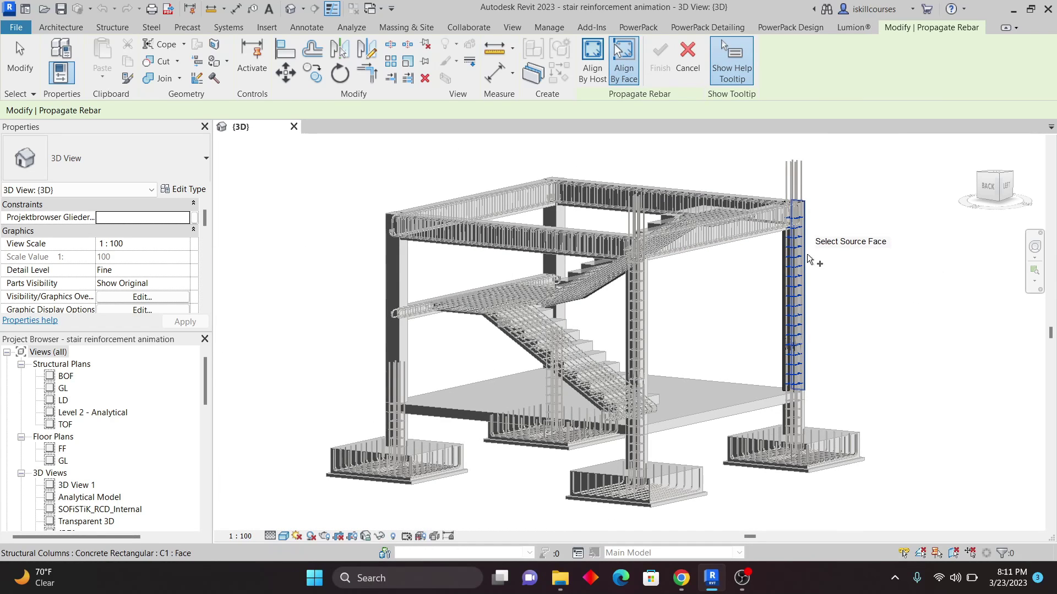
{"action": "scroll", "coordinate": [807, 259], "scroll_direction": "up", "scroll_amount": 4}
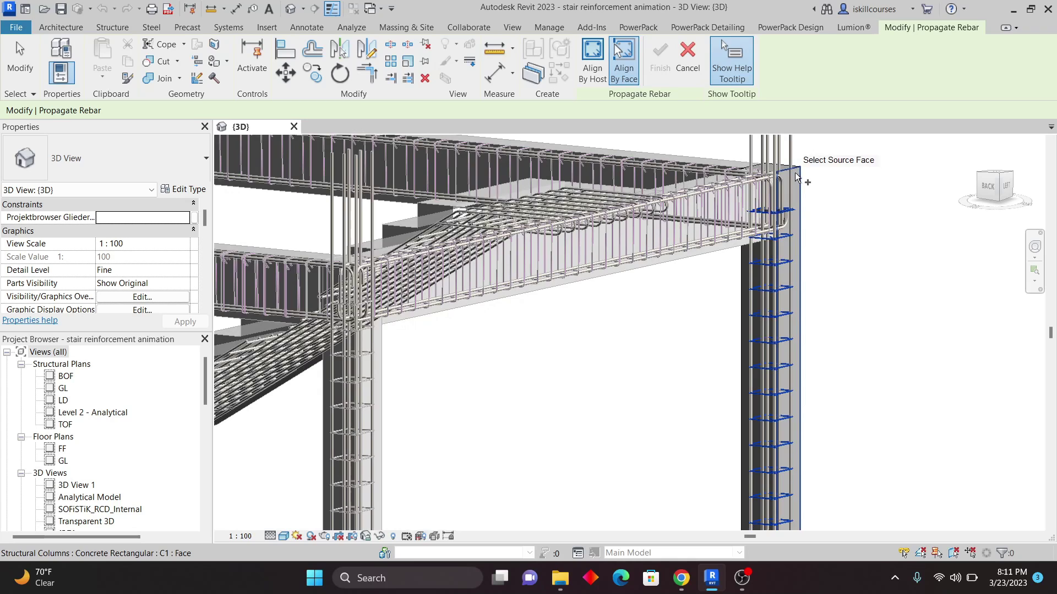
{"action": "left_click", "coordinate": [797, 176]}
{"action": "scroll", "coordinate": [875, 236], "scroll_direction": "down", "scroll_amount": 3}
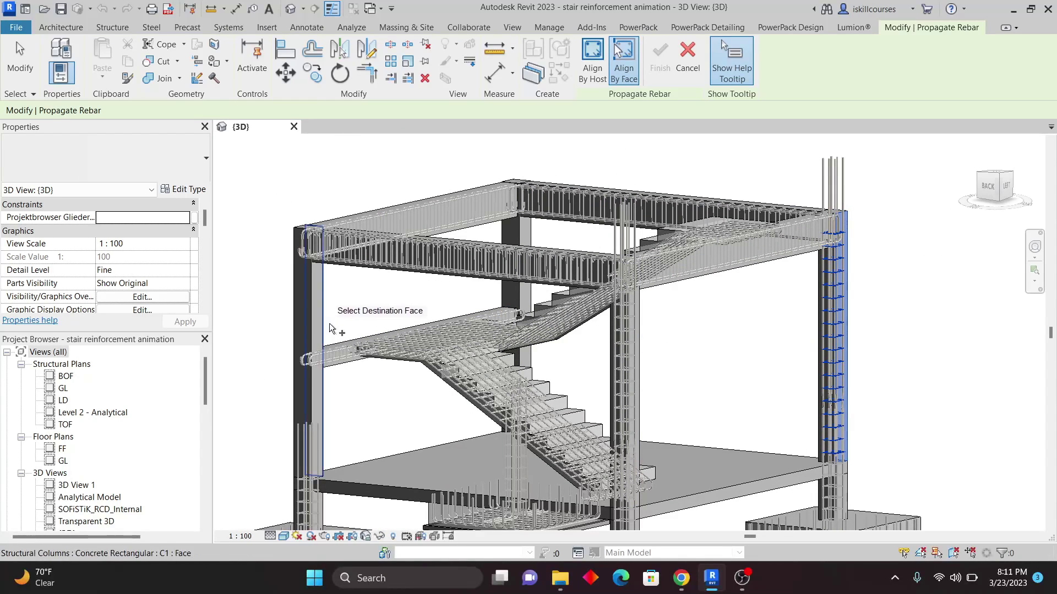
{"action": "left_click", "coordinate": [317, 299]}
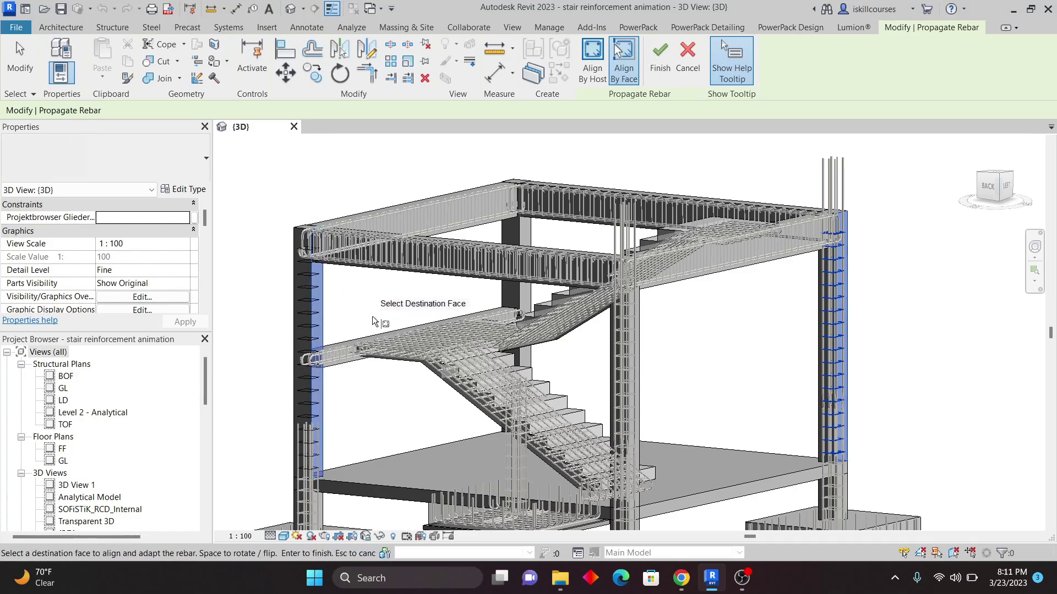
{"action": "scroll", "coordinate": [330, 275], "scroll_direction": "up", "scroll_amount": 3}
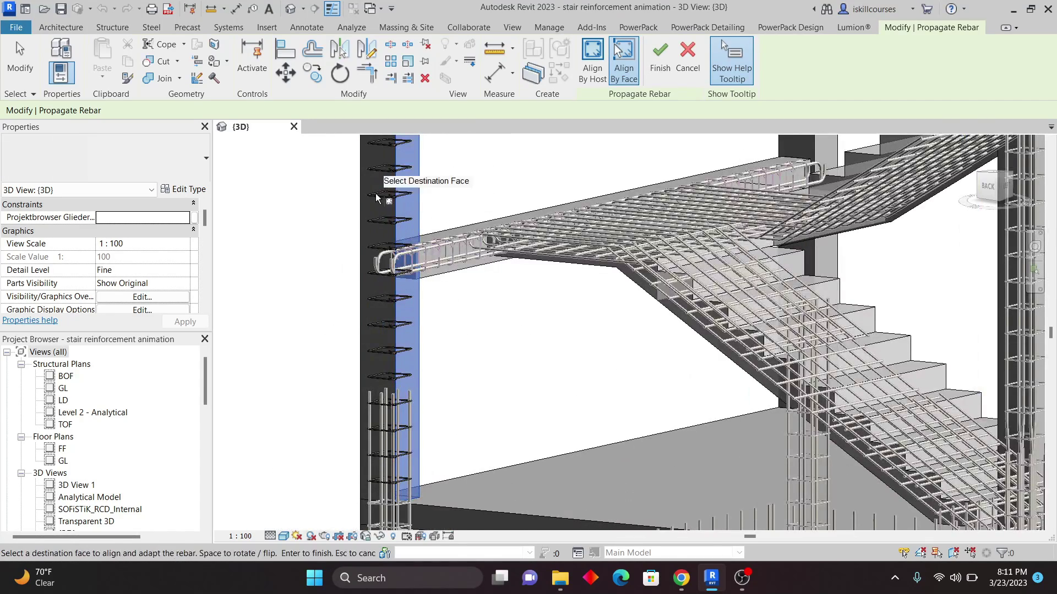
{"action": "scroll", "coordinate": [331, 380], "scroll_direction": "down", "scroll_amount": 8}
{"action": "scroll", "coordinate": [350, 412], "scroll_direction": "up", "scroll_amount": 5}
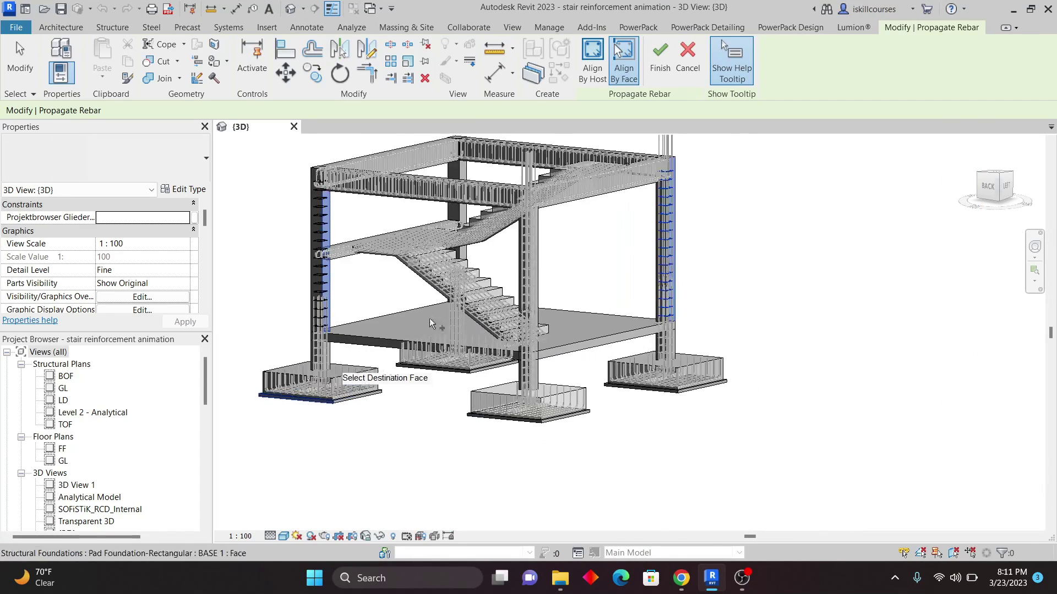
{"action": "left_click", "coordinate": [659, 52]}
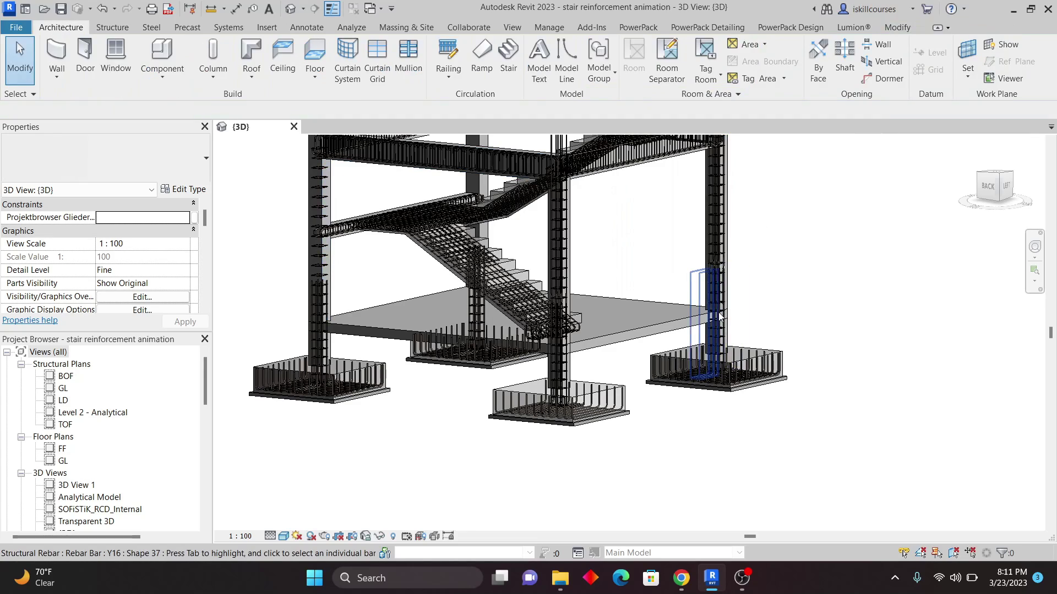
{"action": "scroll", "coordinate": [749, 231], "scroll_direction": "down", "scroll_amount": 2}
{"action": "scroll", "coordinate": [733, 197], "scroll_direction": "up", "scroll_amount": 5}
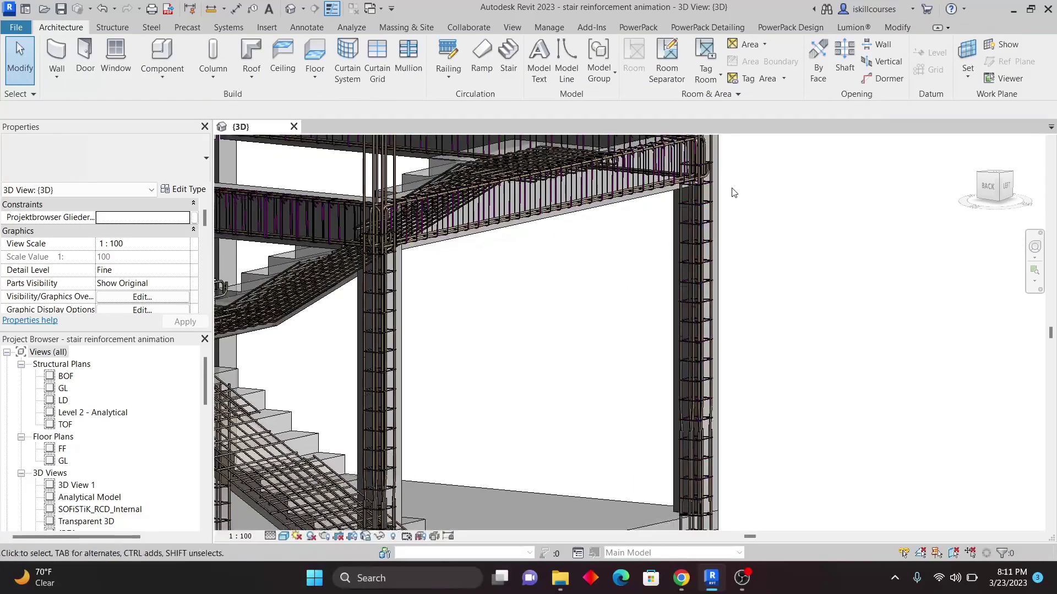
{"action": "scroll", "coordinate": [754, 307], "scroll_direction": "down", "scroll_amount": 3}
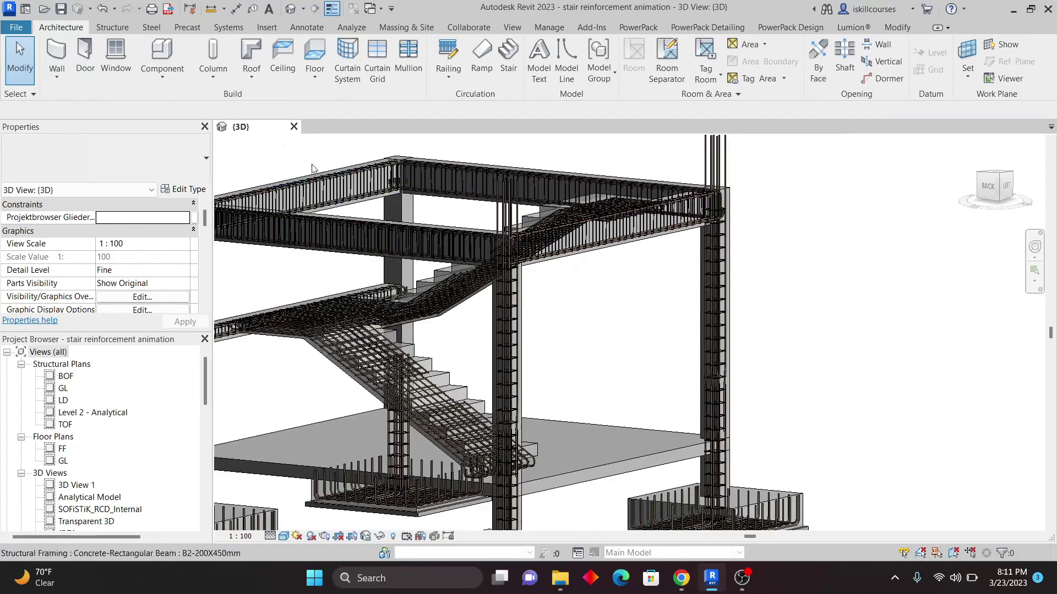
{"action": "scroll", "coordinate": [760, 198], "scroll_direction": "down", "scroll_amount": 2}
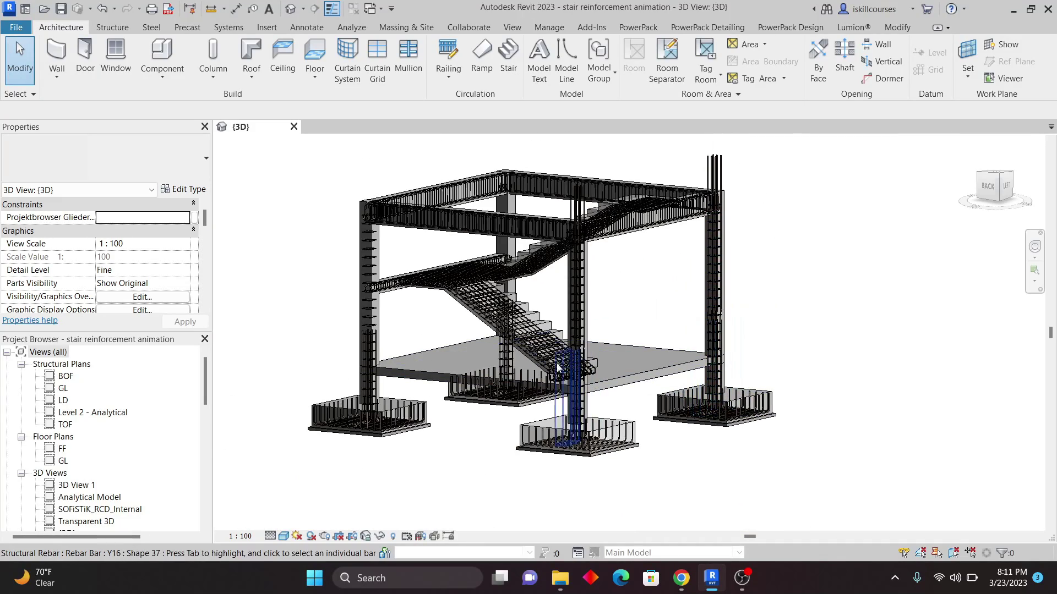
{"action": "scroll", "coordinate": [557, 367], "scroll_direction": "up", "scroll_amount": 5}
{"action": "scroll", "coordinate": [557, 368], "scroll_direction": "down", "scroll_amount": 2}
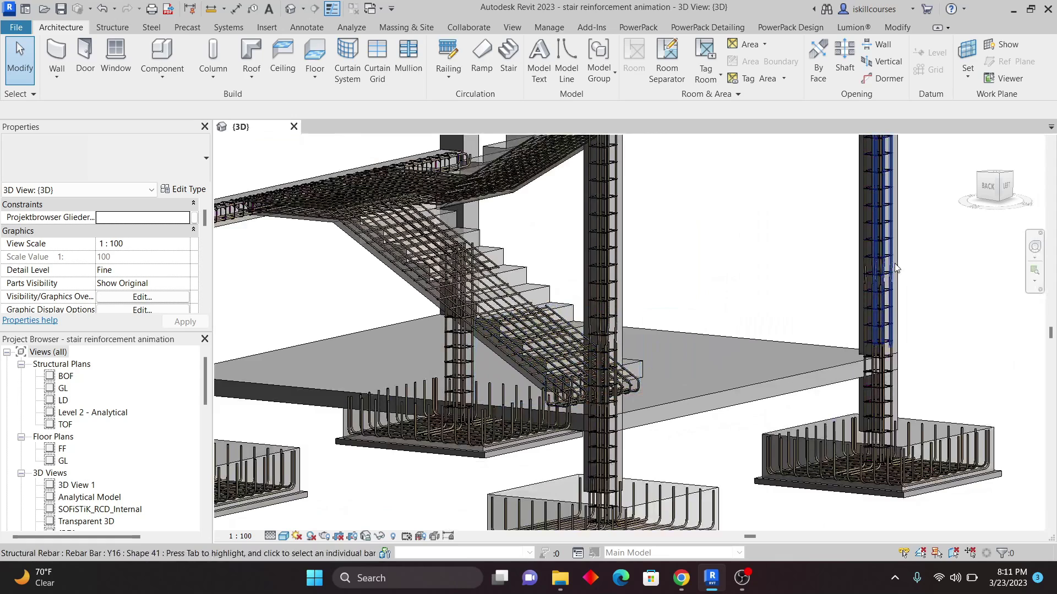